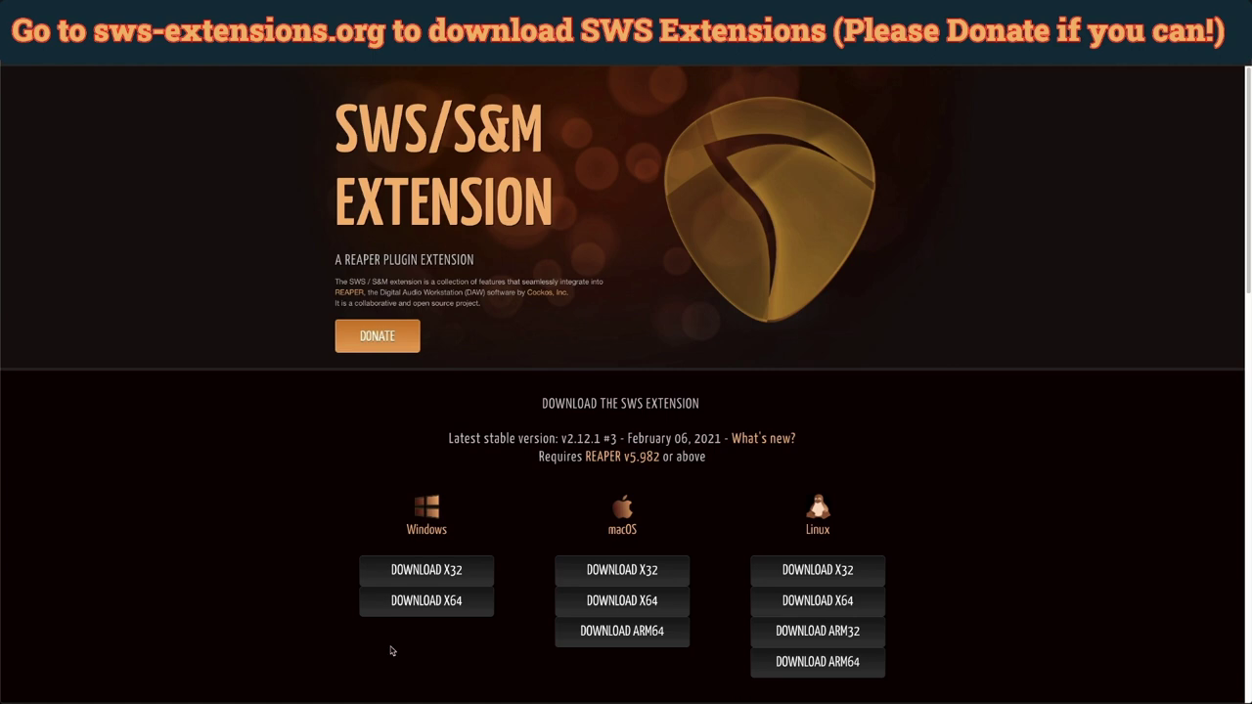
Download the macOS X64 .dmg of SWS 2.12.1.3 from the SWS Extension website
scroll(327, 595, "down", 10)
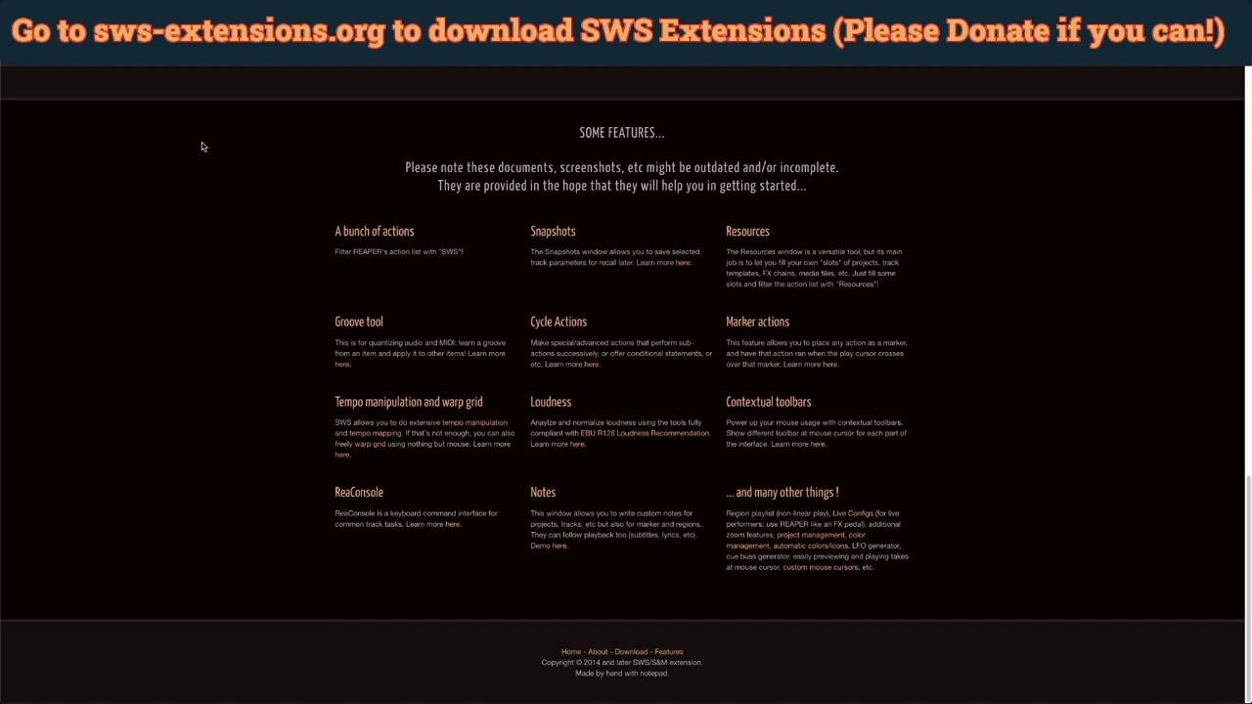
scroll(214, 186, "up", 10)
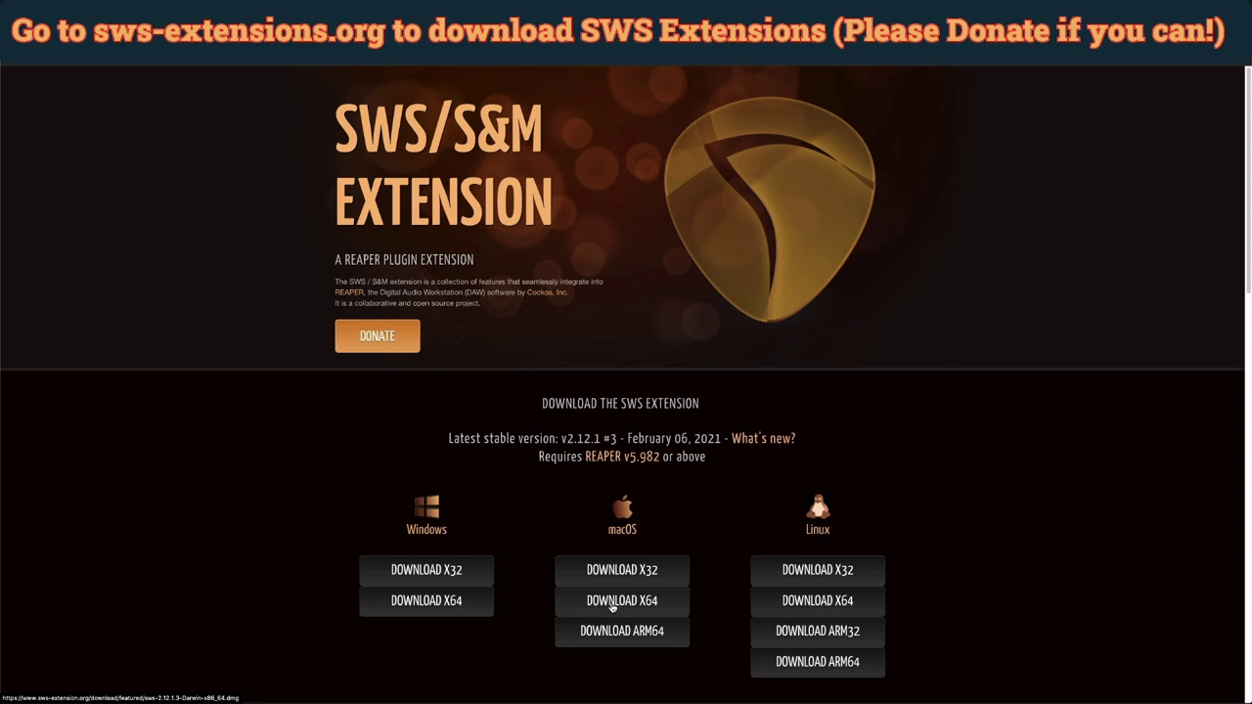
left_click(611, 606)
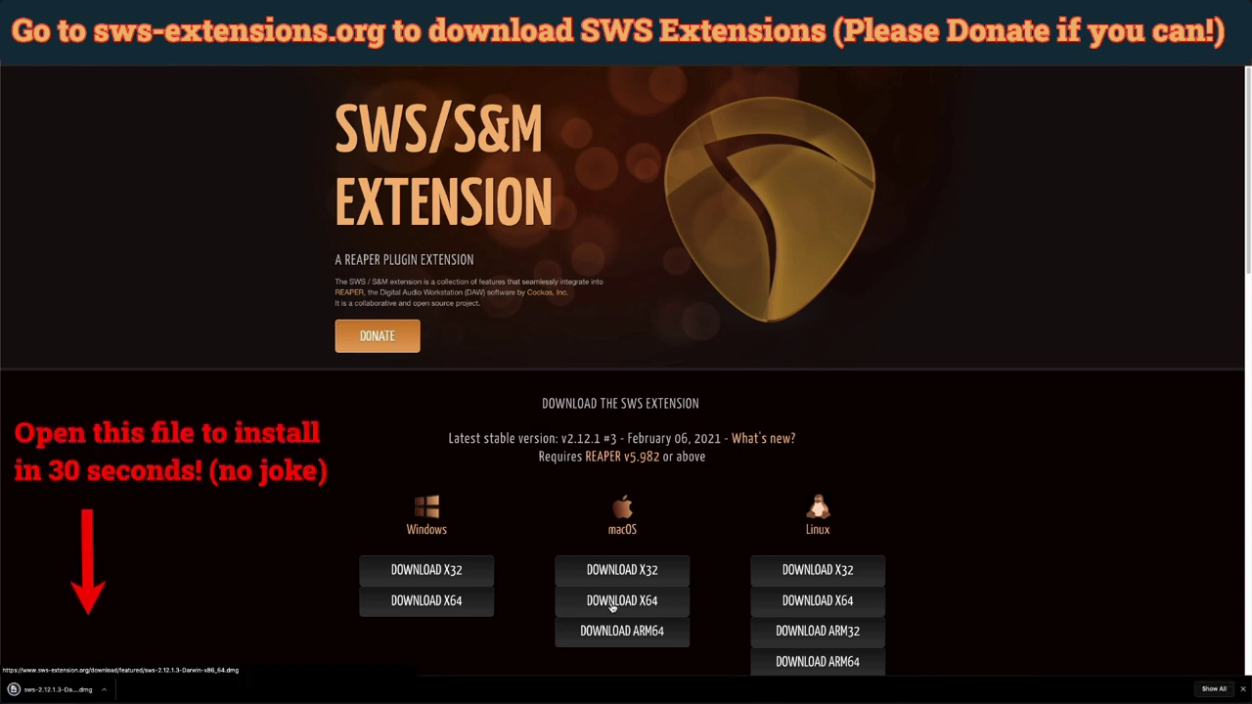
Donate 30.00 USD to SWS through PayPal, sharing the mailing address, and confirm the payment
left_click(375, 335)
type("3.00")
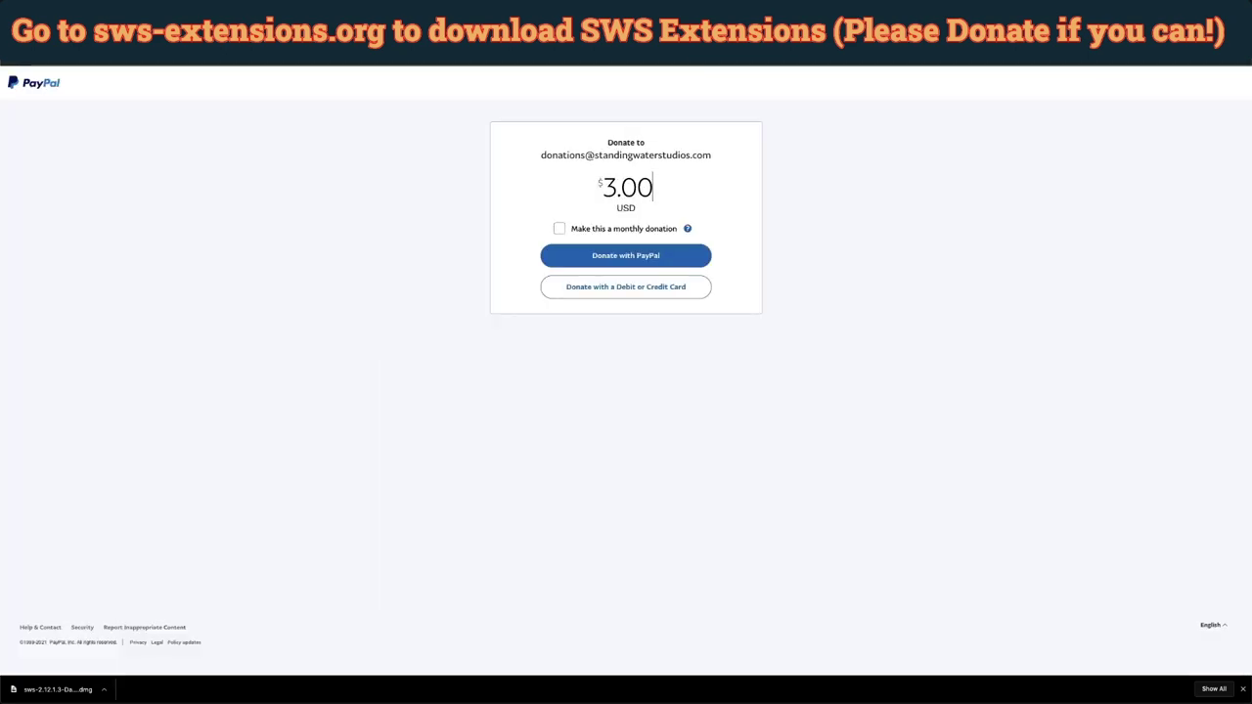
type("0")
left_click(615, 256)
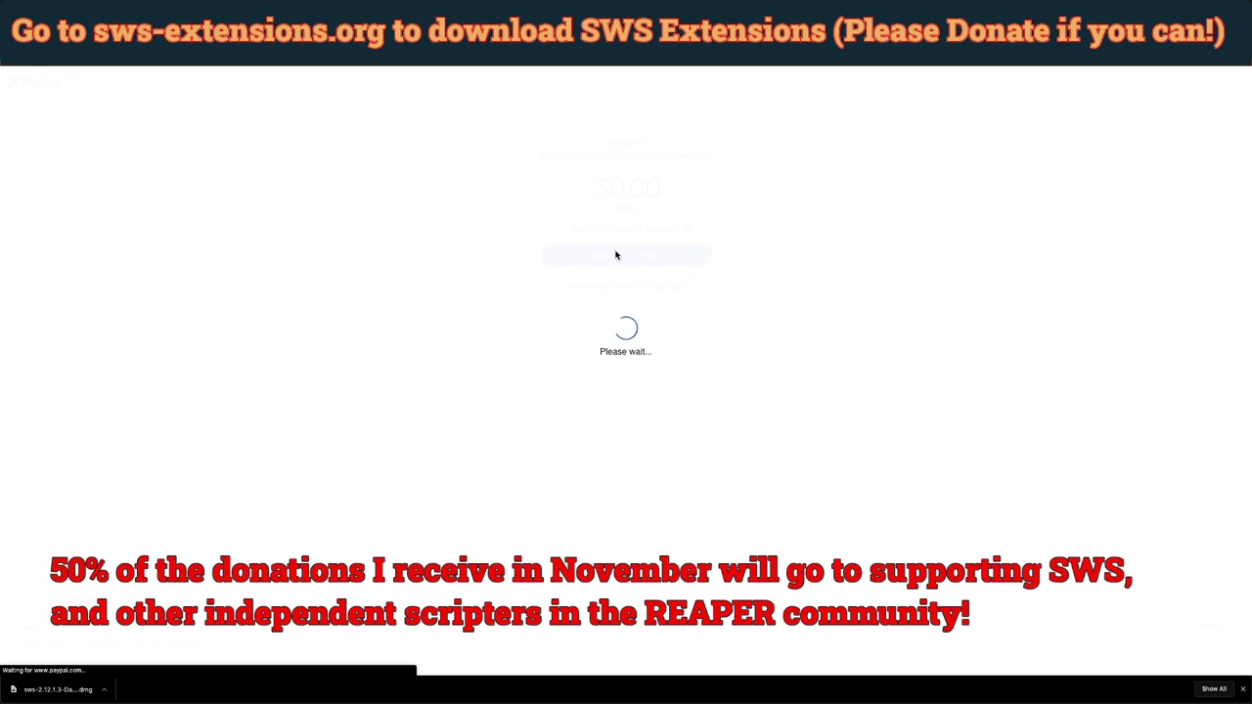
left_click(601, 306)
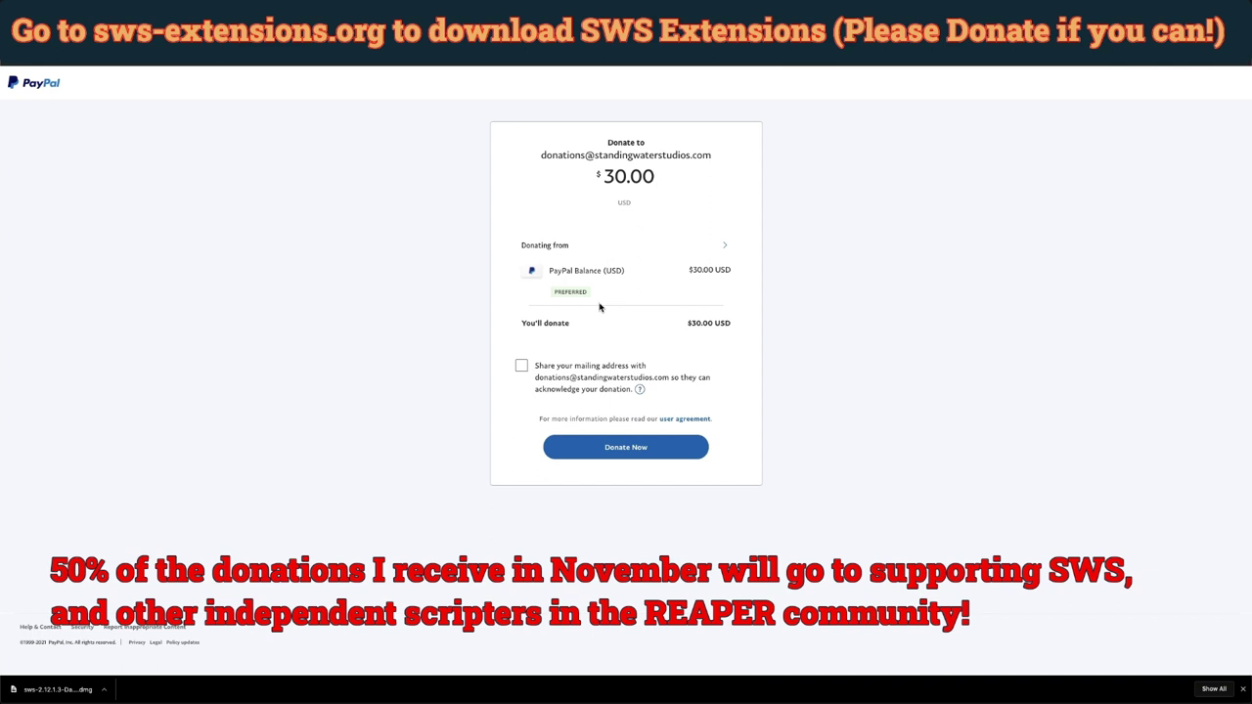
left_click(521, 365)
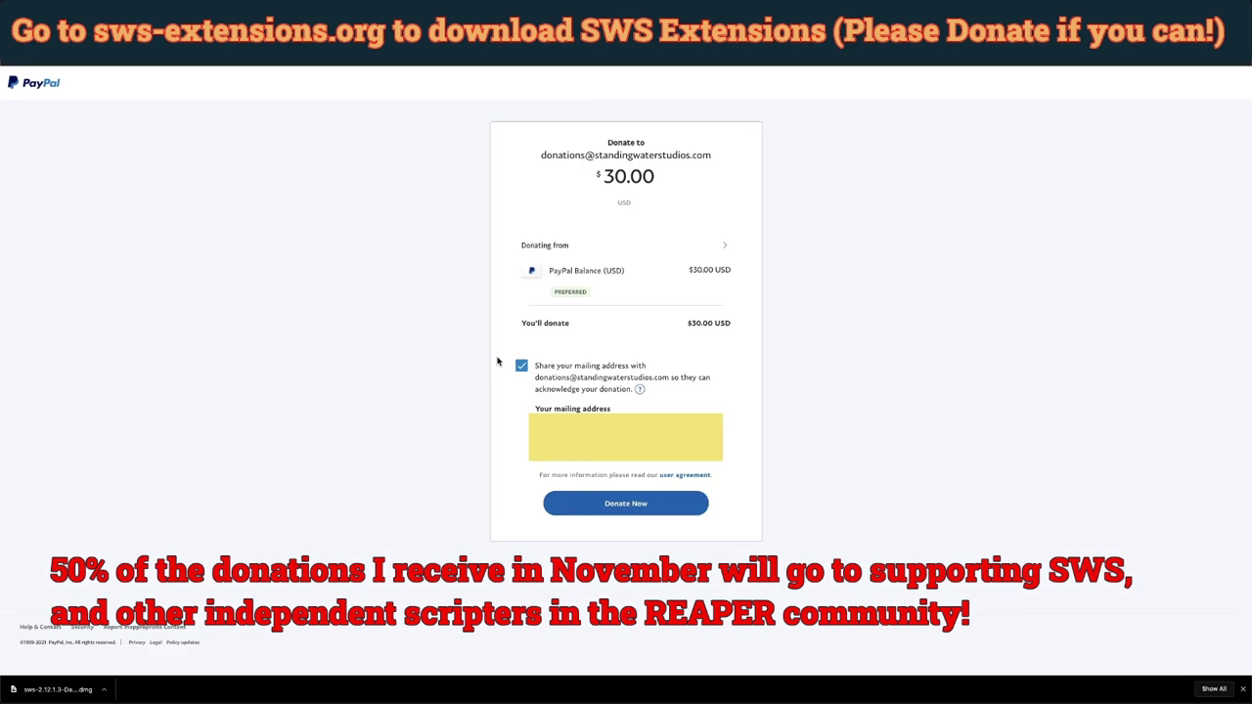
left_click(631, 504)
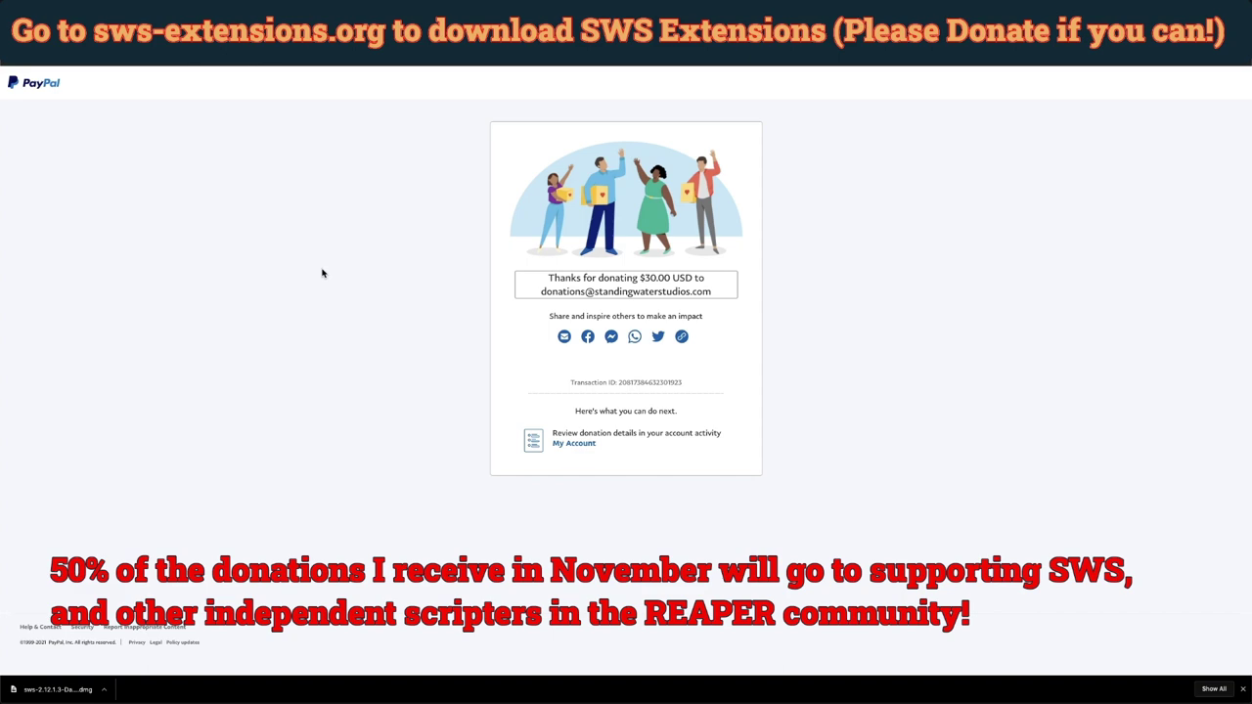
Show REAPER's resource folder in Finder from the Options menu, then return to REAPER
key("super+Tab")
key("super+Tab")
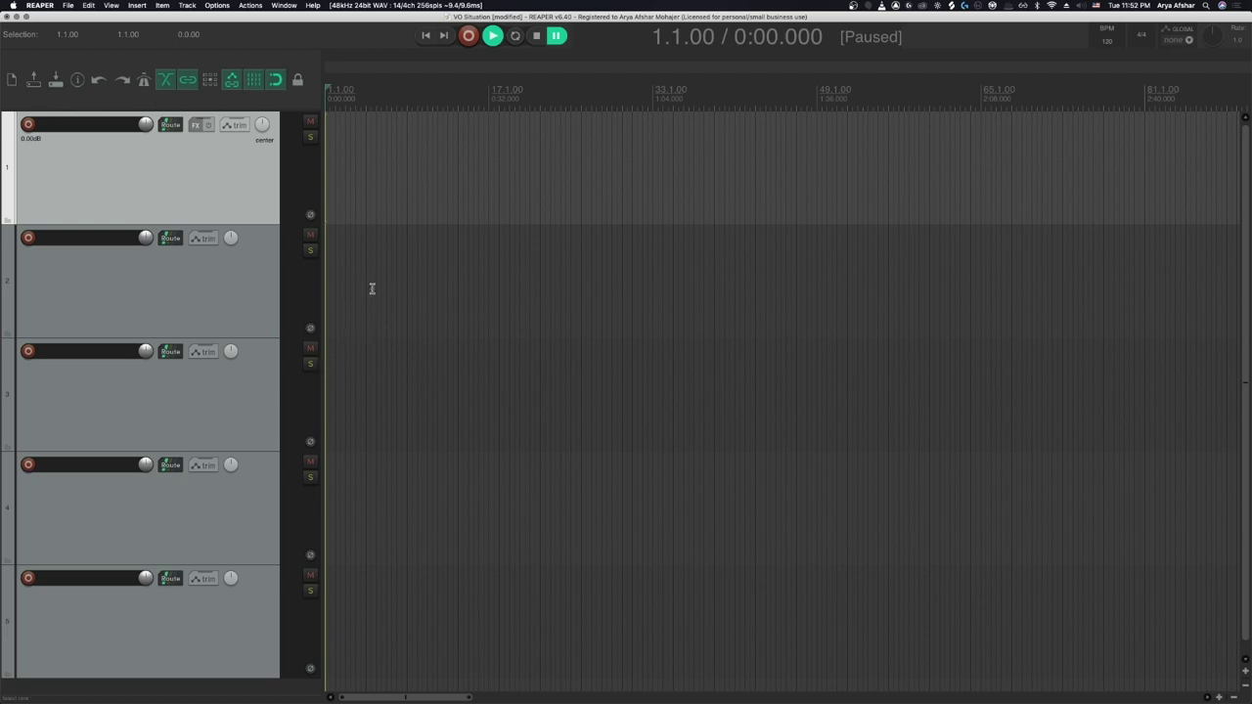
left_click(218, 5)
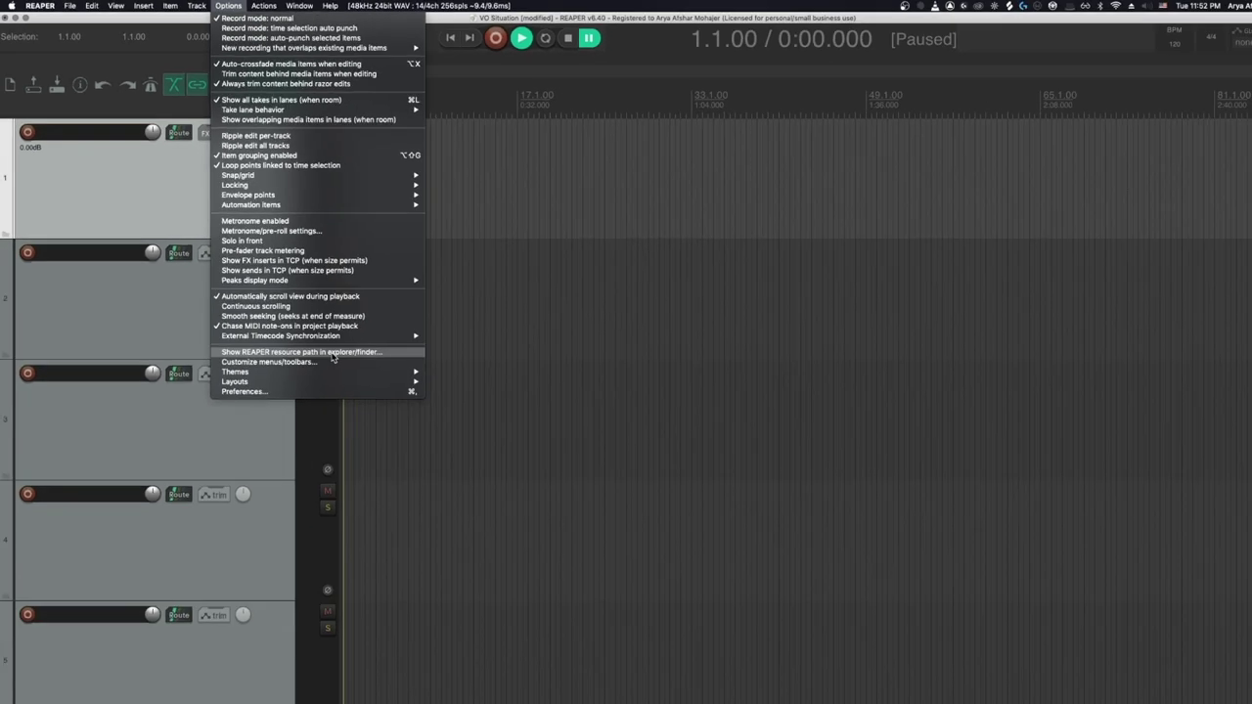
left_click(415, 451)
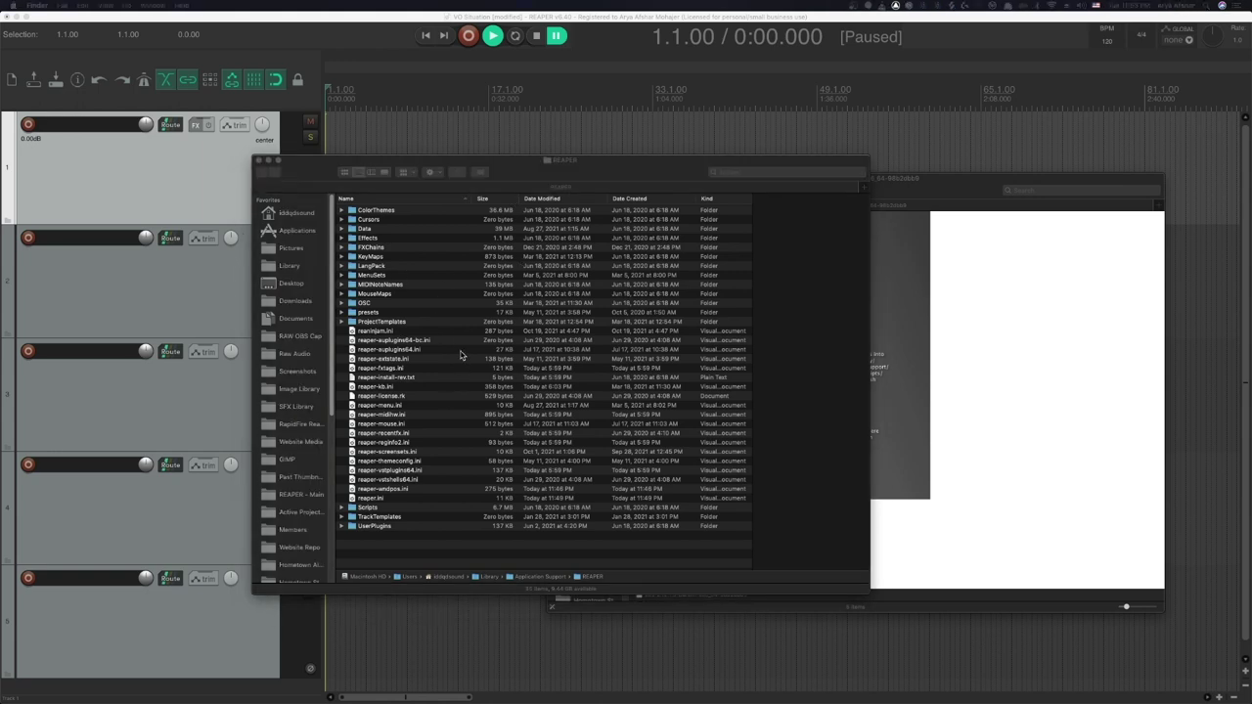
left_click(209, 39)
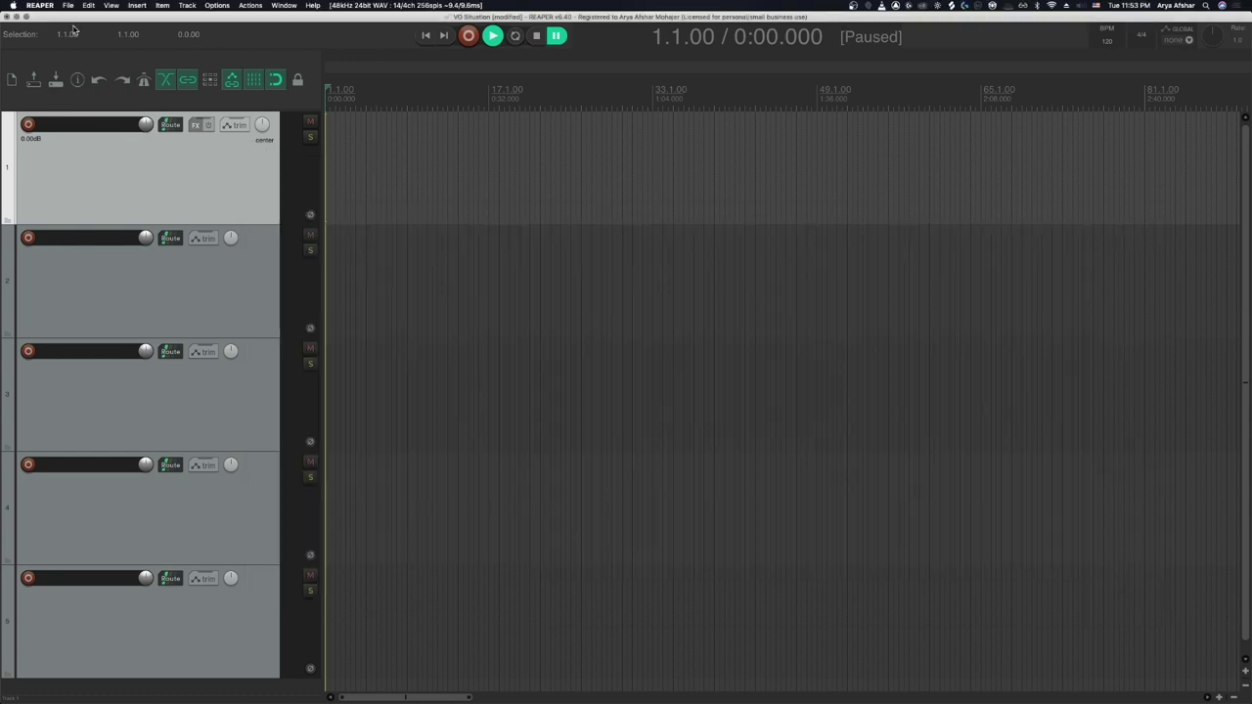
Quit REAPER and copy reaper_sws-x86_64.dylib from the disk image into the UserPlugins folder
left_click(41, 5)
left_click(53, 96)
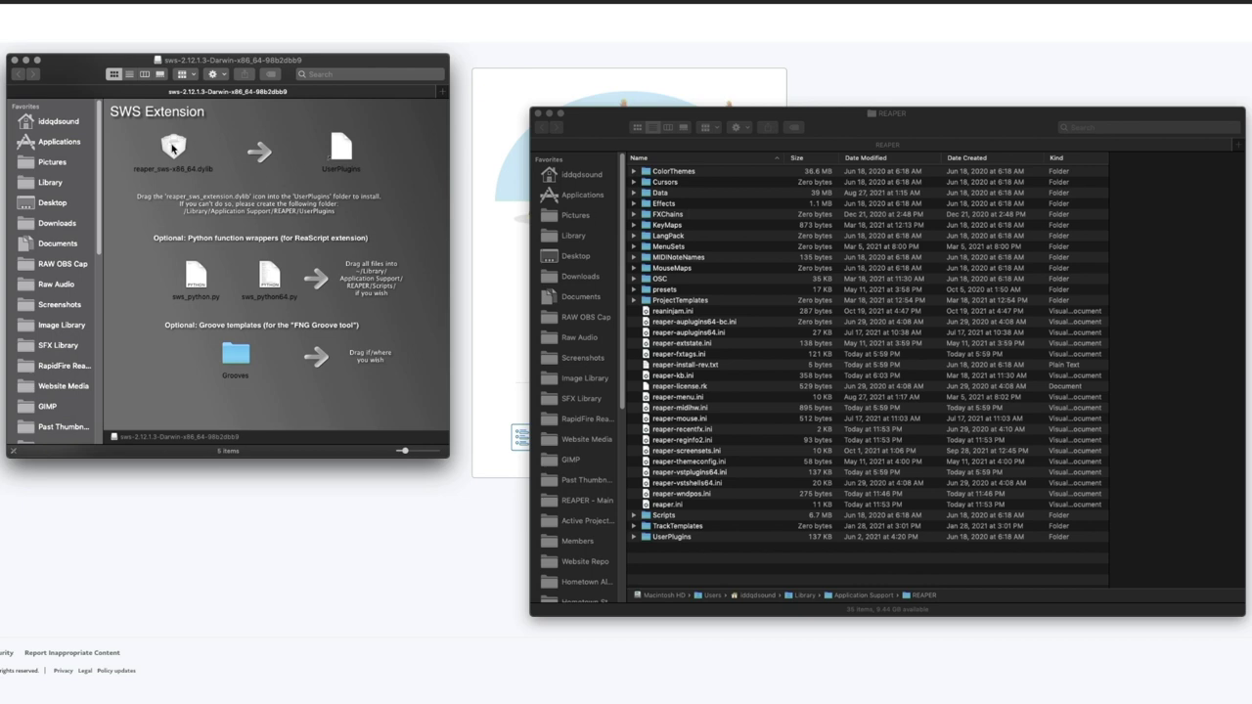
left_click_drag(174, 149, 682, 520)
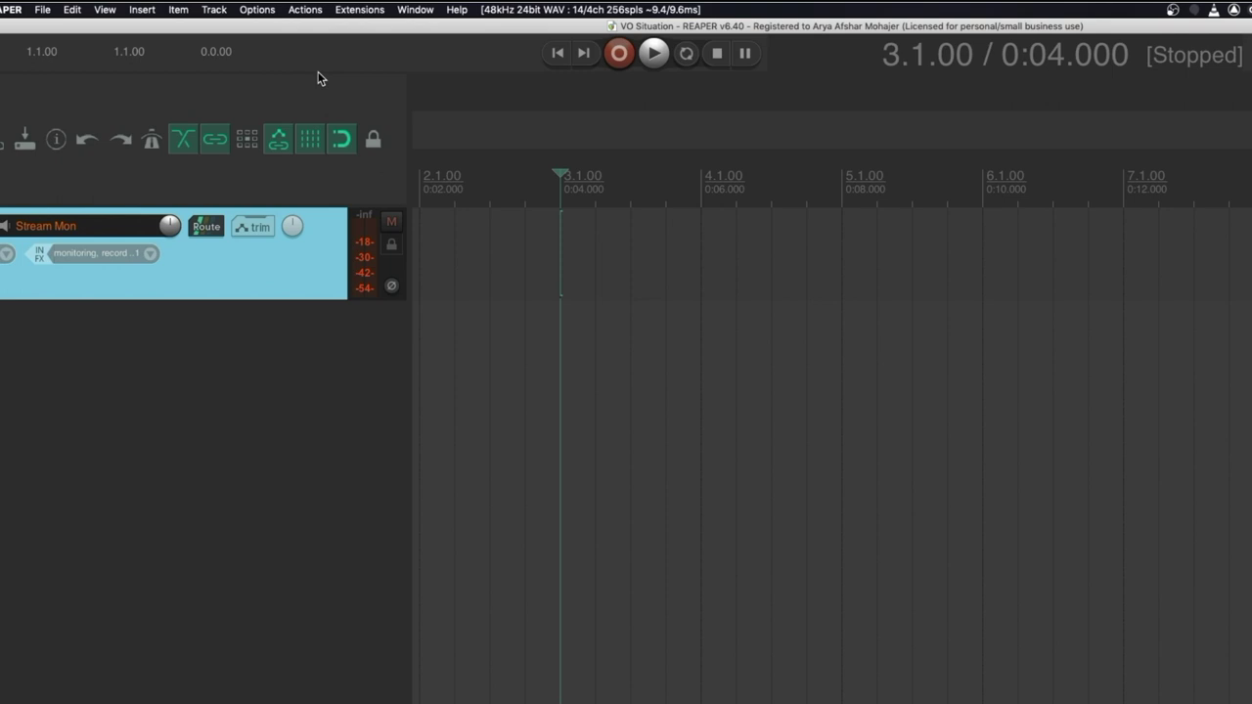
Check the Extensions menu for SWS commands like Cue Buss generator and LFO generator
left_click(340, 12)
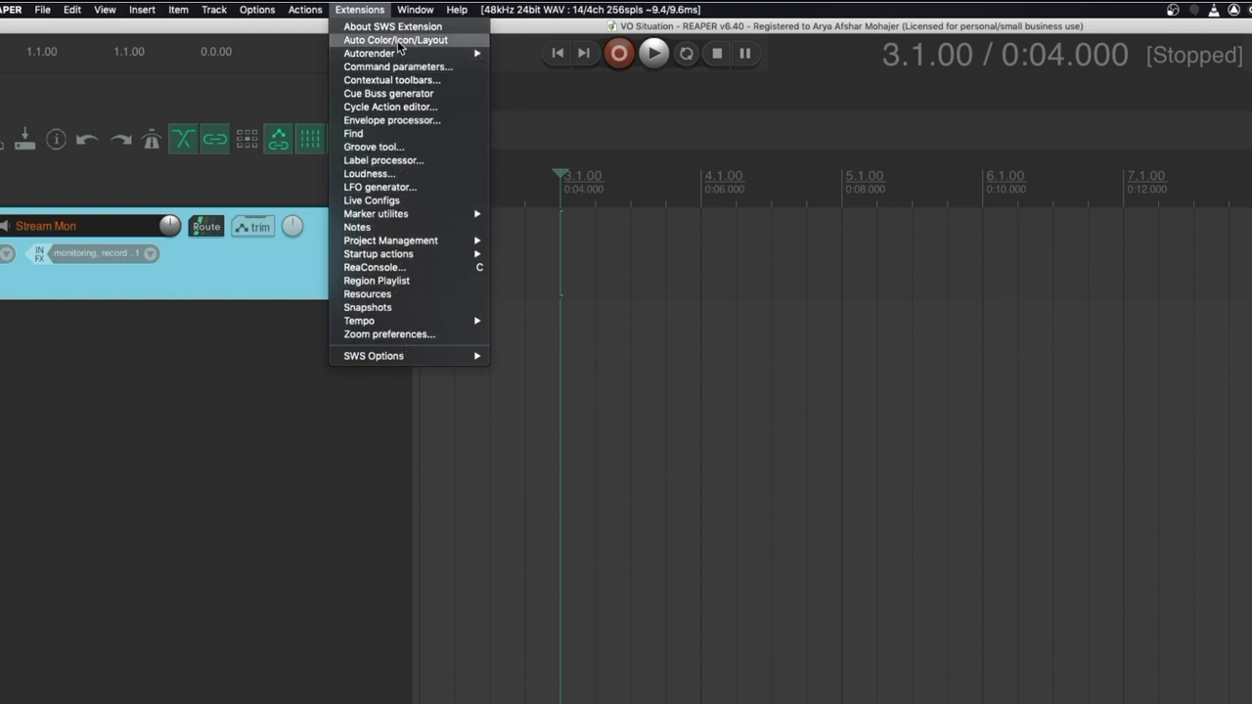
left_click(587, 382)
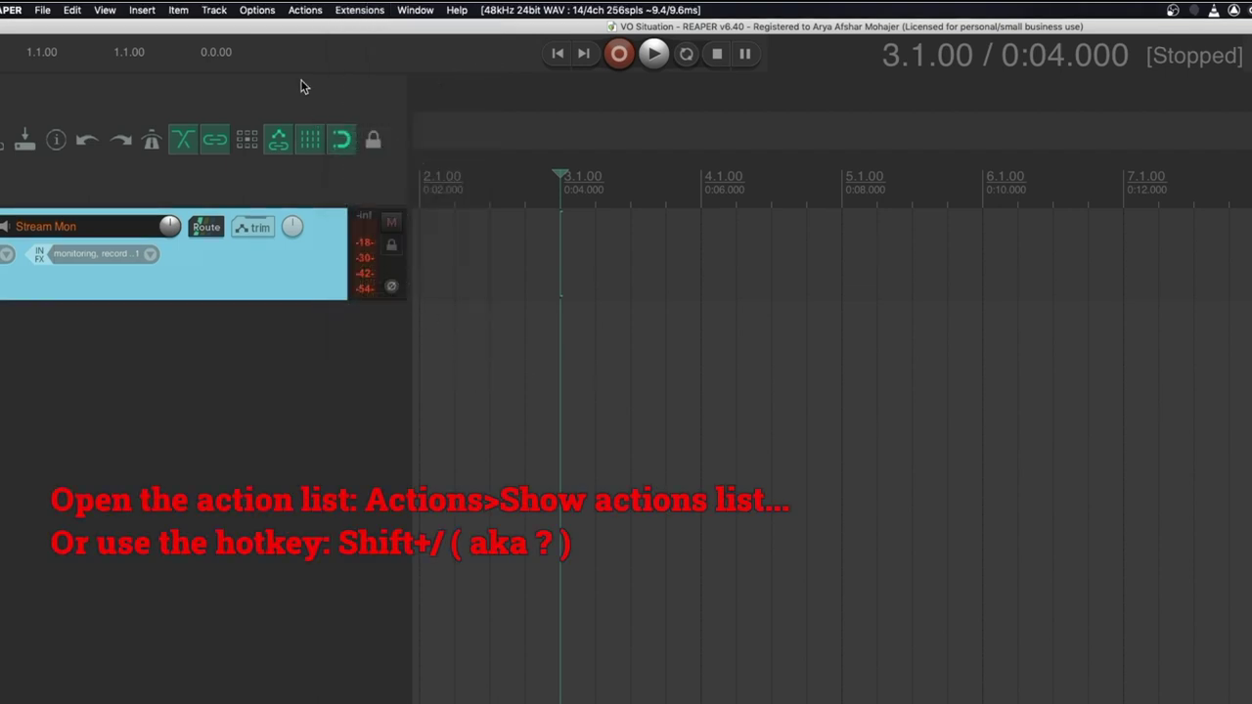
left_click(303, 11)
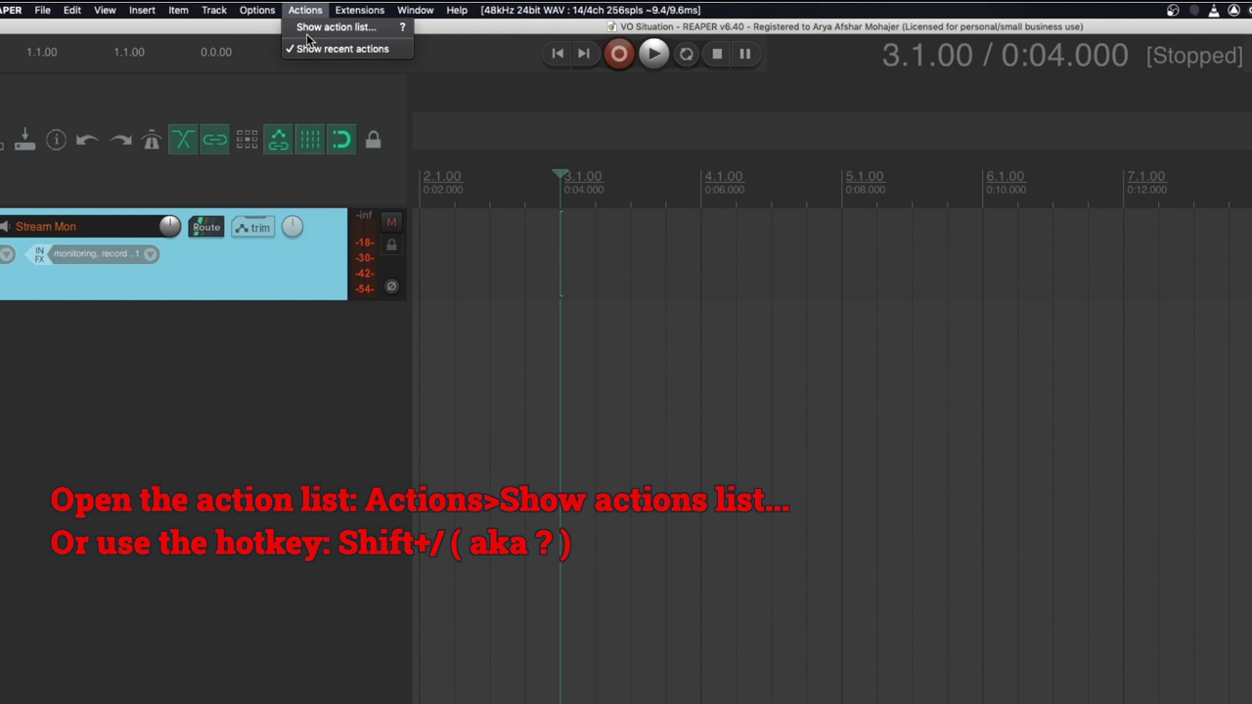
Open the action list, filter it by 'SWS' and scroll through the results
left_click(393, 32)
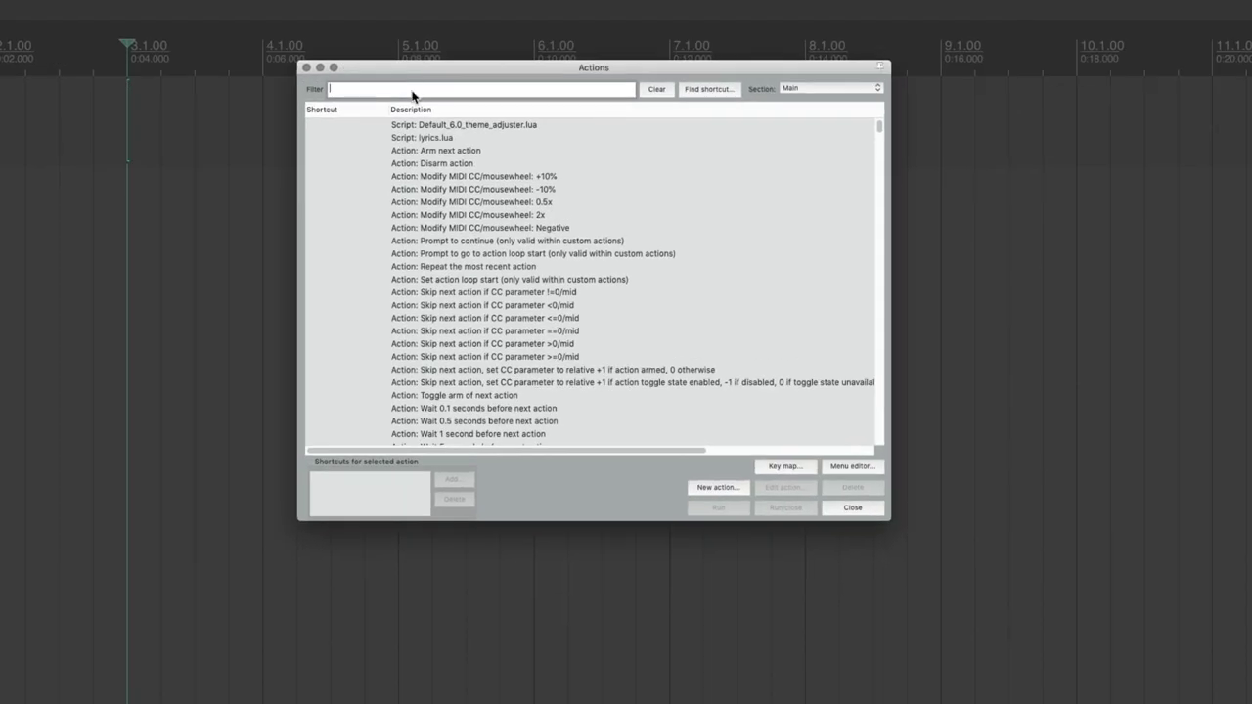
type("SWS")
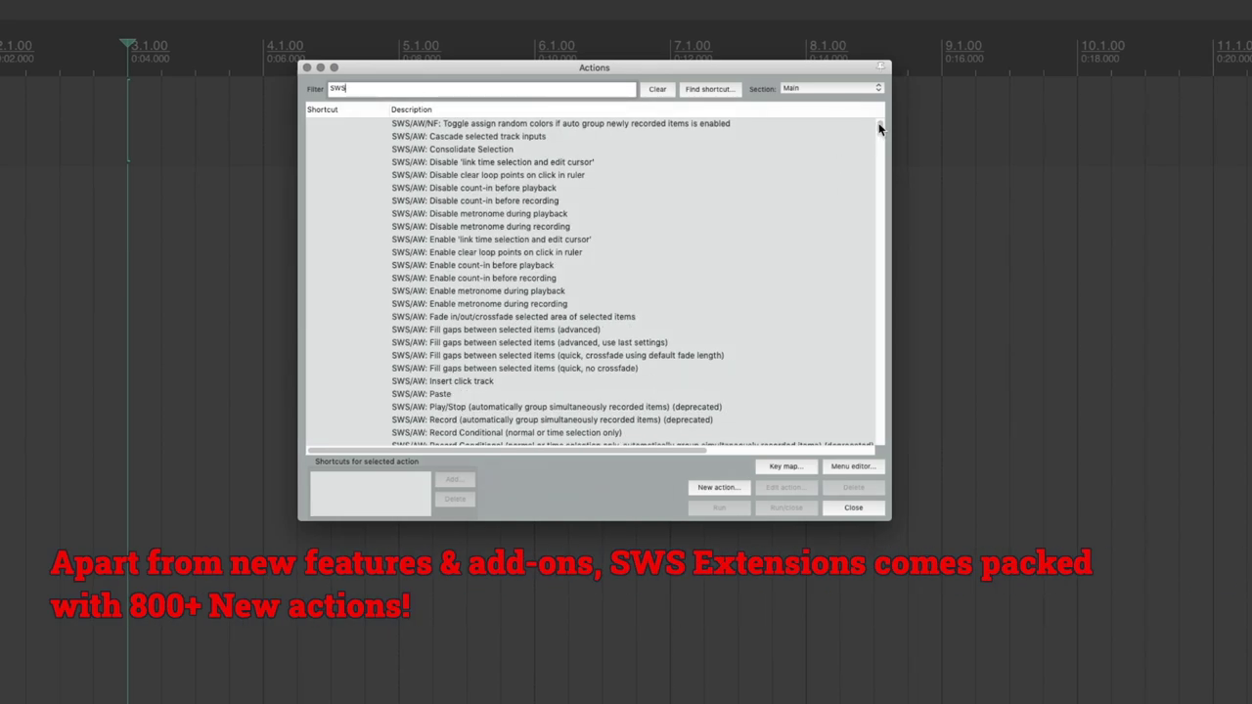
scroll(879, 124, "down", 2)
mouse_move(879, 124)
left_mouse_down()
mouse_move(872, 439)
mouse_move(877, 227)
mouse_move(859, 119)
left_mouse_up()
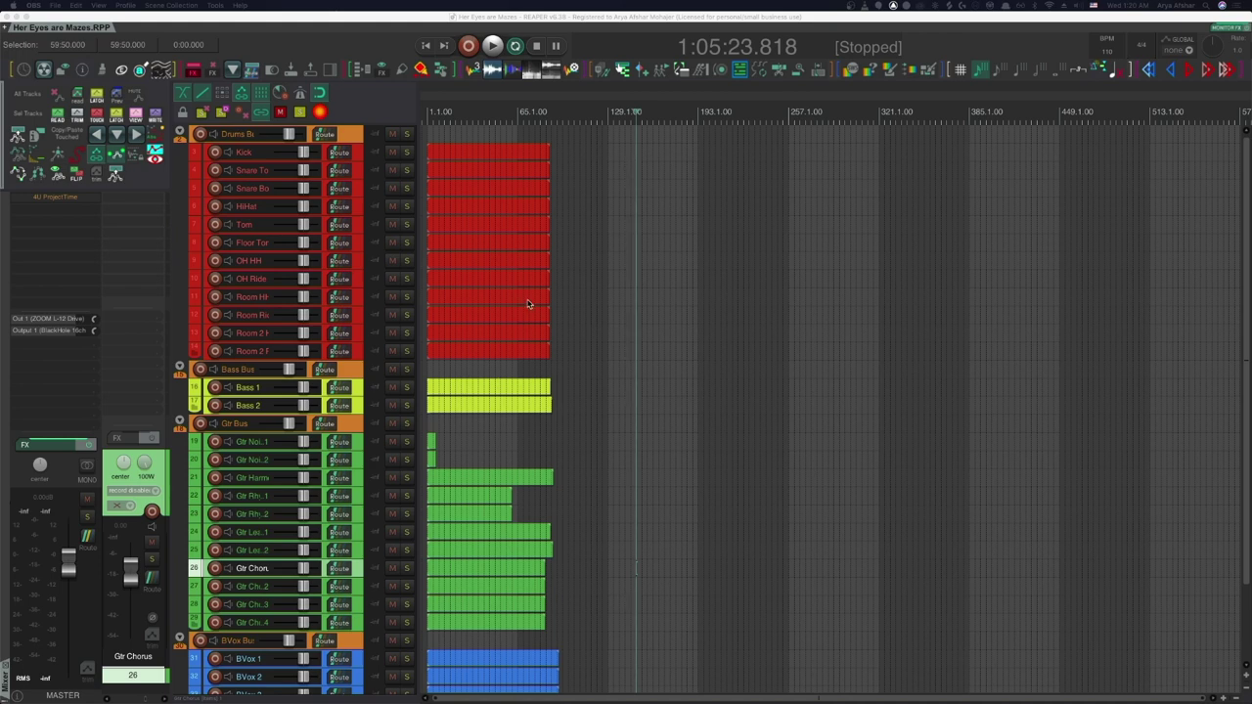
Select the drum tracks from Kick to Room 2 Ride and zoom to fit them
left_click(358, 159)
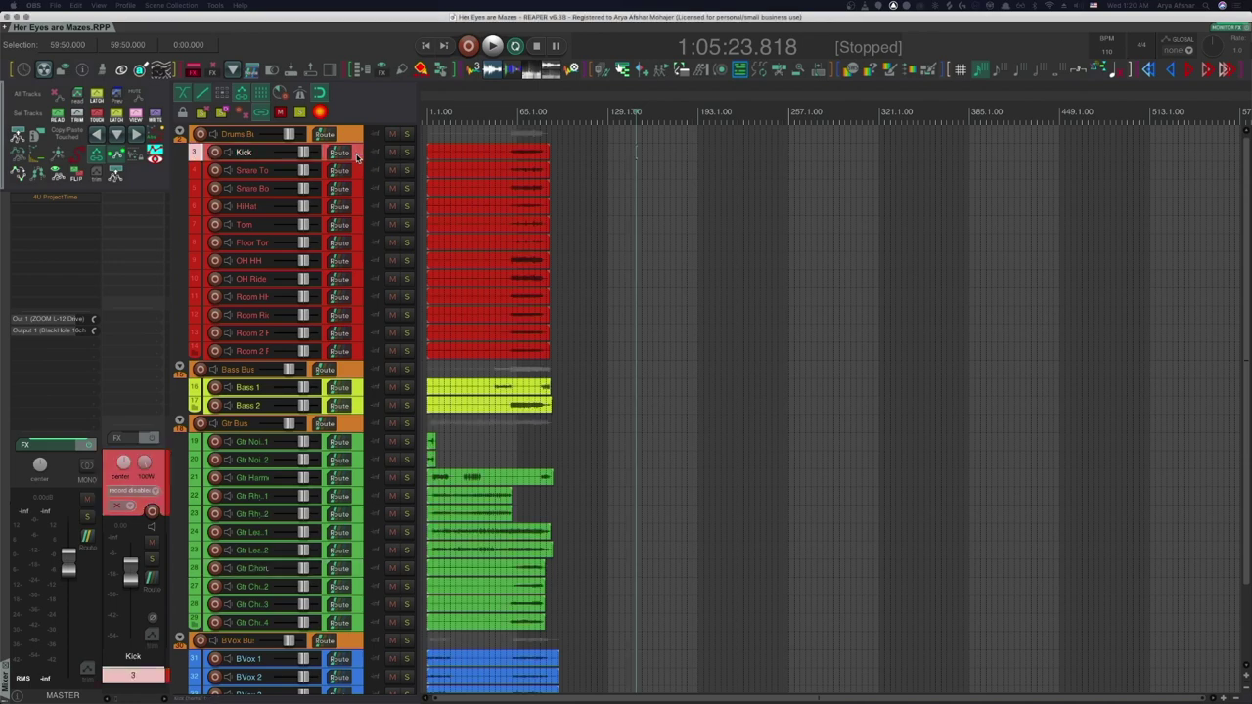
left_click(360, 358, "shift")
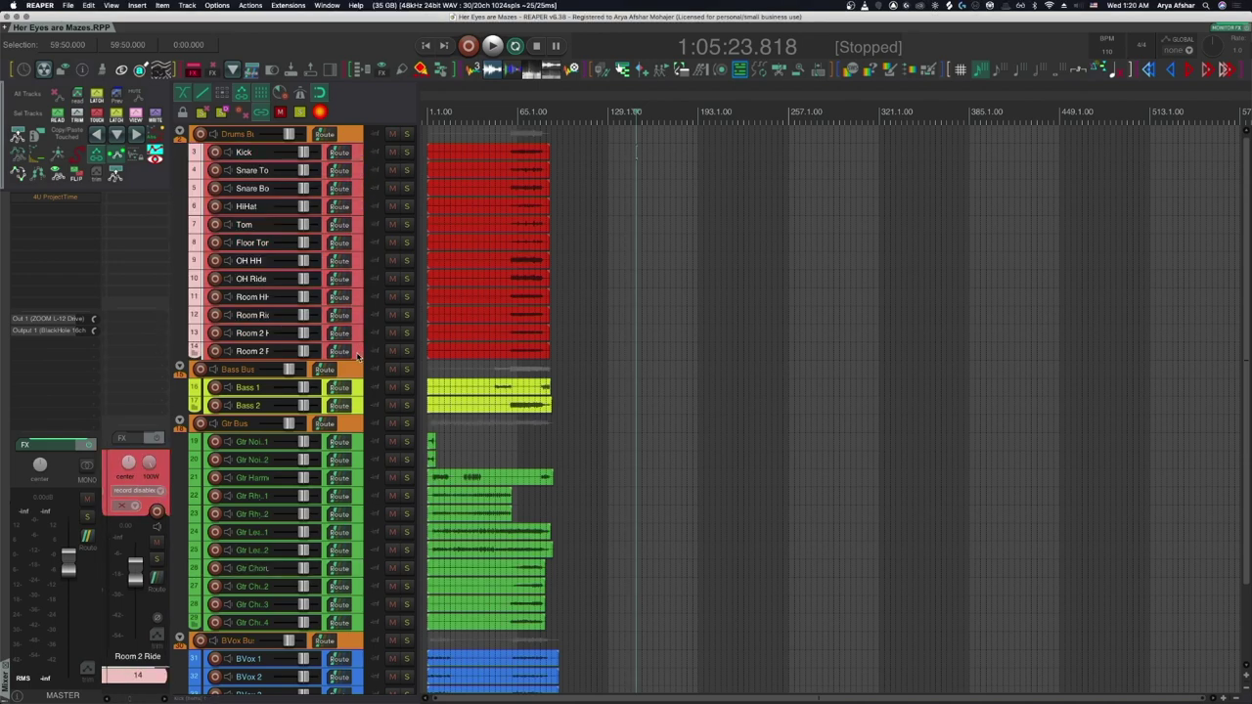
key("z")
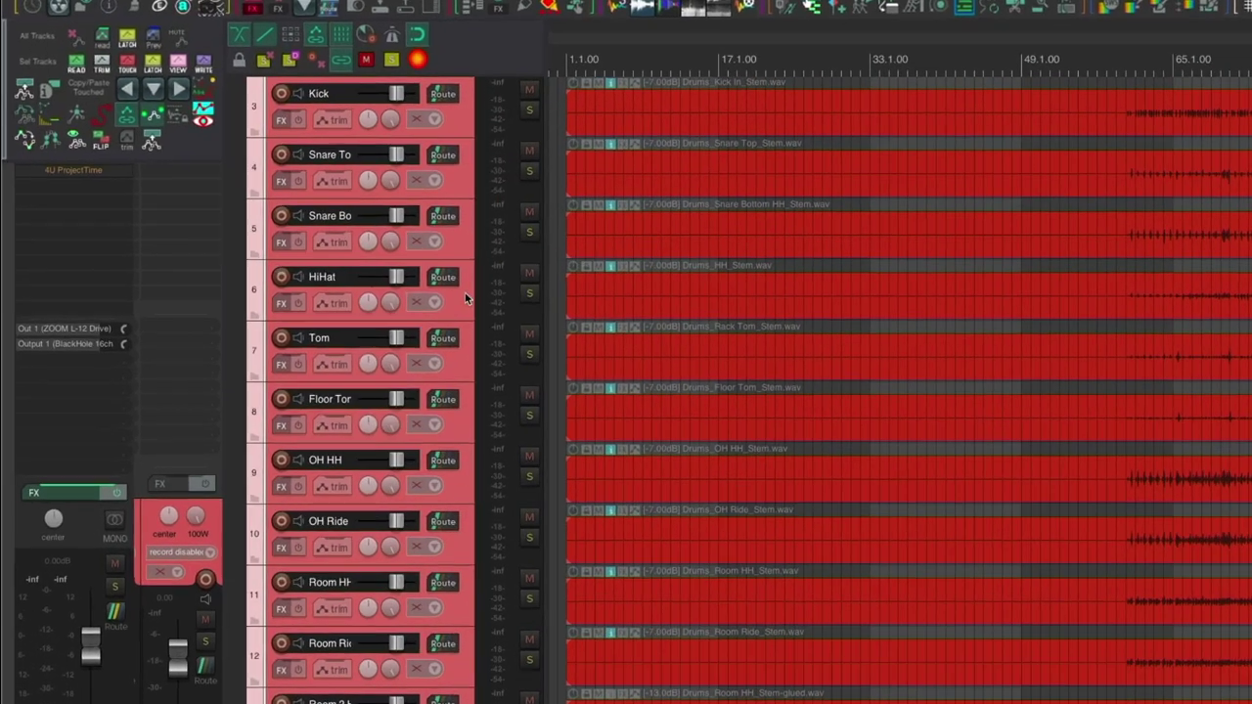
Pan the HiHat and Floor Tom tracks slightly to the left
left_click(466, 294)
left_click_drag(390, 302, 387, 312)
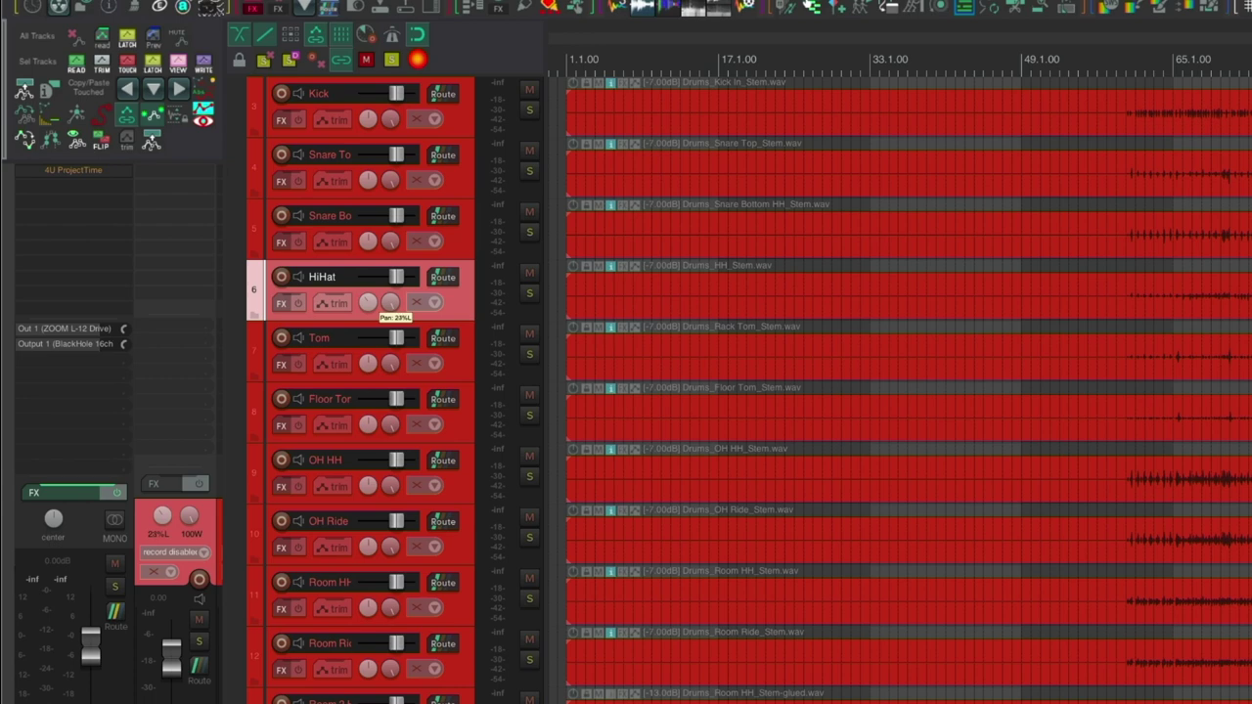
left_click(465, 428)
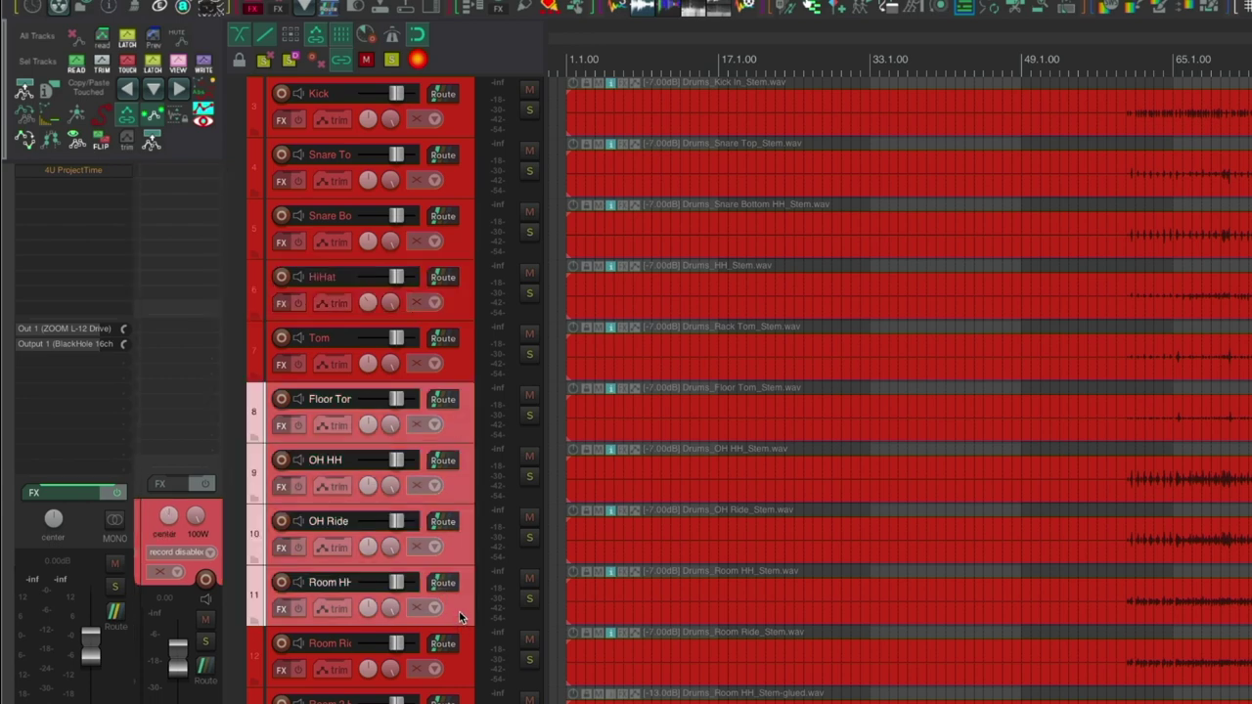
left_click_drag(390, 427, 390, 437)
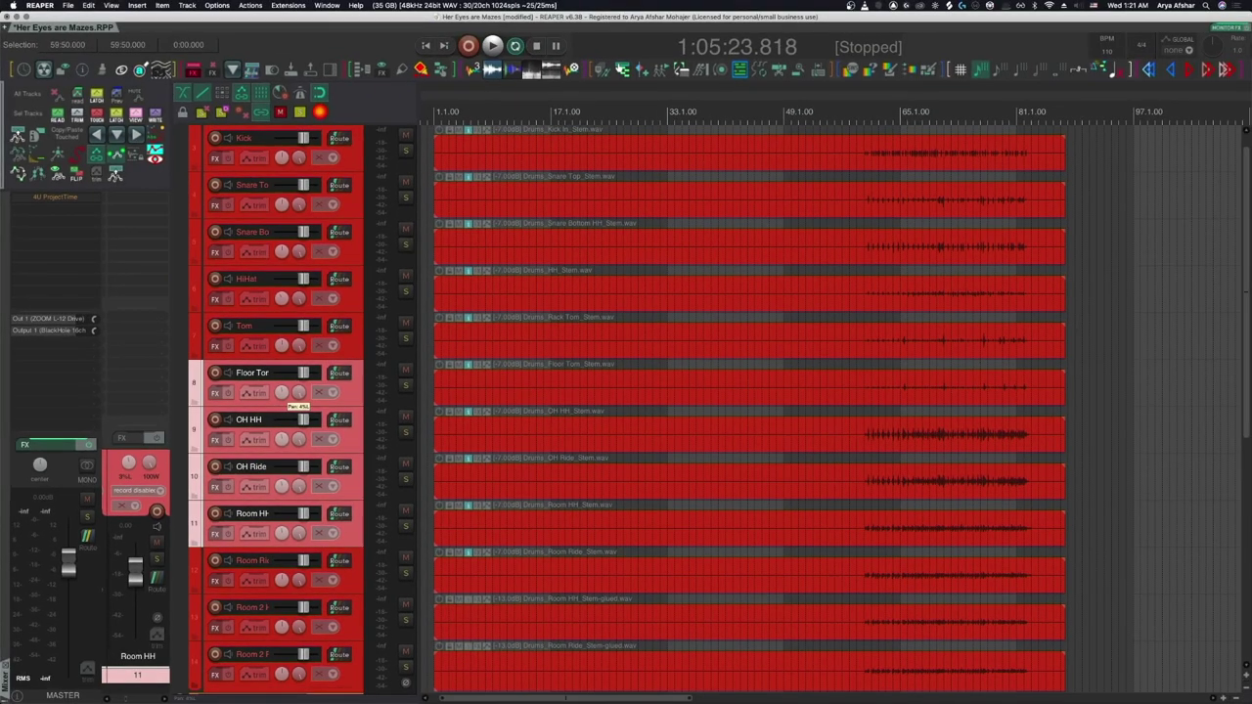
left_click(740, 476)
Assign Cmd+I to the SWS action 'Pan selected tracks to left'
key("question")
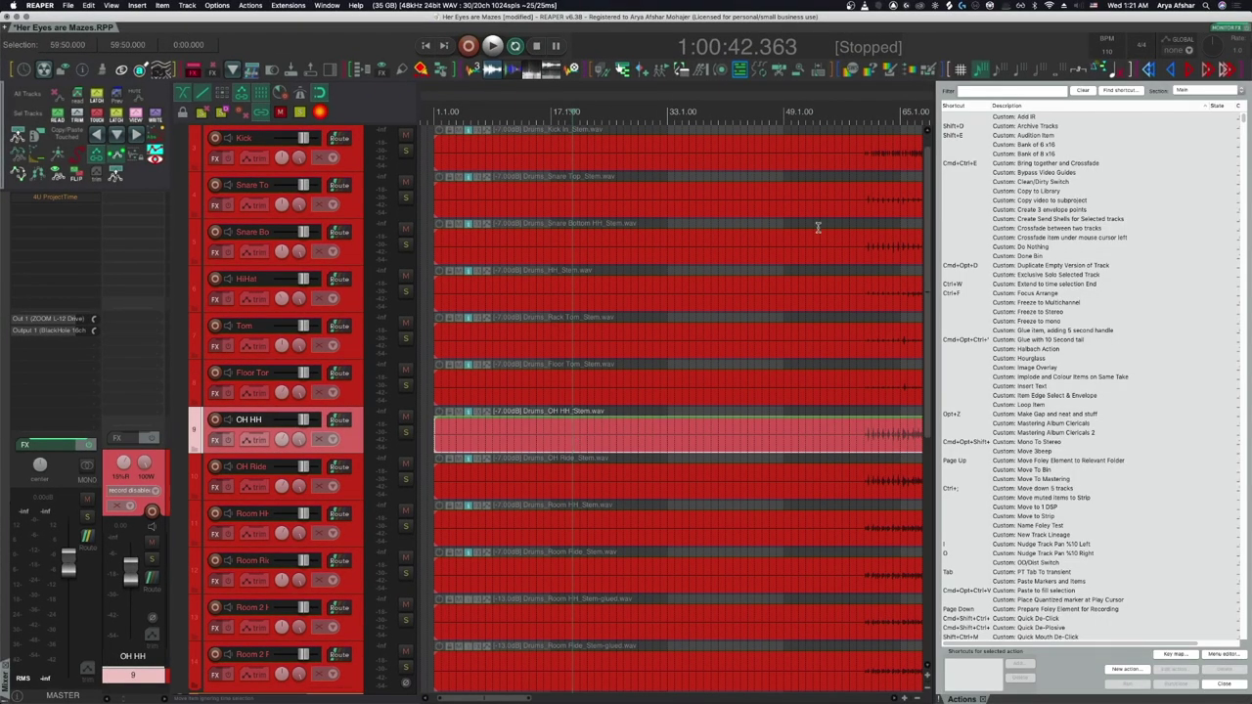
type("sws pan select")
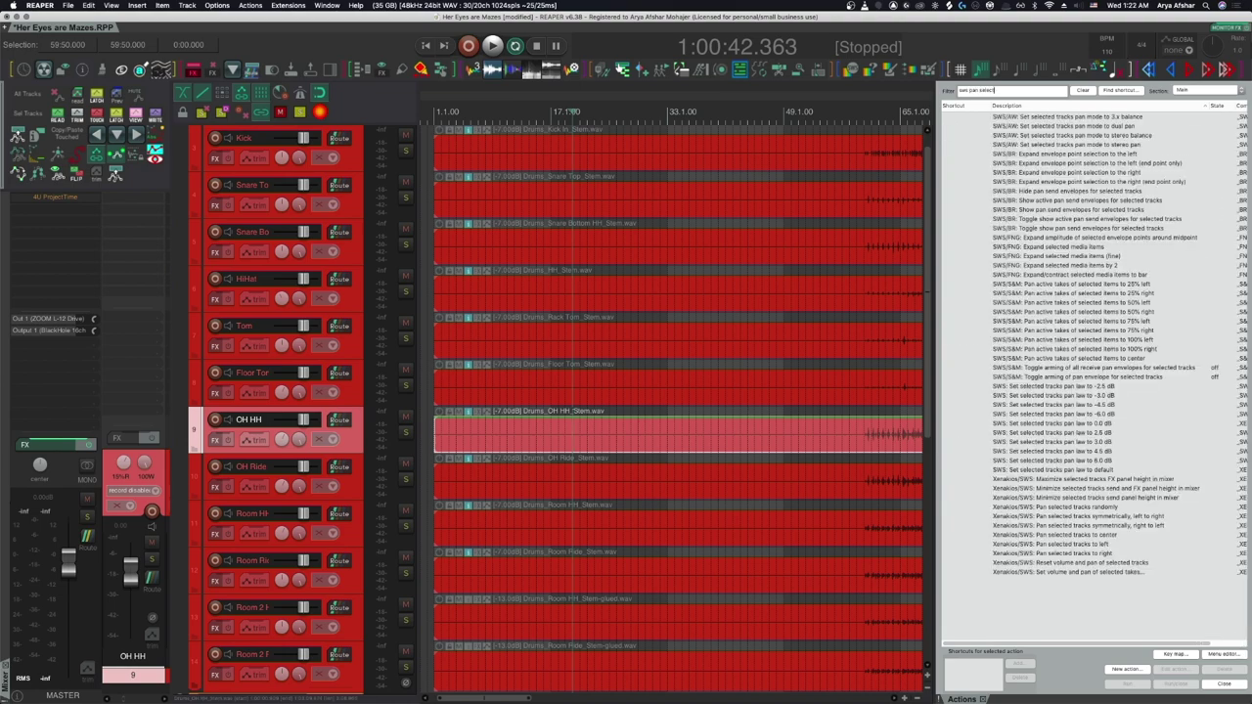
type("ed tracks")
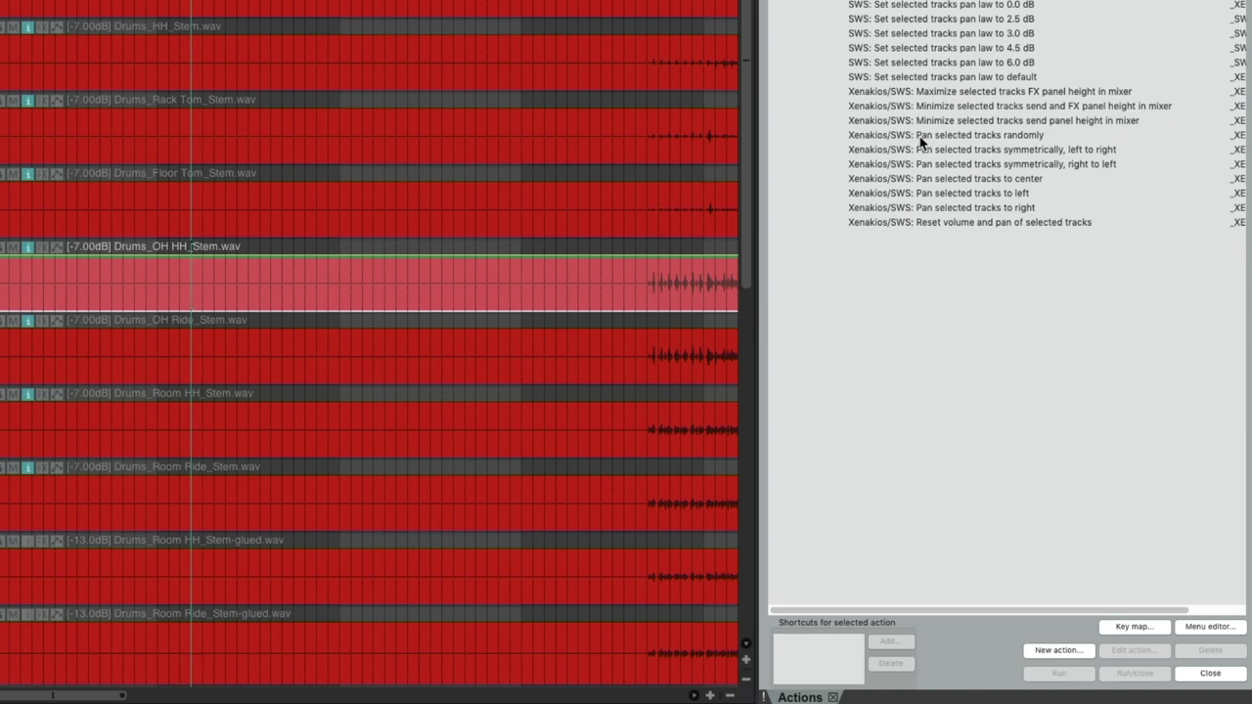
left_click(931, 193)
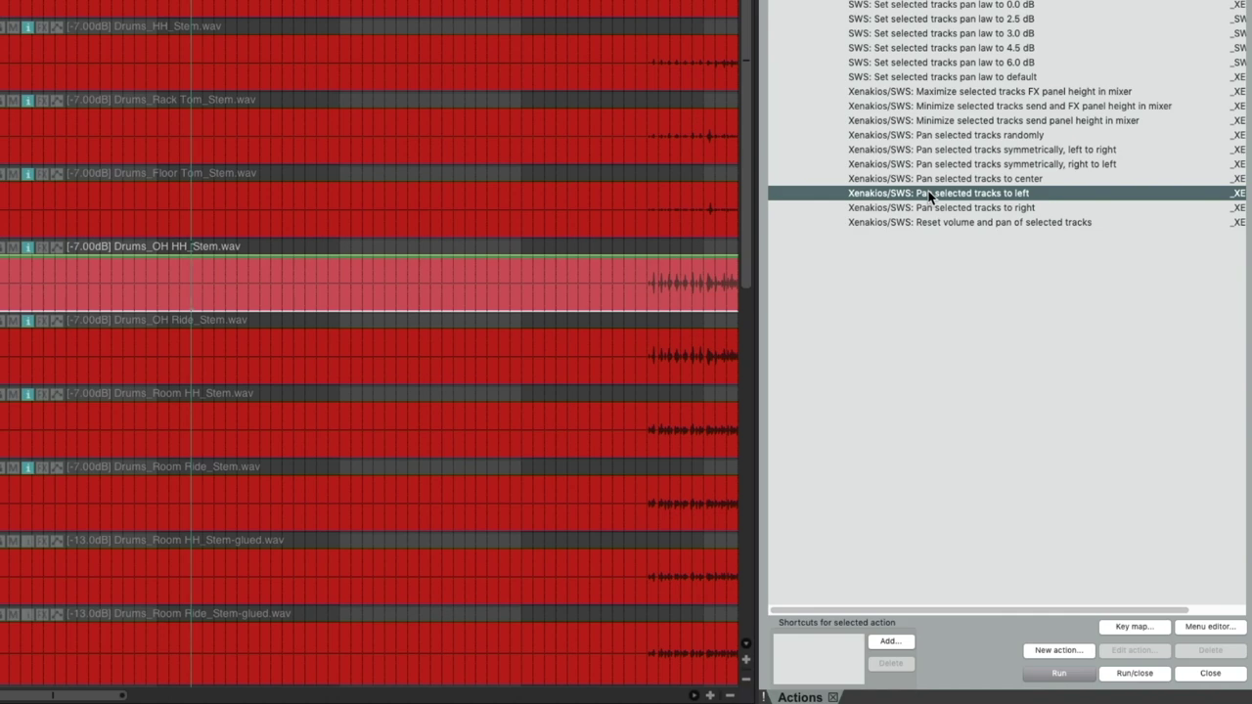
left_click(887, 642)
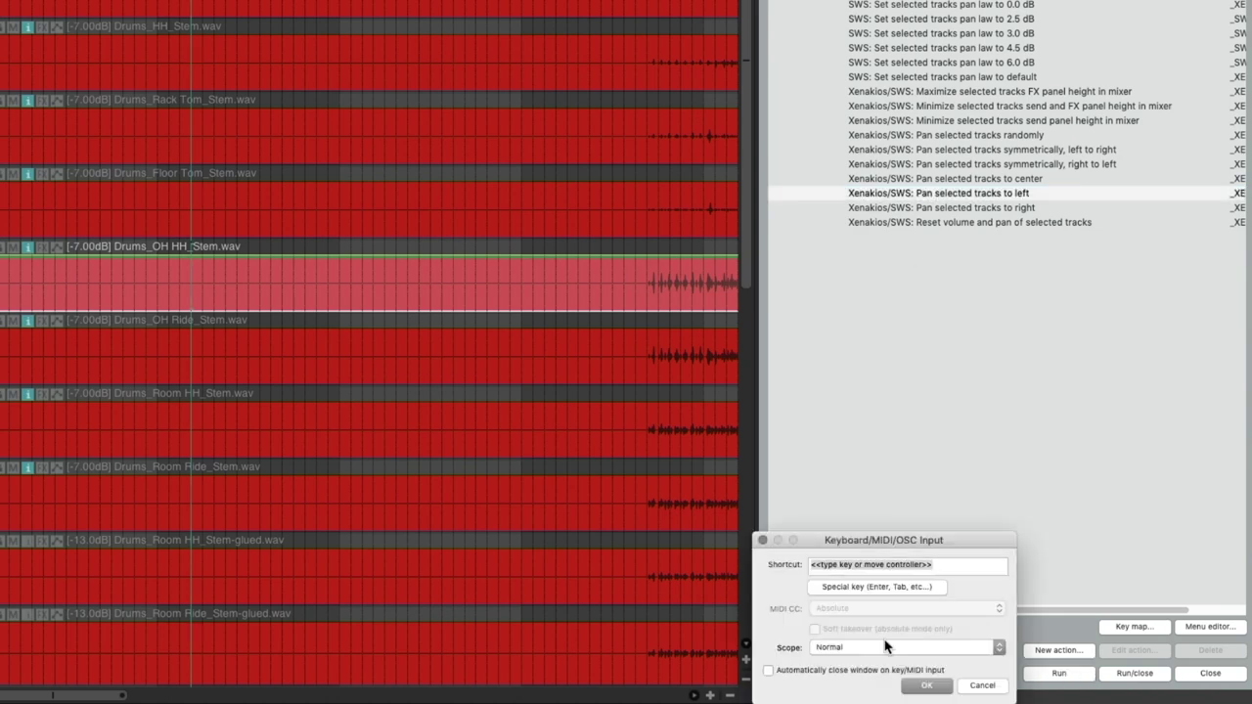
key("super+i")
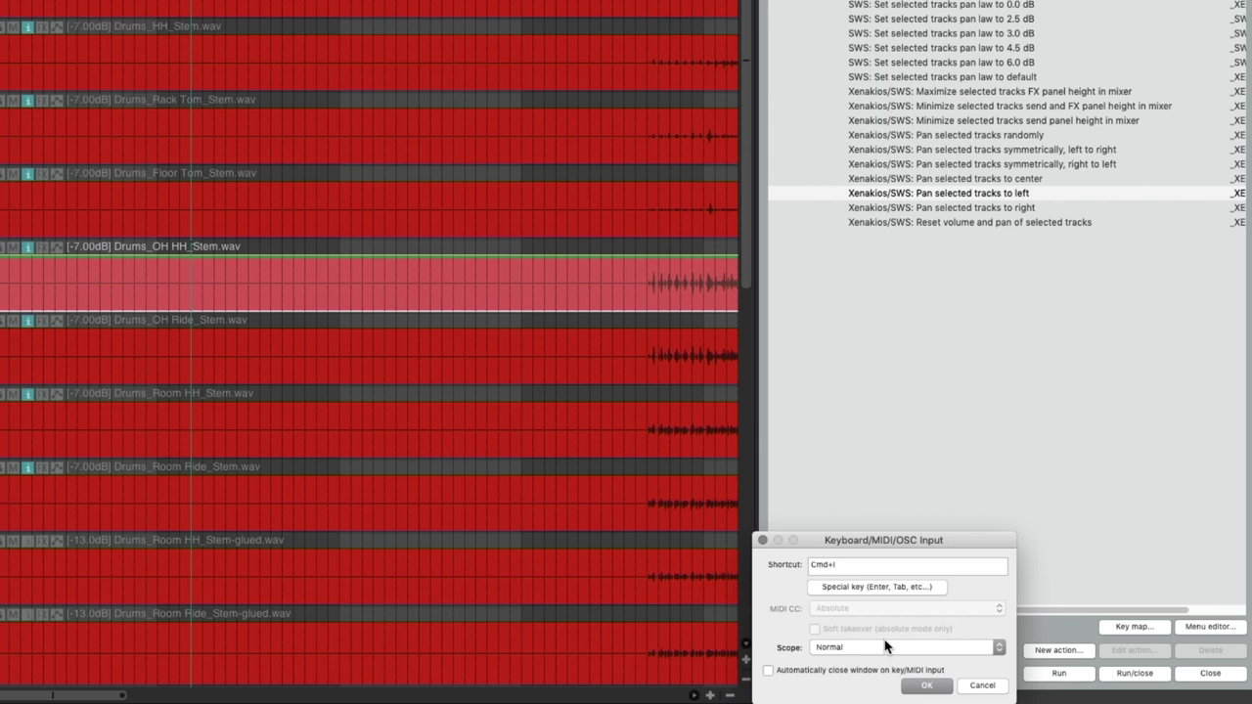
left_click(927, 685)
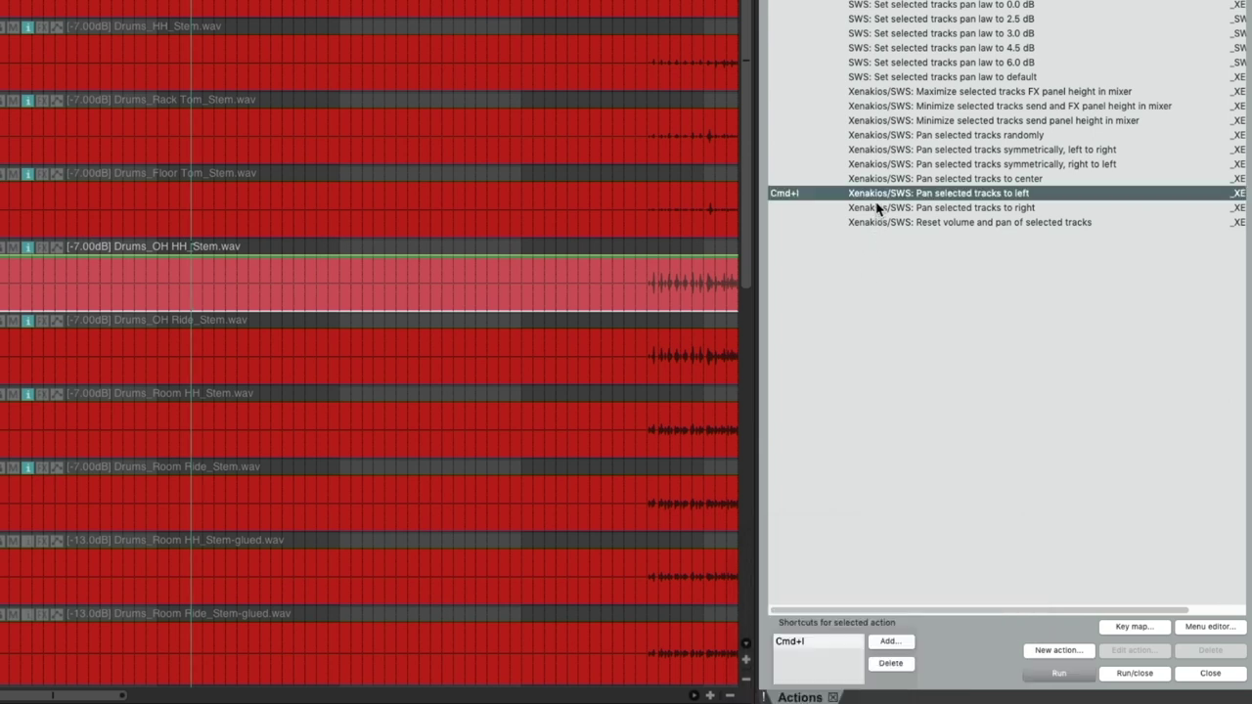
Assign Cmd+O to the SWS action 'Pan selected tracks to right'
left_click(874, 207)
left_click(889, 644)
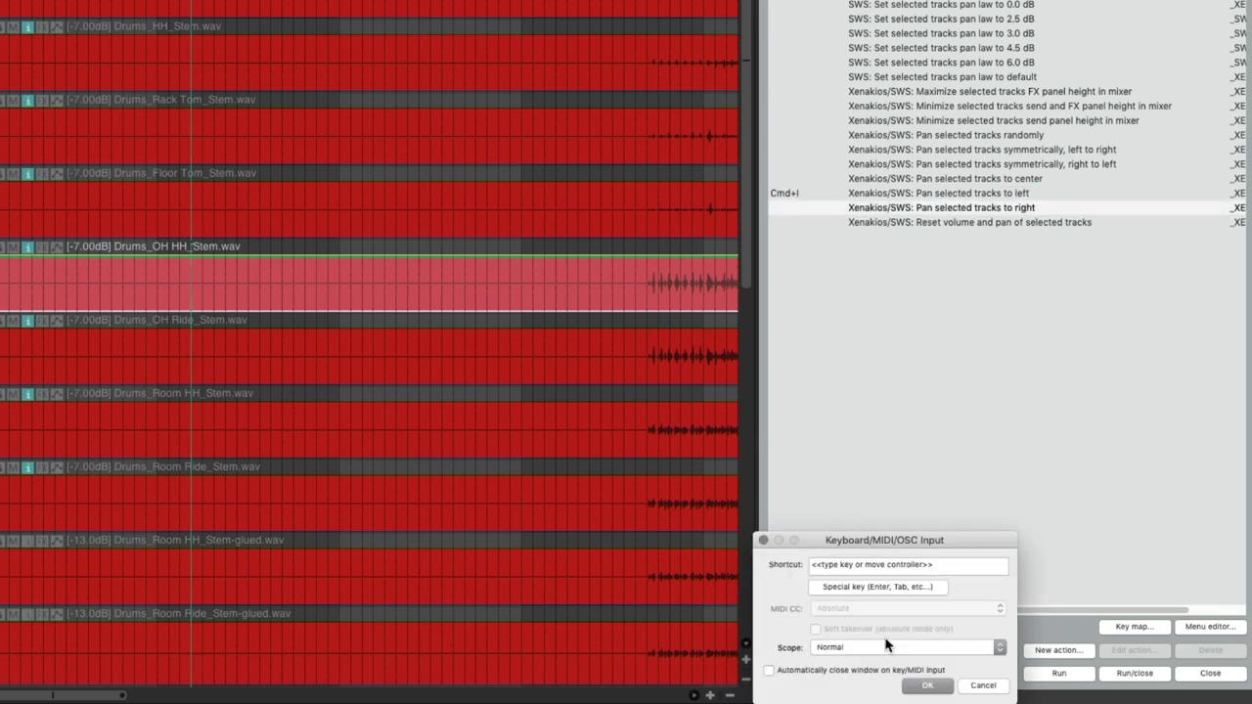
key("super+o")
key("Return")
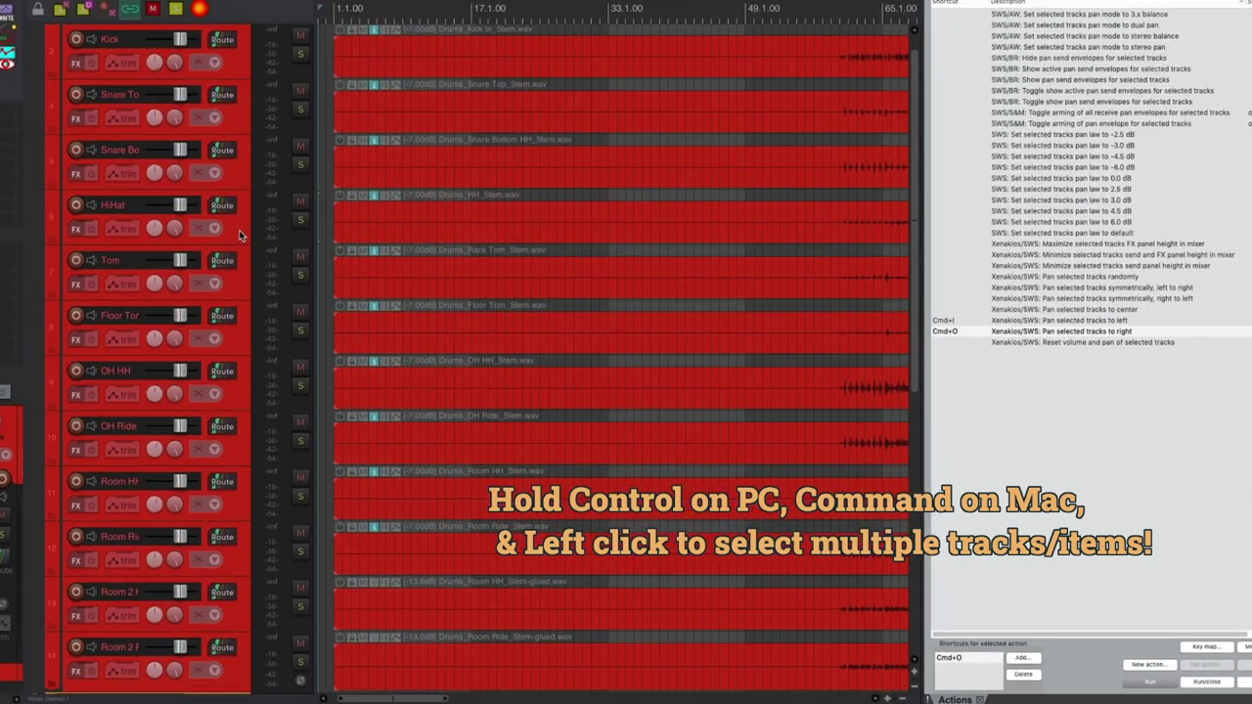
Select the four hi-hat tracks: HiHat, OH HH, Room HH and Room 2 HH
left_click(355, 301)
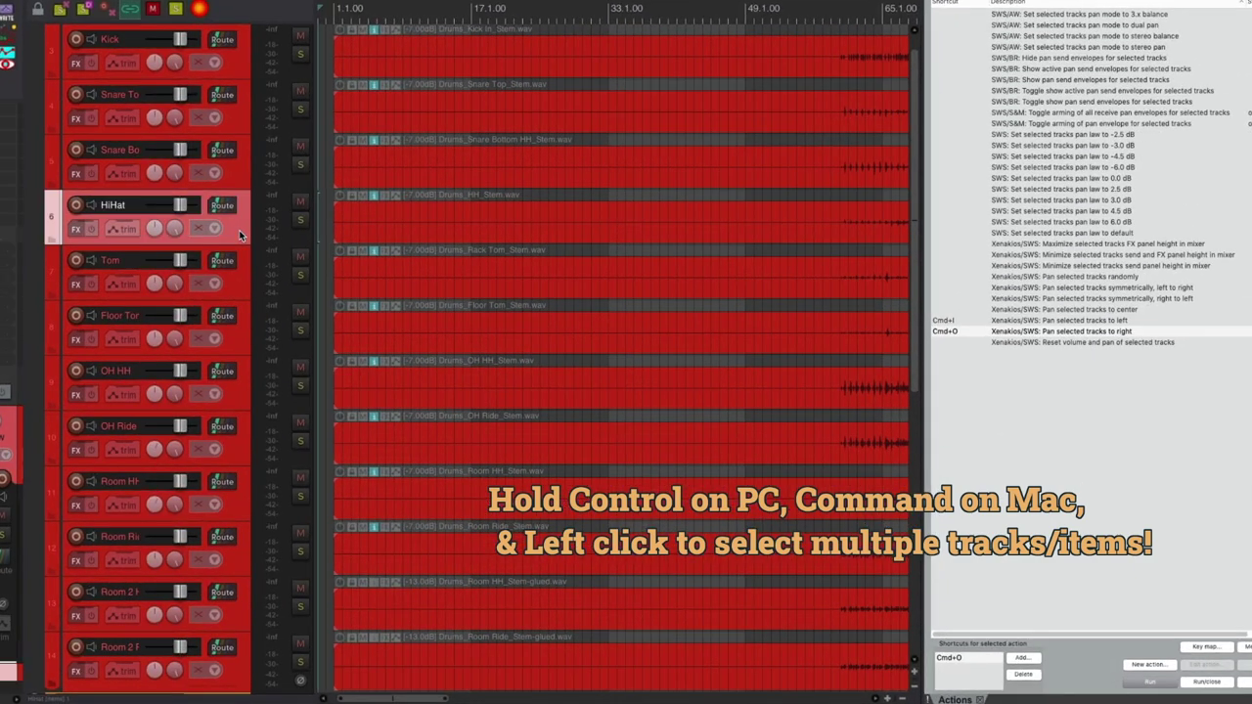
left_click(242, 388, "super")
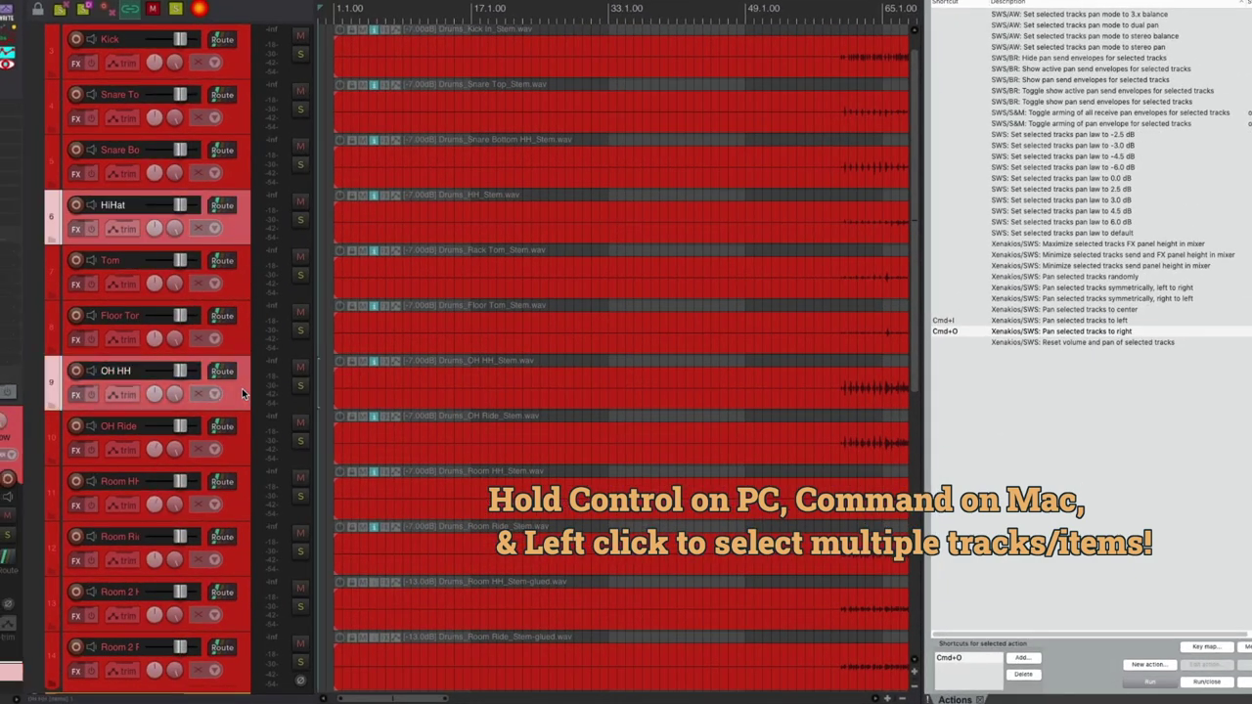
left_click(245, 507, "super")
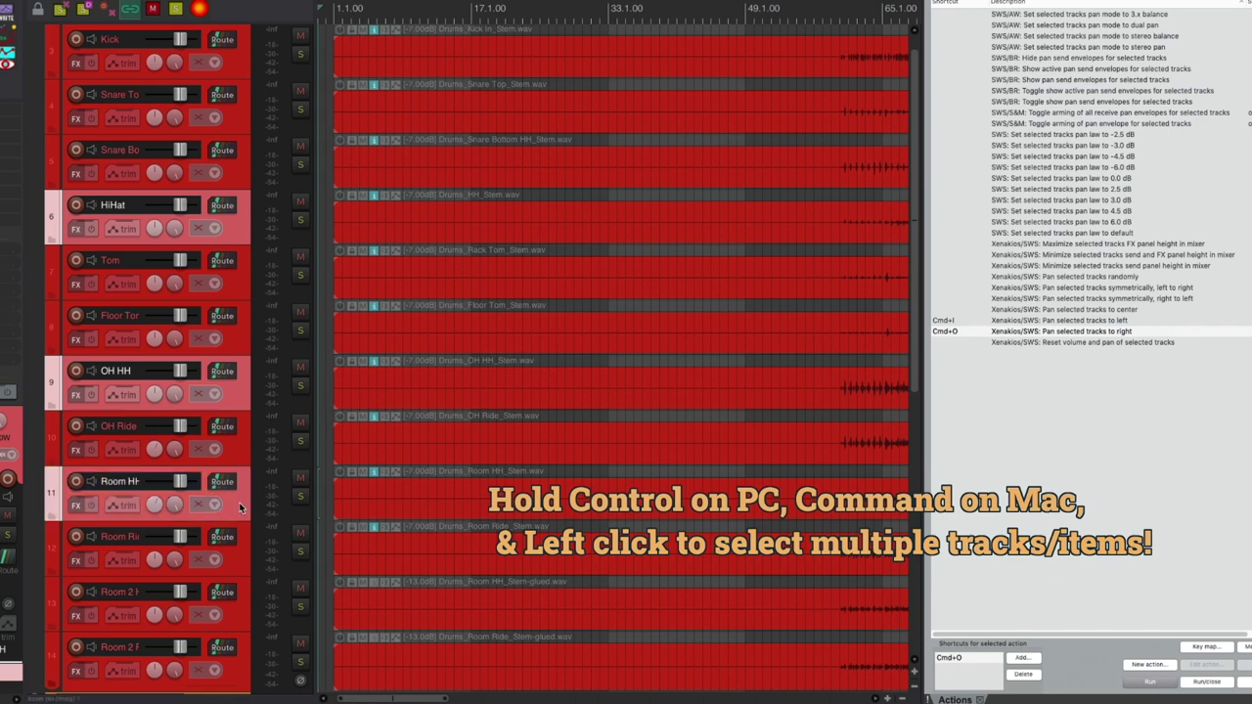
left_click(241, 616, "super")
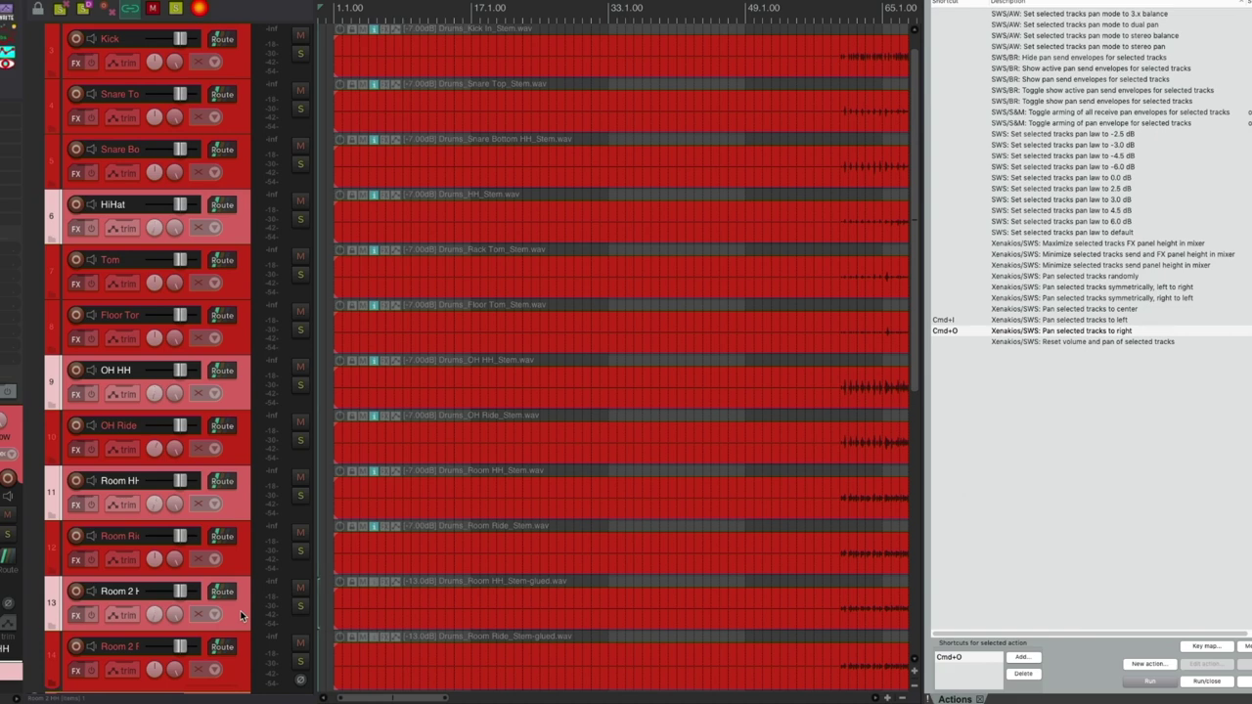
Select the Room Ride, OH Ride and Room 2 Ride tracks together
left_click(240, 548)
left_click(233, 456, "super")
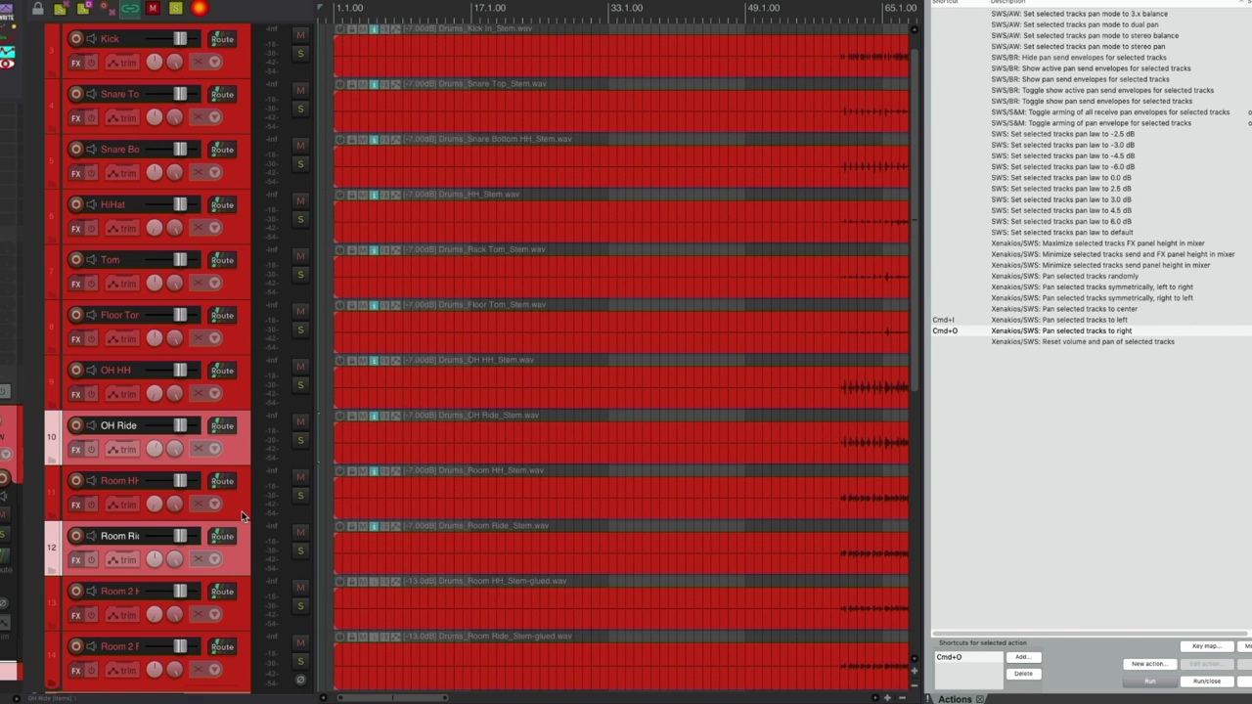
left_click(241, 671, "super")
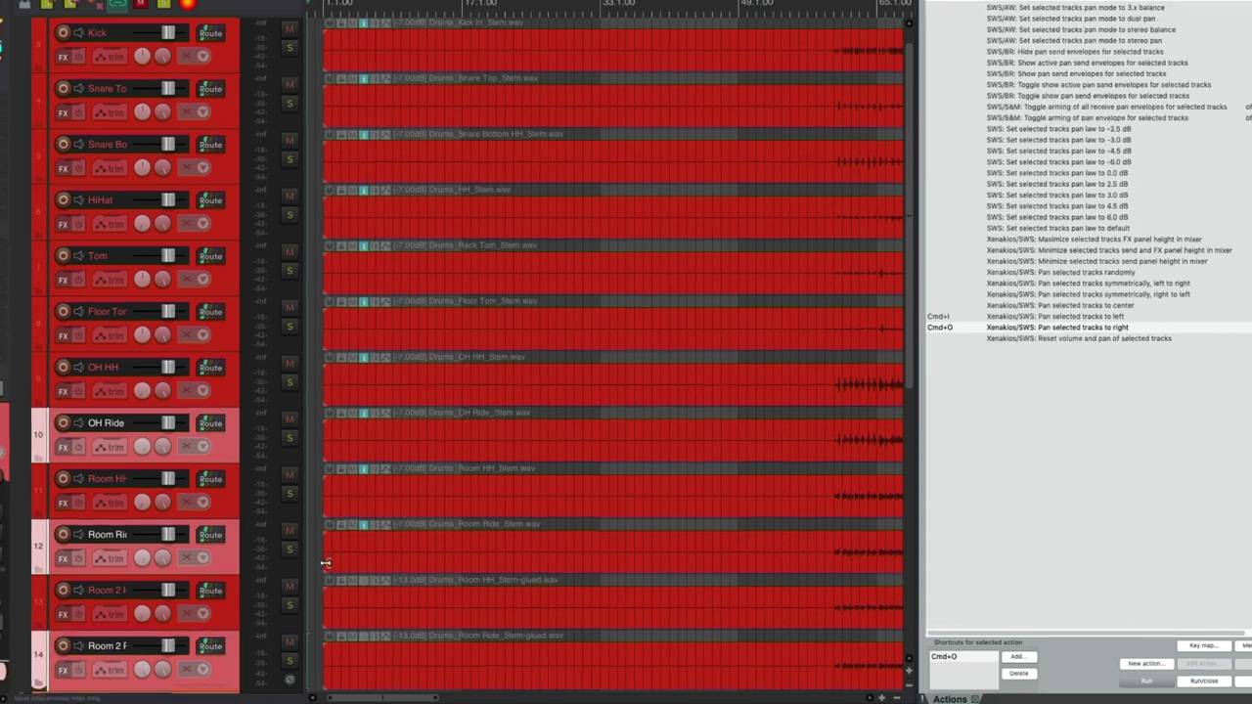
left_click(1036, 298)
Assign Cmd+Opt+I to 'Pan selected tracks symmetrically, left to right'
left_click(938, 391)
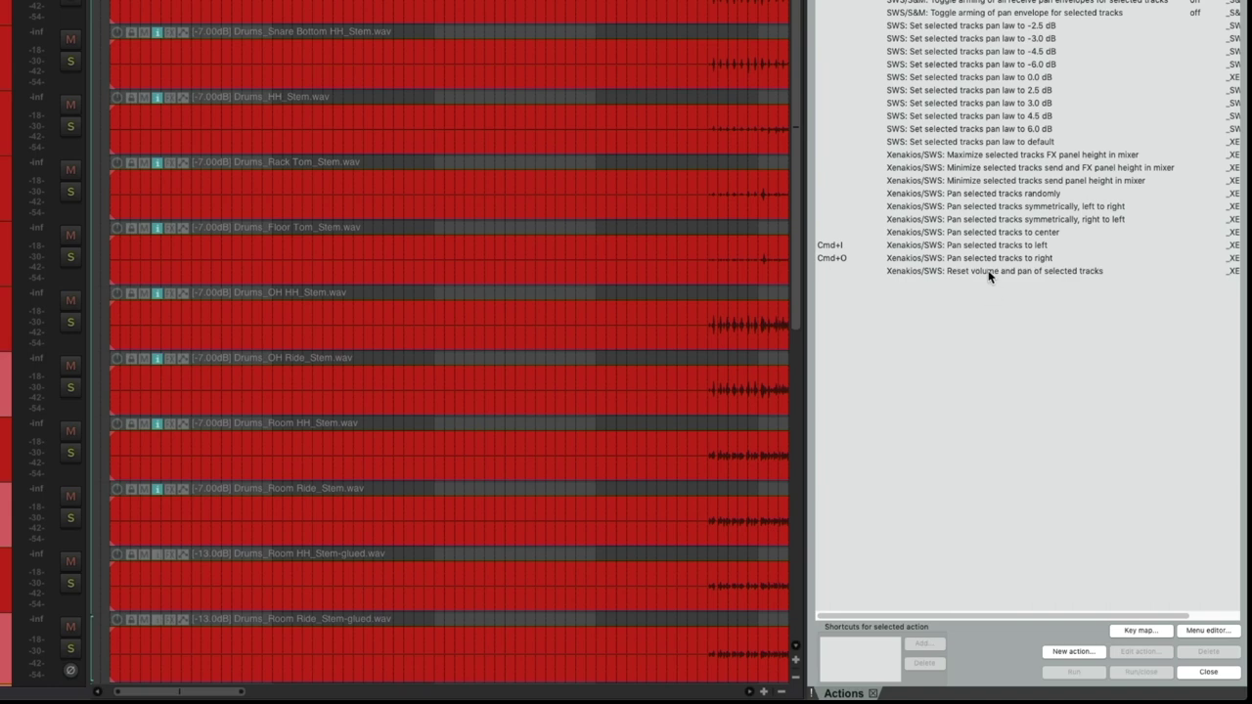
left_click(962, 209)
left_click(963, 220, "shift")
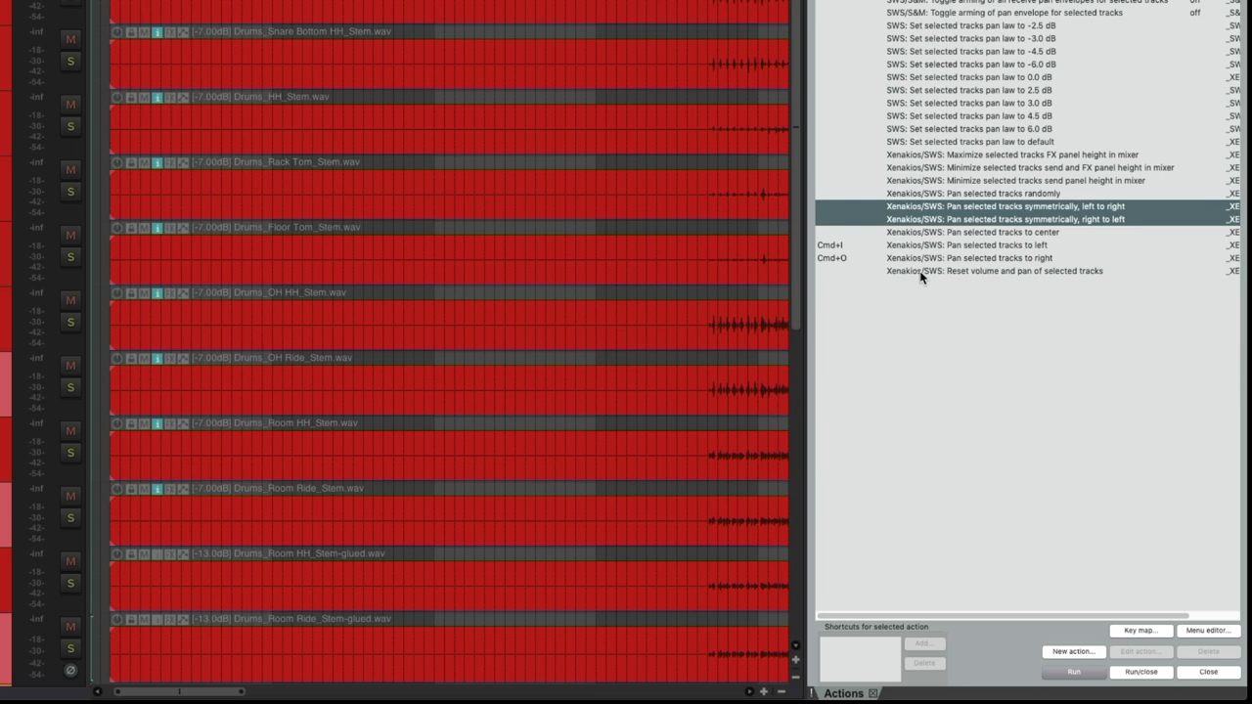
left_click(950, 206)
left_click(924, 643)
key("super+alt+i")
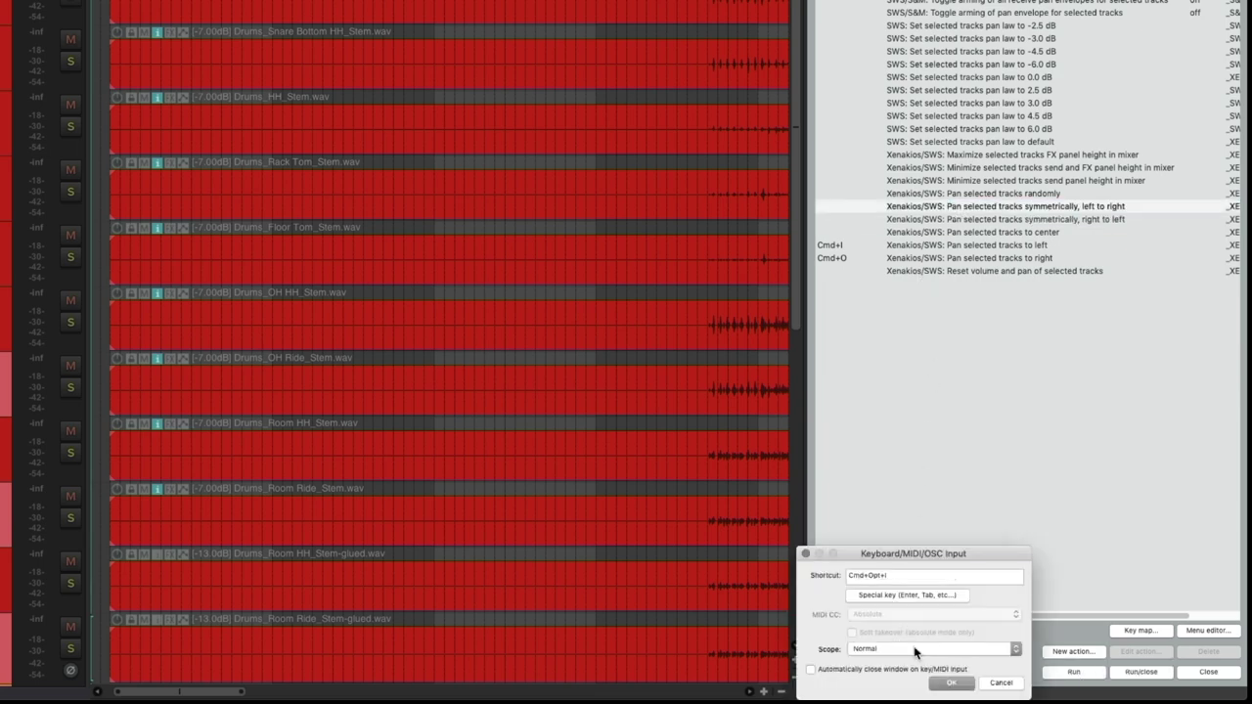
key("Return")
Assign Cmd+Opt+O to 'Pan selected tracks symmetrically, right to left'
key("Down")
left_click(921, 645)
key("super+alt+o")
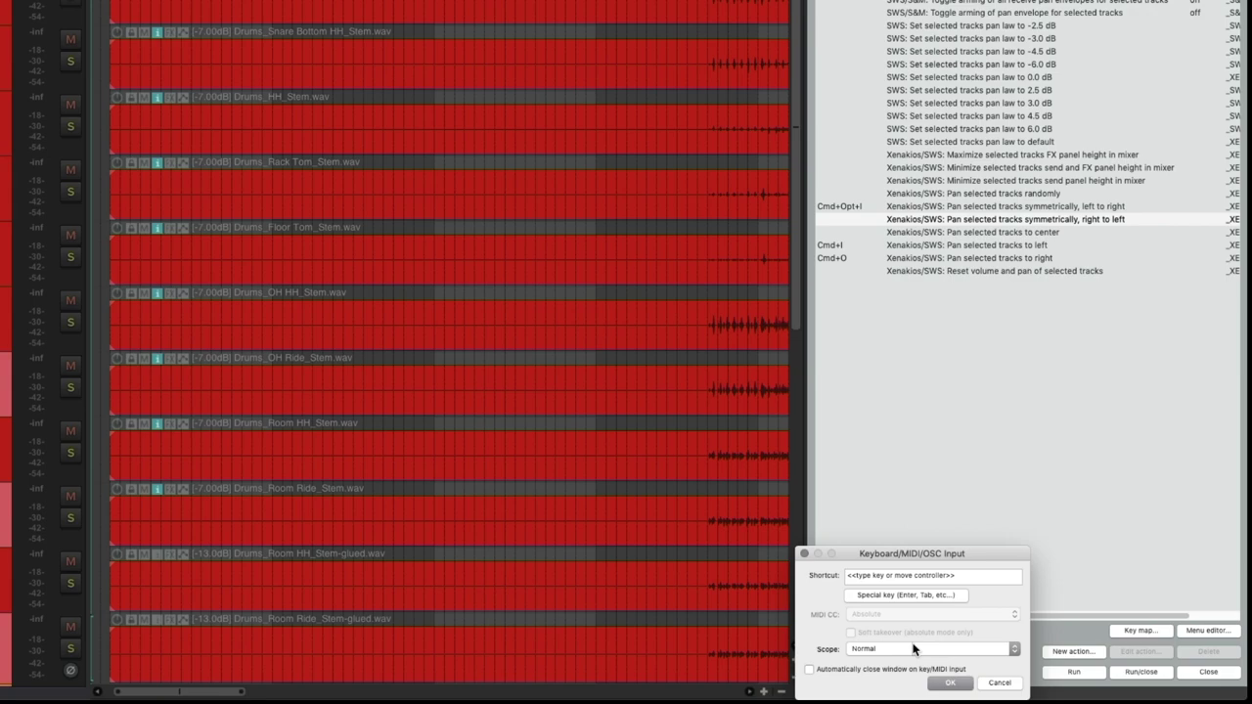
key("Return")
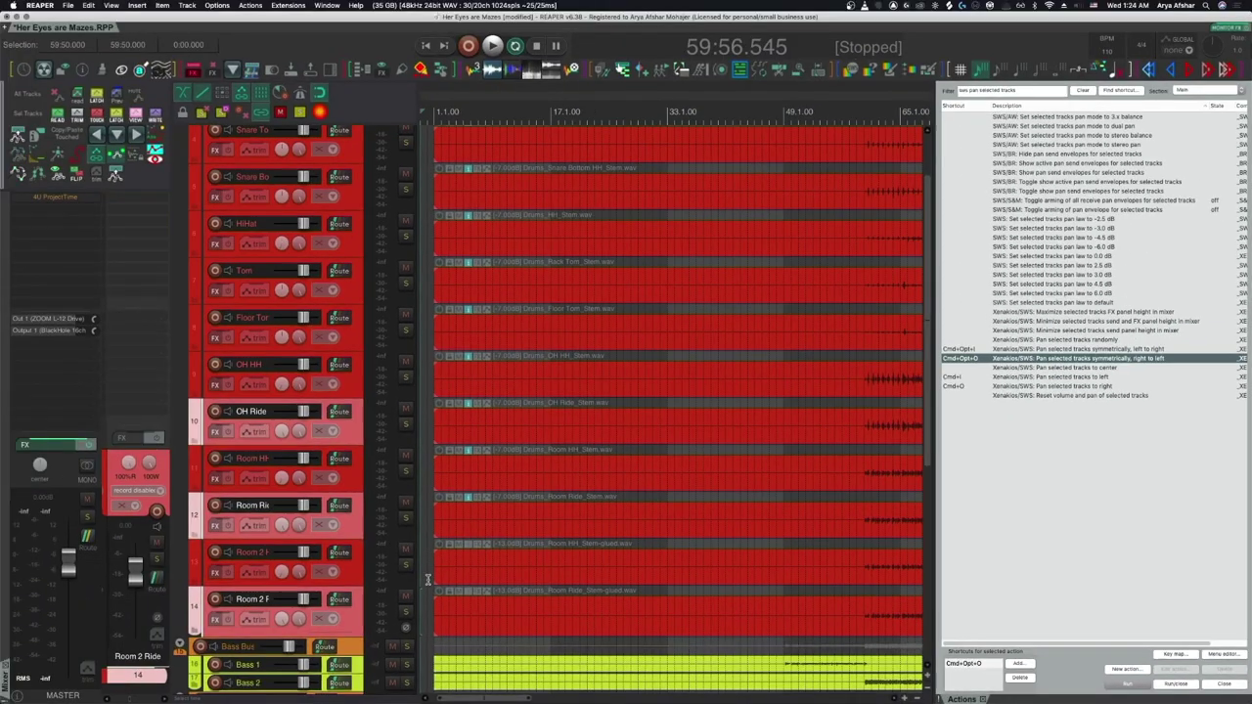
scroll(88, 479, "down", 6)
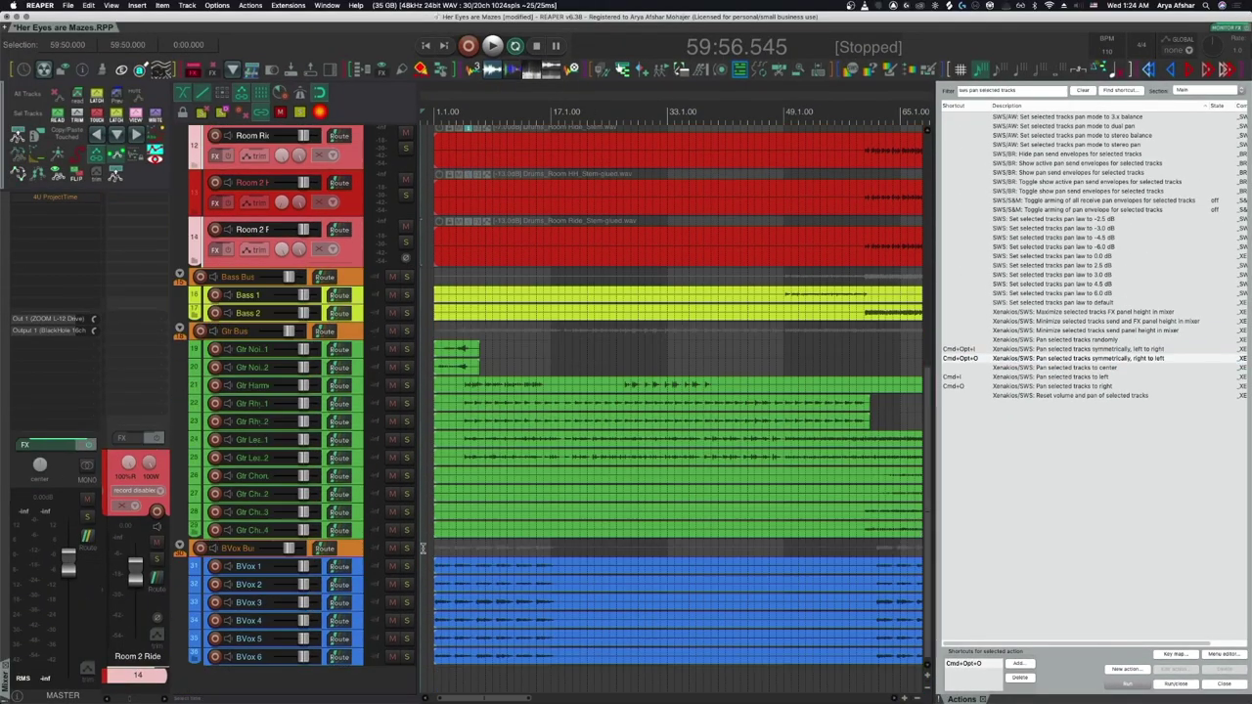
Select BVox 1–6, pan them symmetrically from 100%L to 100%R, and start playback
left_click(355, 573)
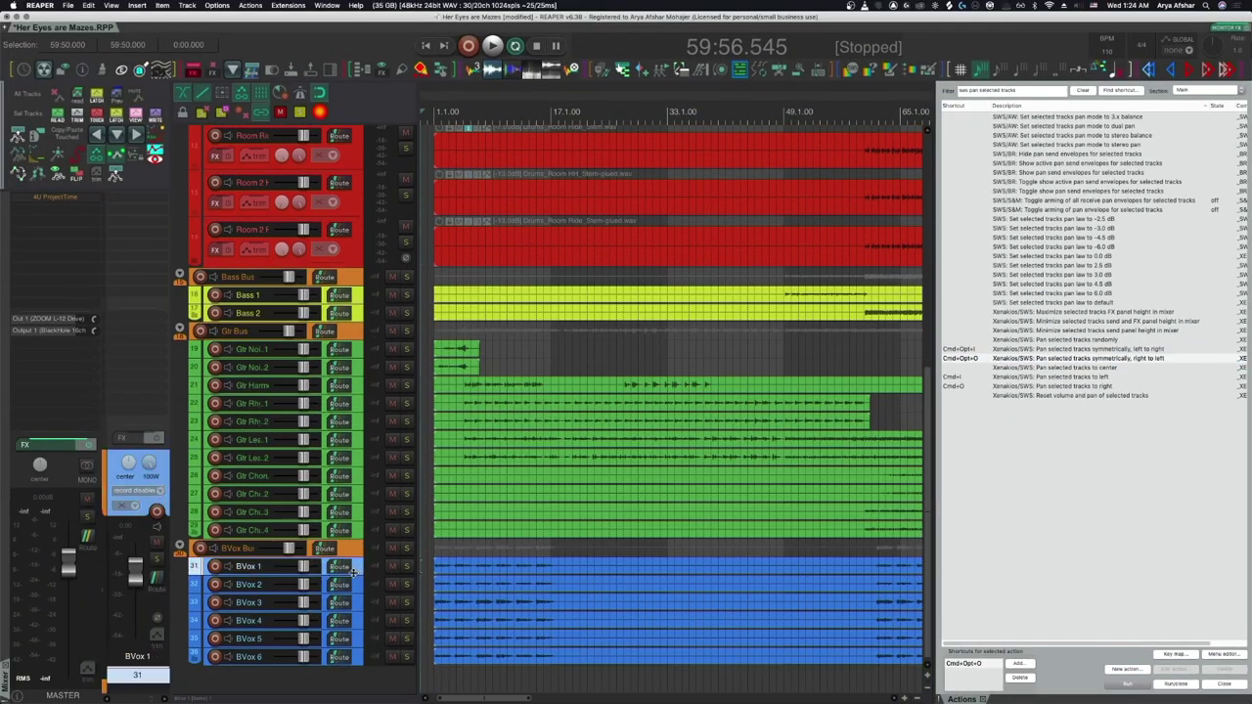
left_click(360, 659, "shift")
key("super+alt+o")
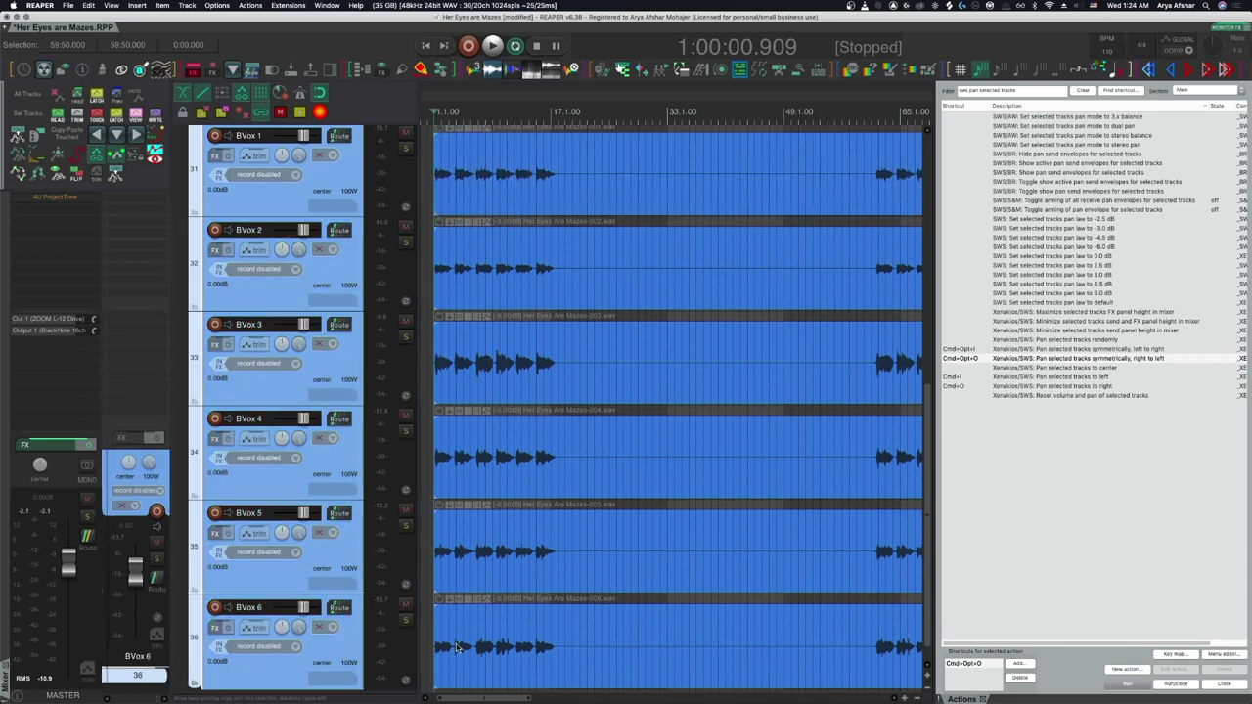
key("super+alt+i")
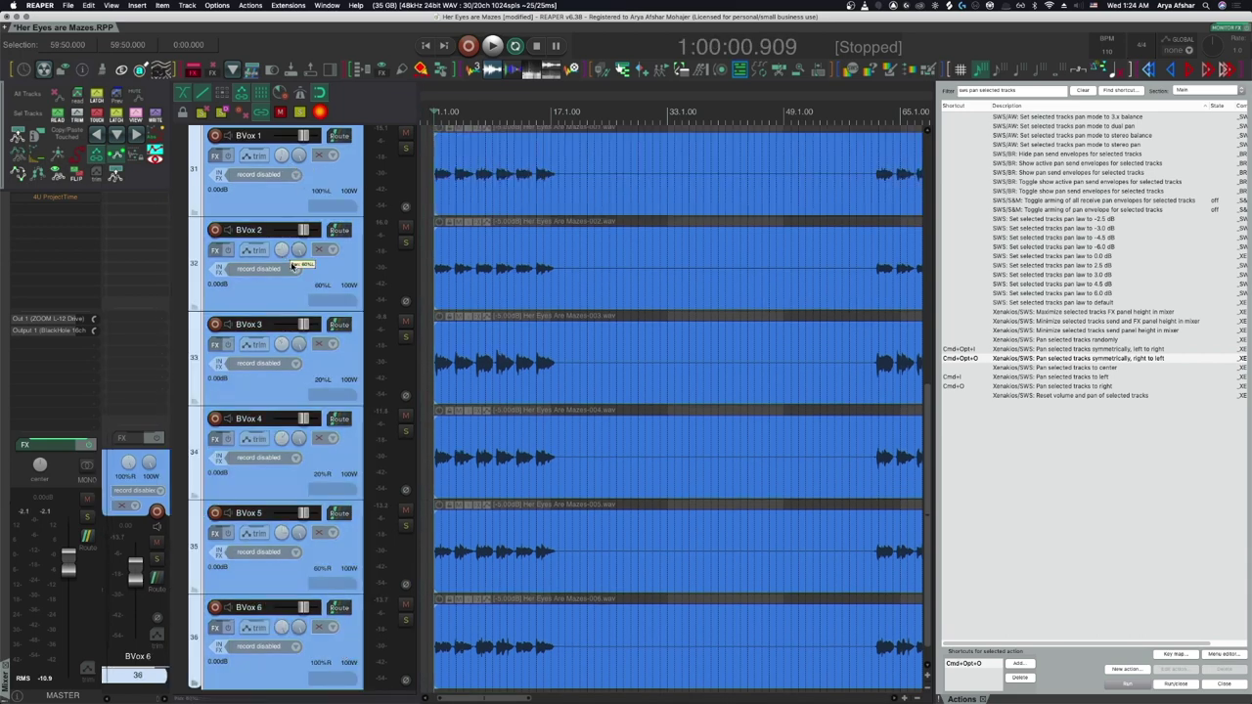
key("space")
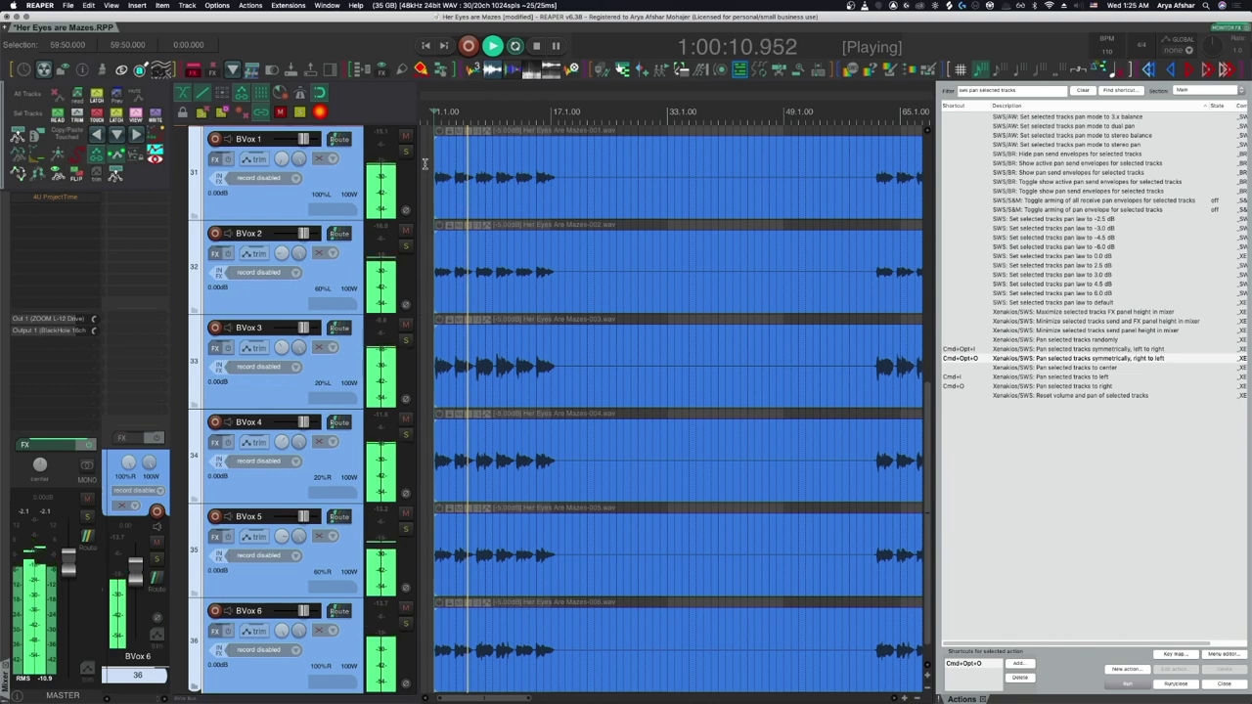
Stop playback of the panned backing vocals
key("space")
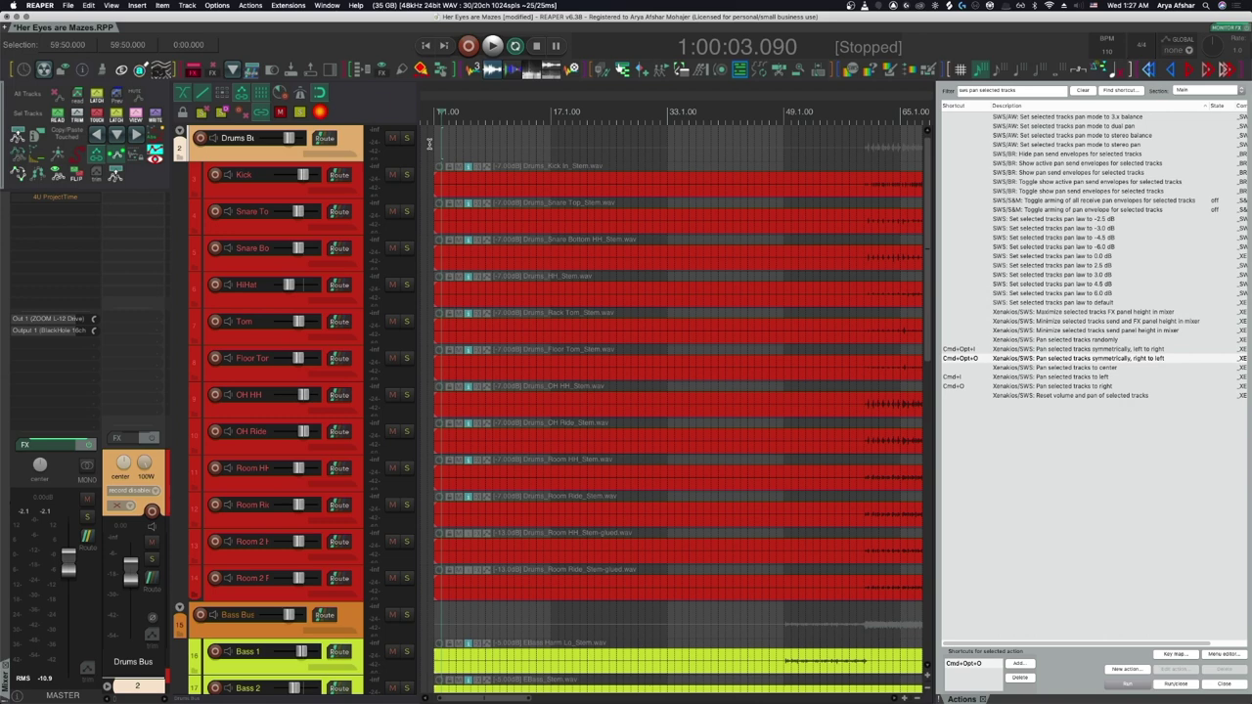
In the FX Browser, list the Cockos plugins and add ReaEQ to the selected tracks
left_click(112, 5)
left_click(142, 200)
scroll(360, 223, "down", 5)
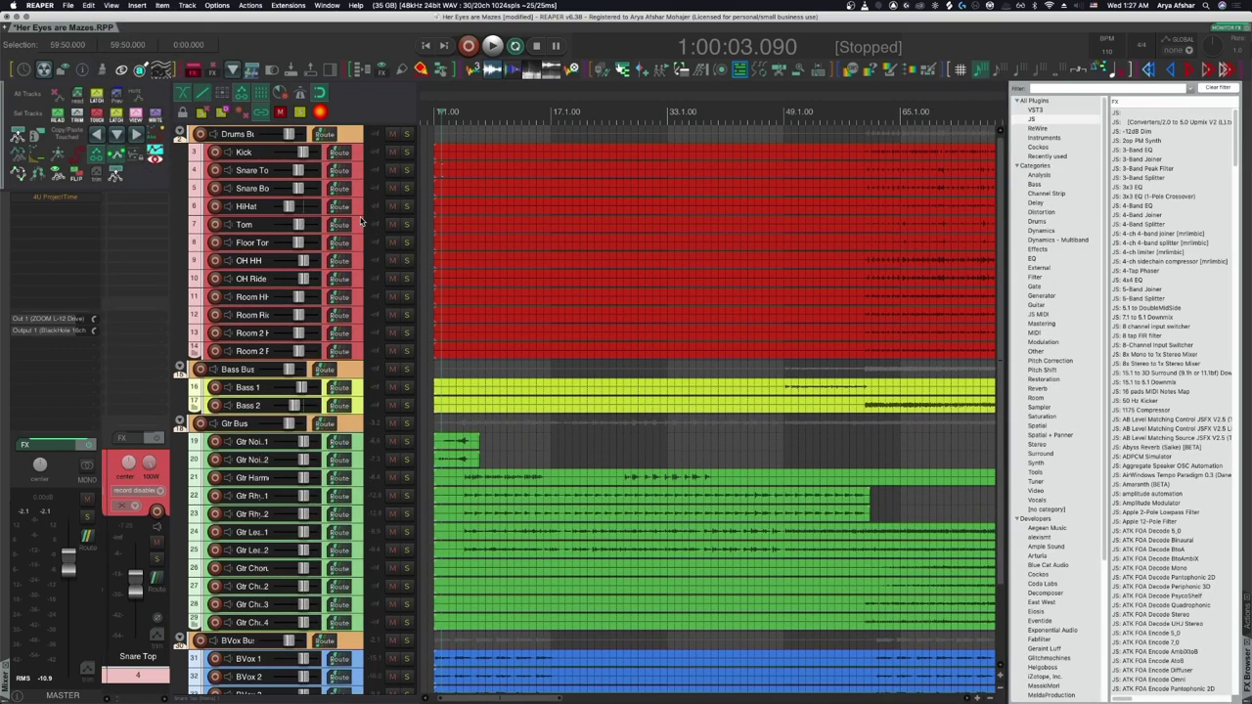
scroll(360, 223, "down", 3)
left_click(1054, 575)
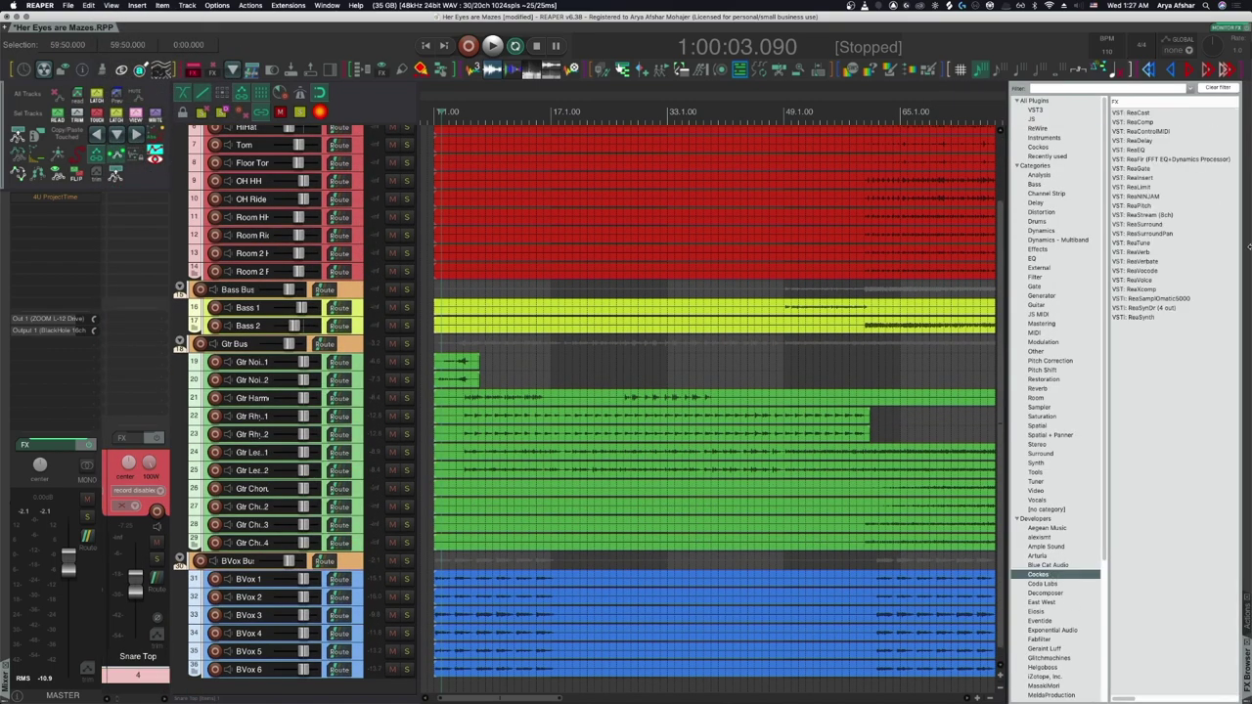
left_click(1133, 150)
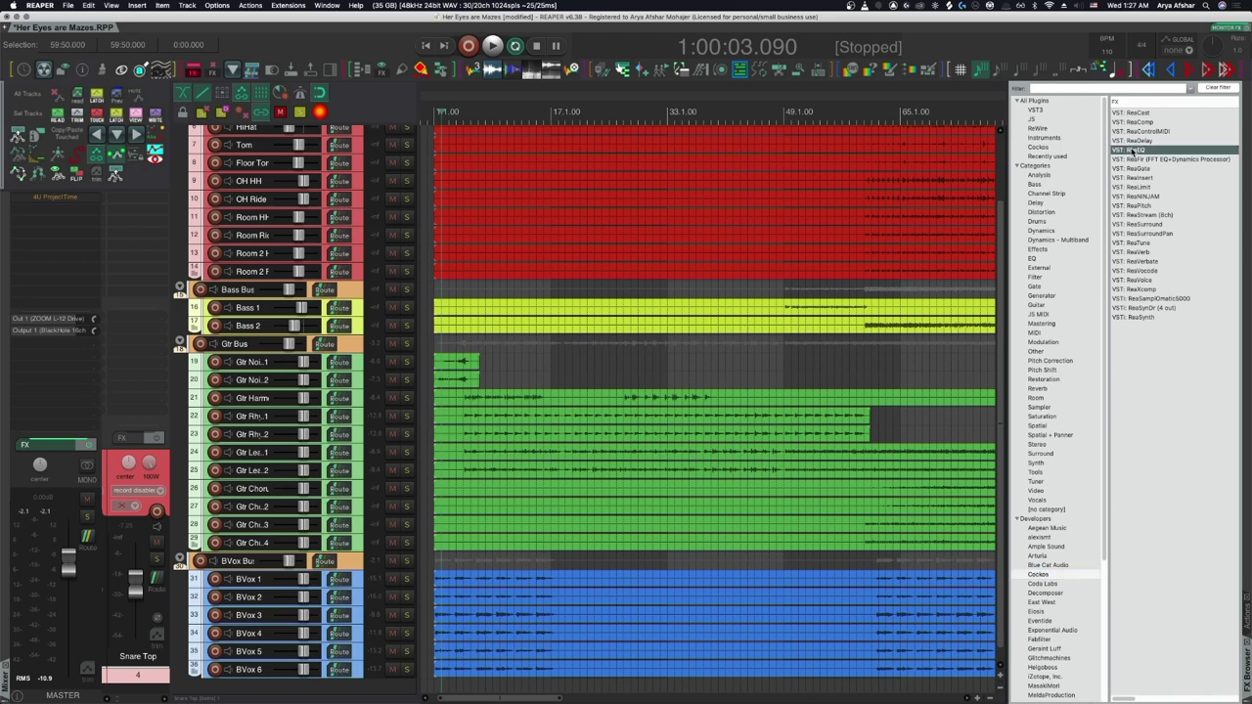
right_click(1133, 150)
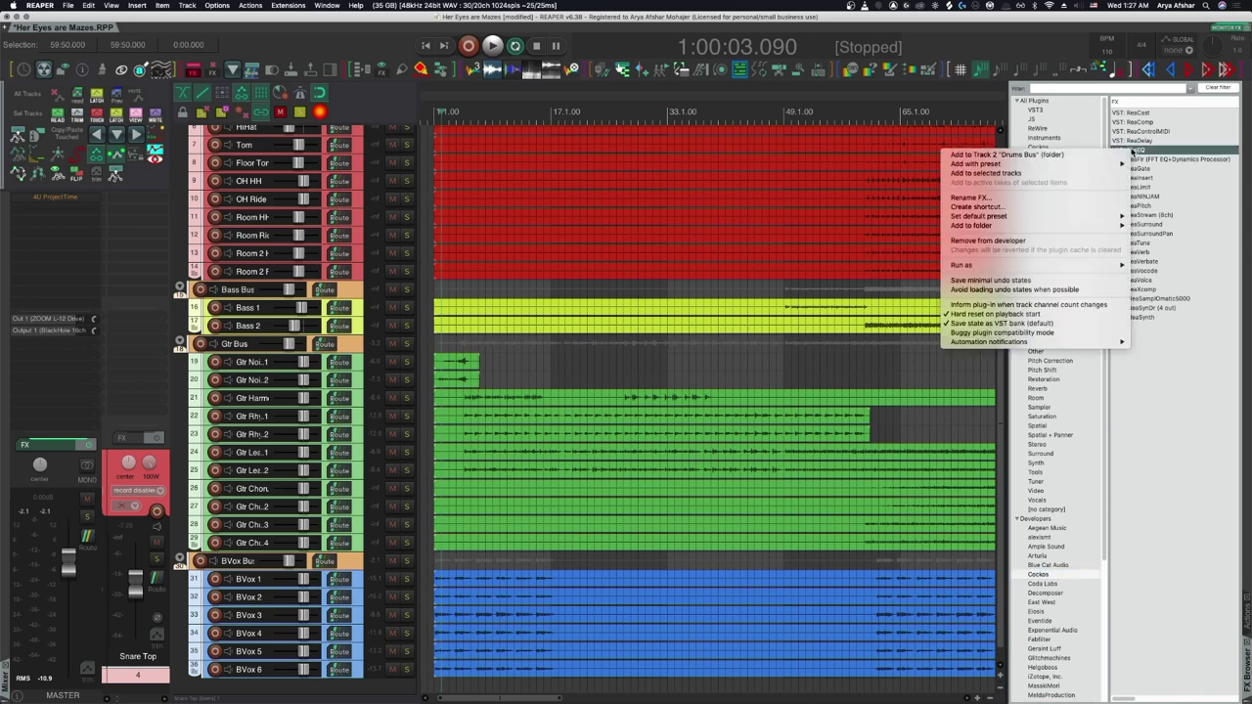
left_click(1038, 176)
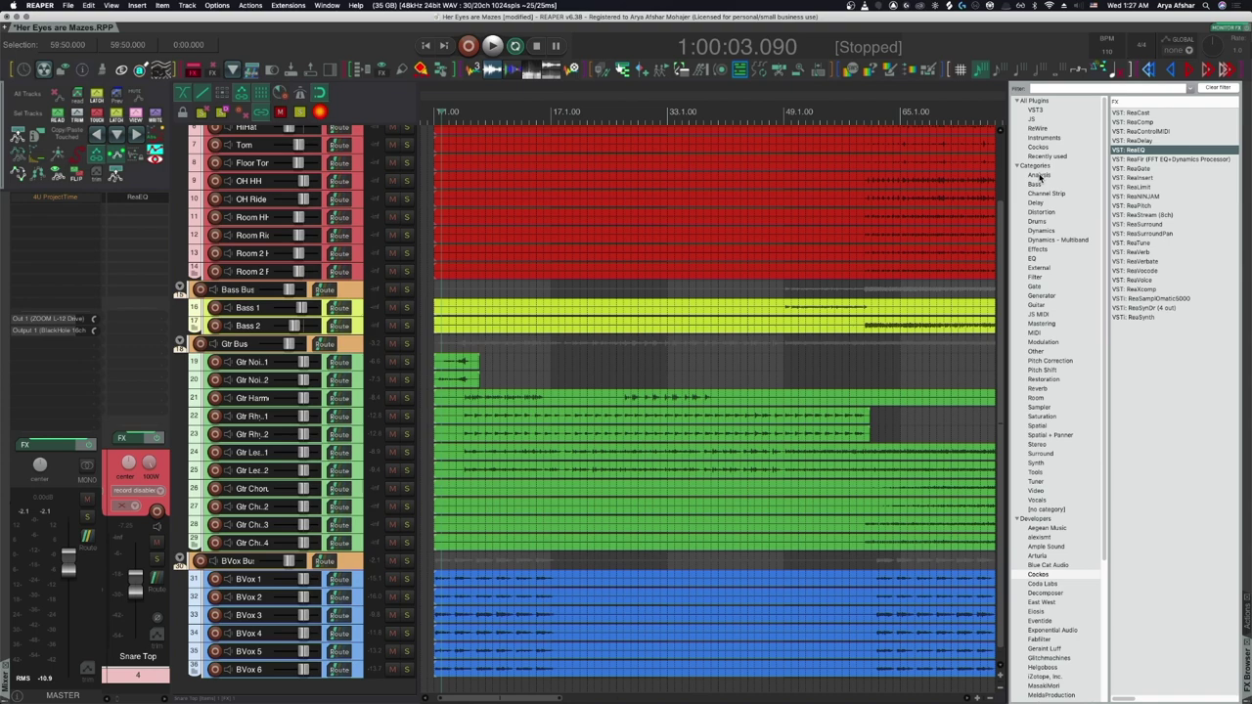
Add ReaComp, then JS: Saturation (filtered by 'satu'), to the selected tracks
right_click(1161, 124)
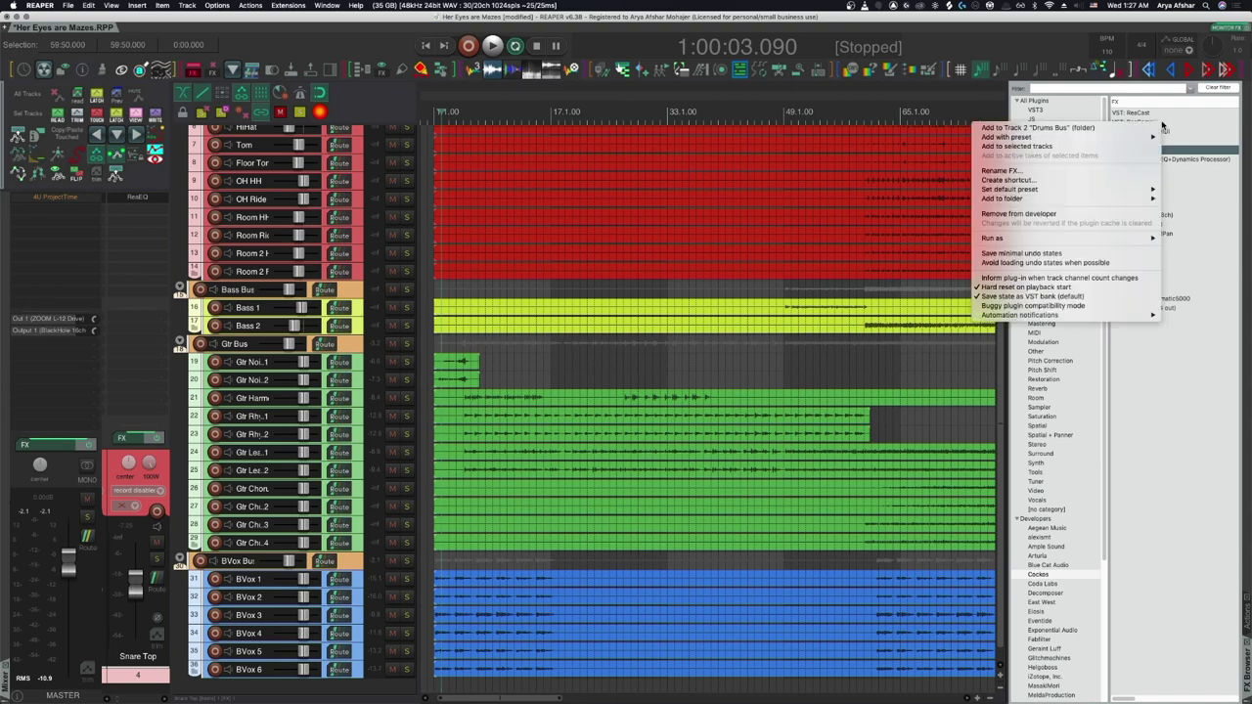
left_click(1091, 149)
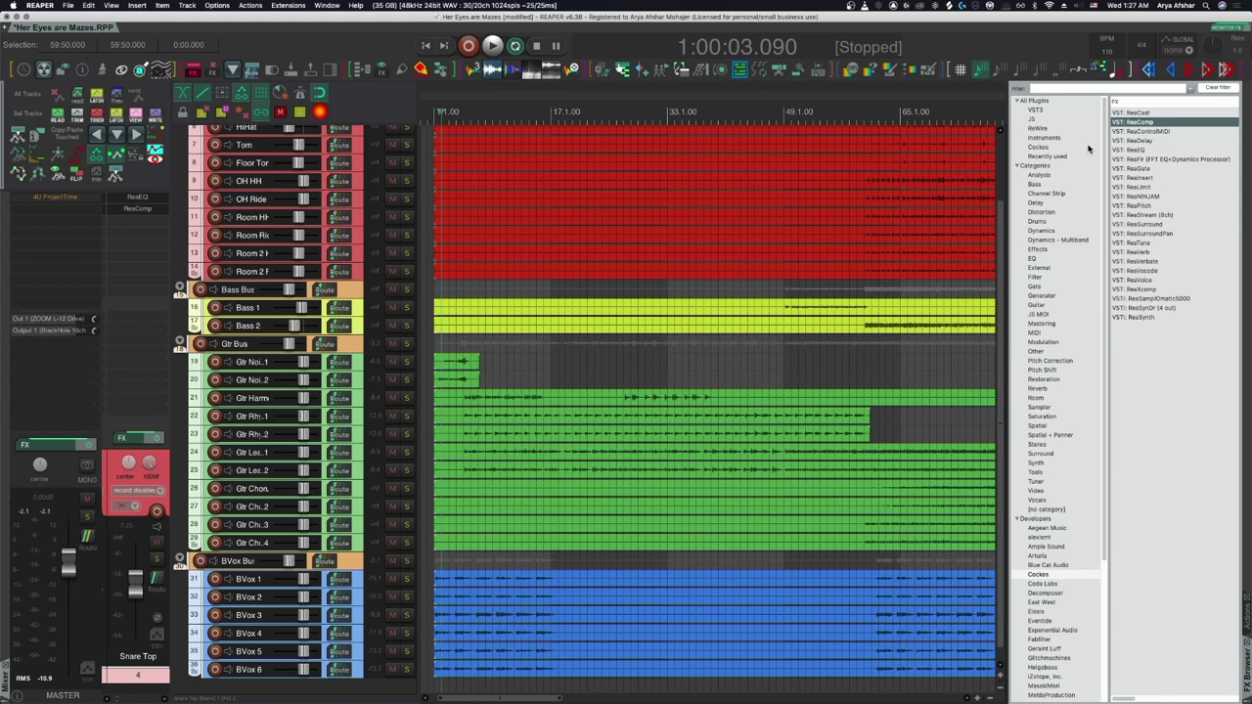
left_click(1049, 119)
left_click(1052, 90)
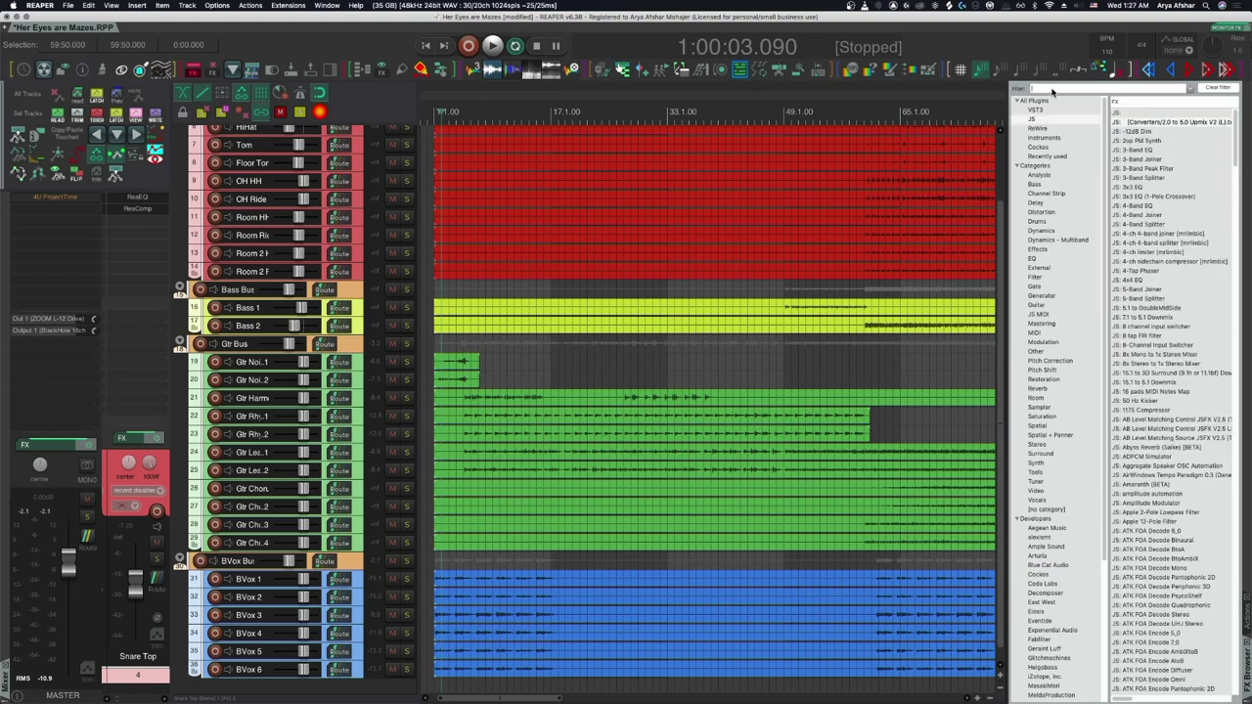
type("satu")
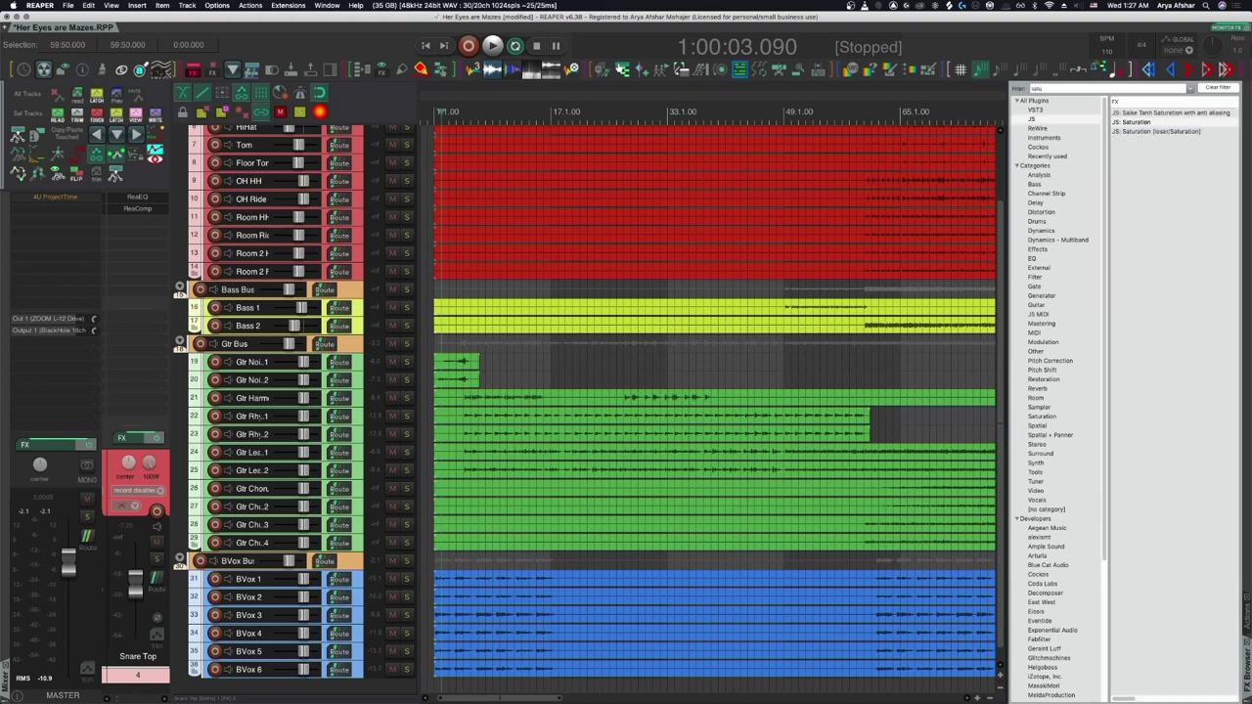
right_click(1164, 124)
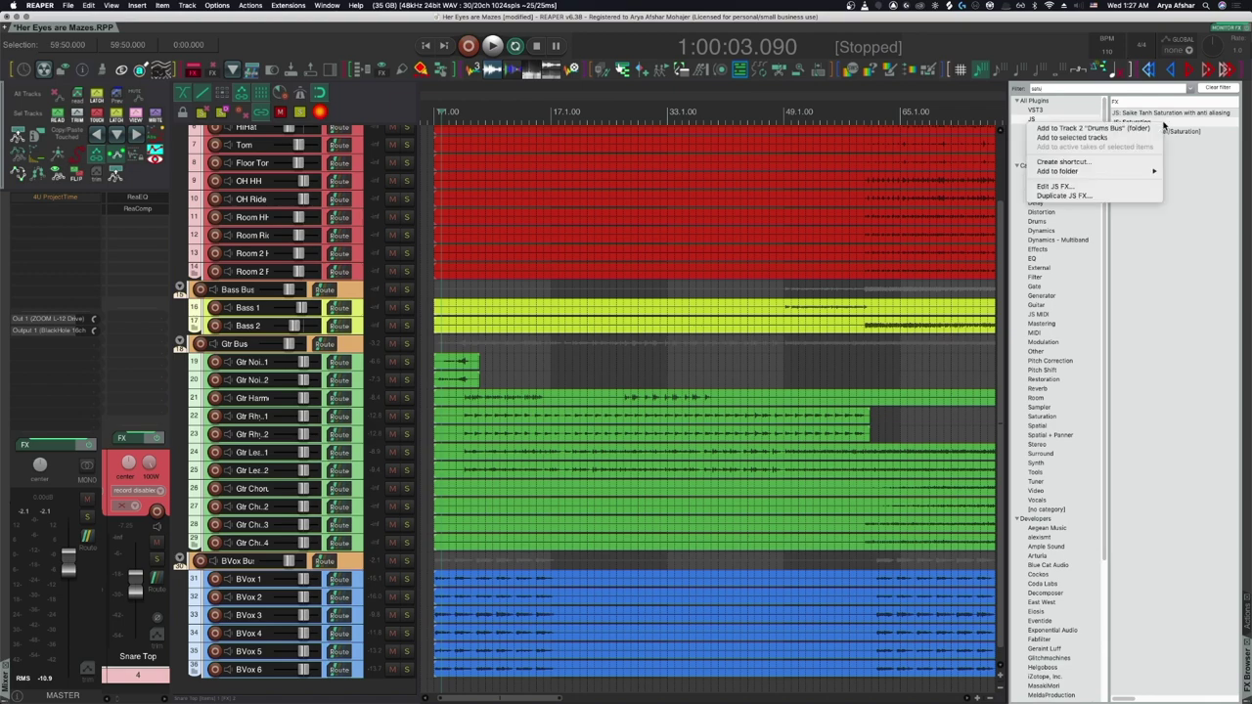
left_click(1118, 138)
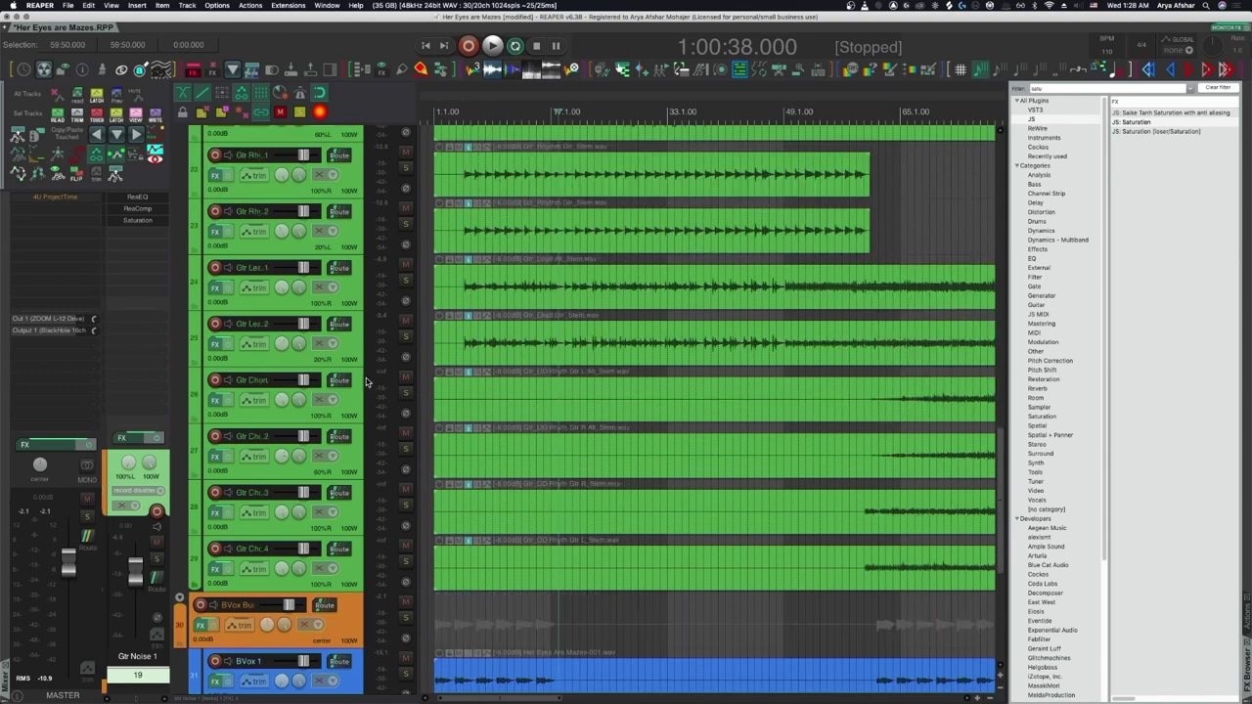
In Gtr Lead 1's FX chain, keep ReaEQ band 3 at 0 dB and set Saturation Amount to 30
left_click(216, 289)
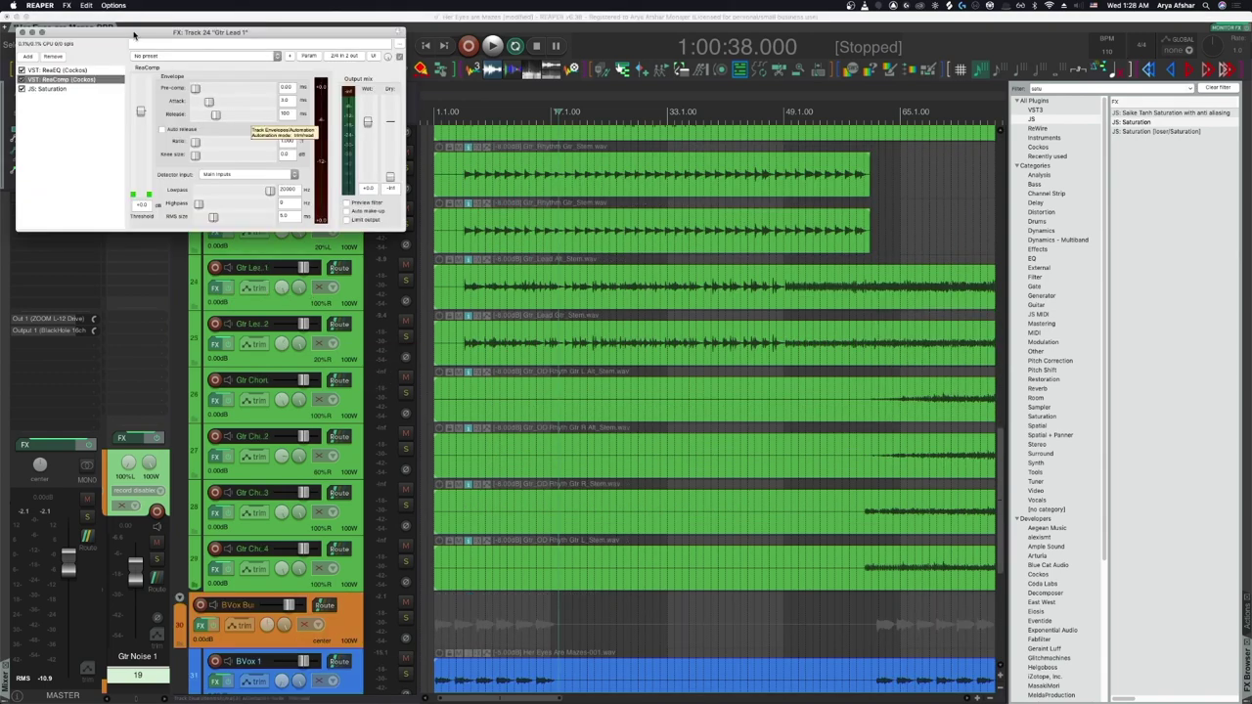
left_click(80, 72)
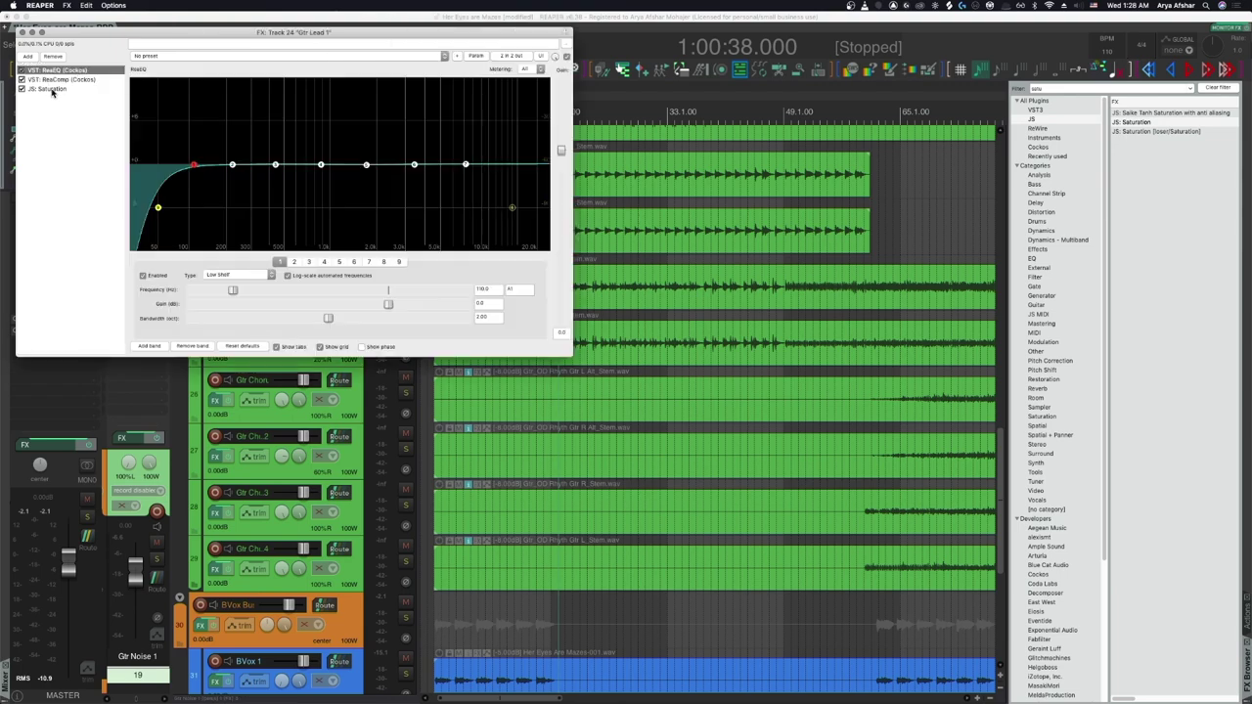
left_click(49, 88)
mouse_move(277, 164)
left_mouse_down()
mouse_move(275, 147)
mouse_move(277, 163)
left_mouse_up()
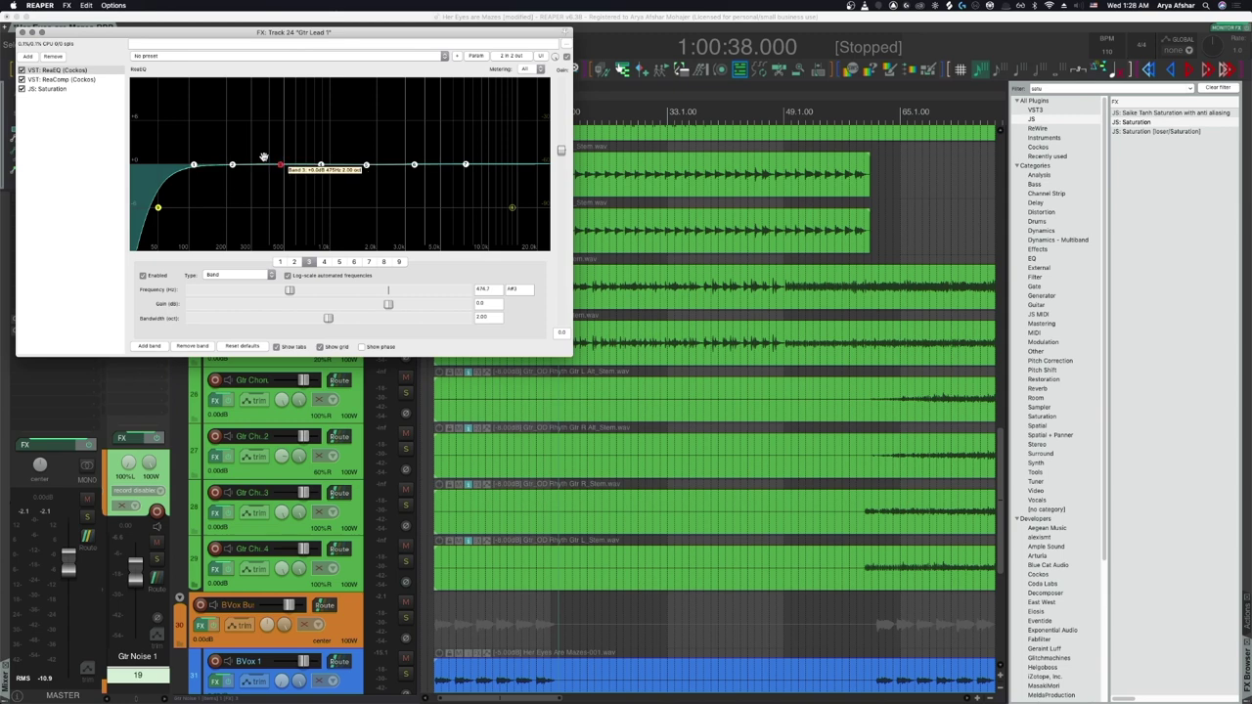
left_click(67, 89)
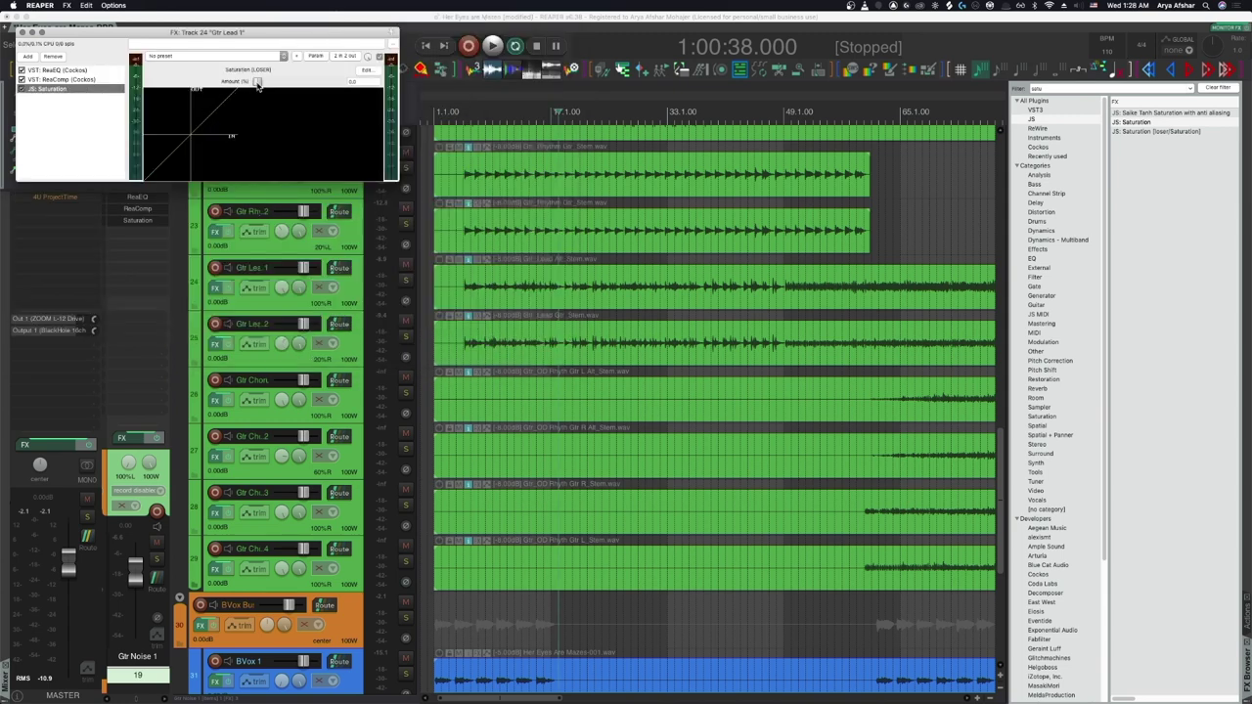
left_click_drag(258, 82, 275, 84)
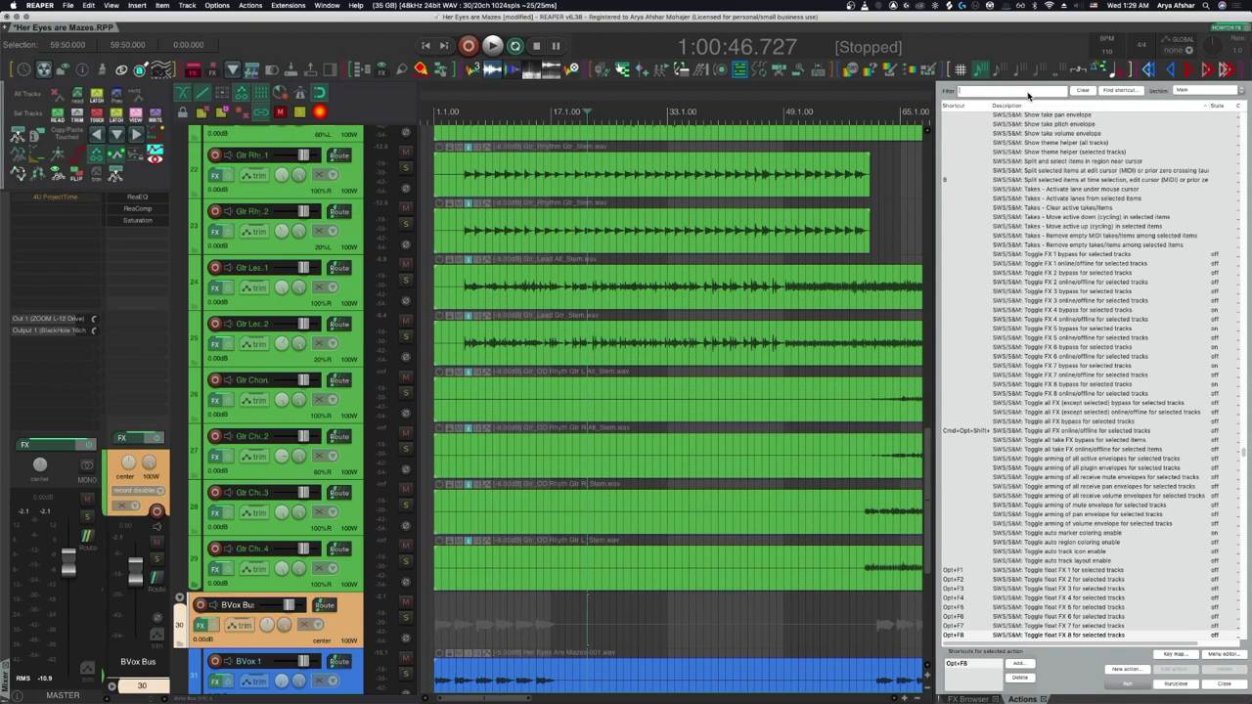
Filter actions for 'sws toggle float', select Toggle float FX 1–8, and widen the docked mixer
scroll(1091, 377, "down", 10)
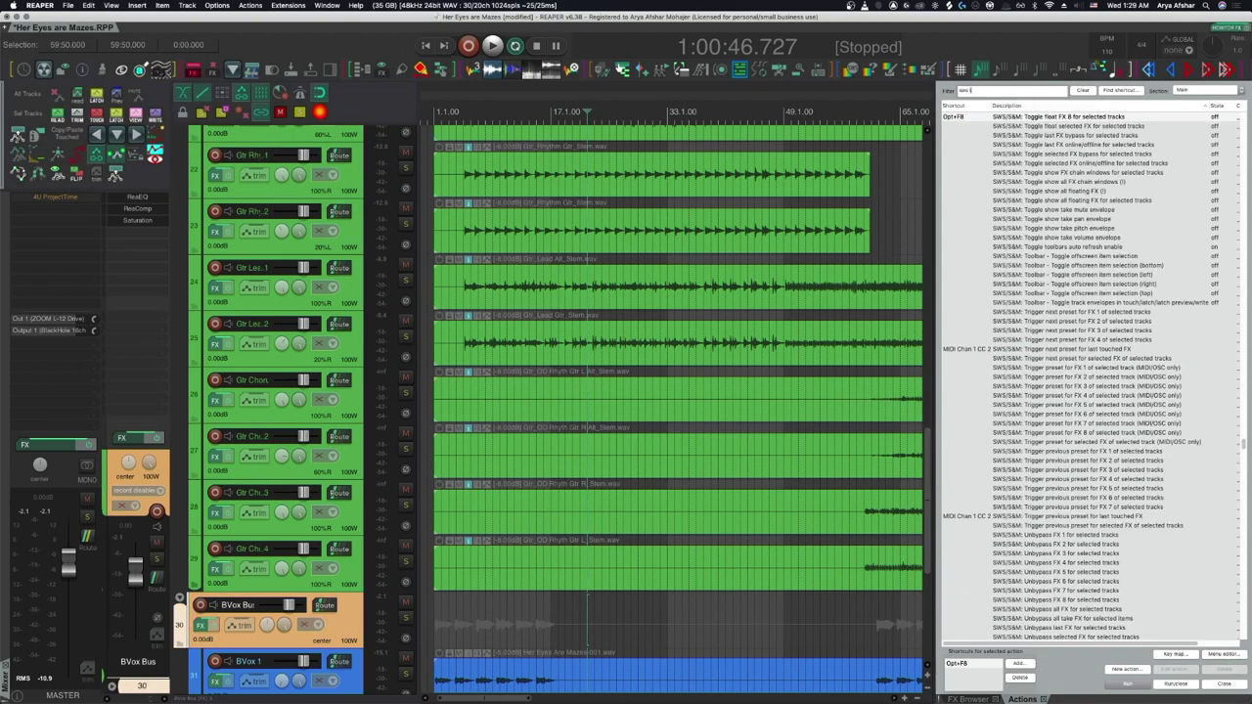
type("gle float")
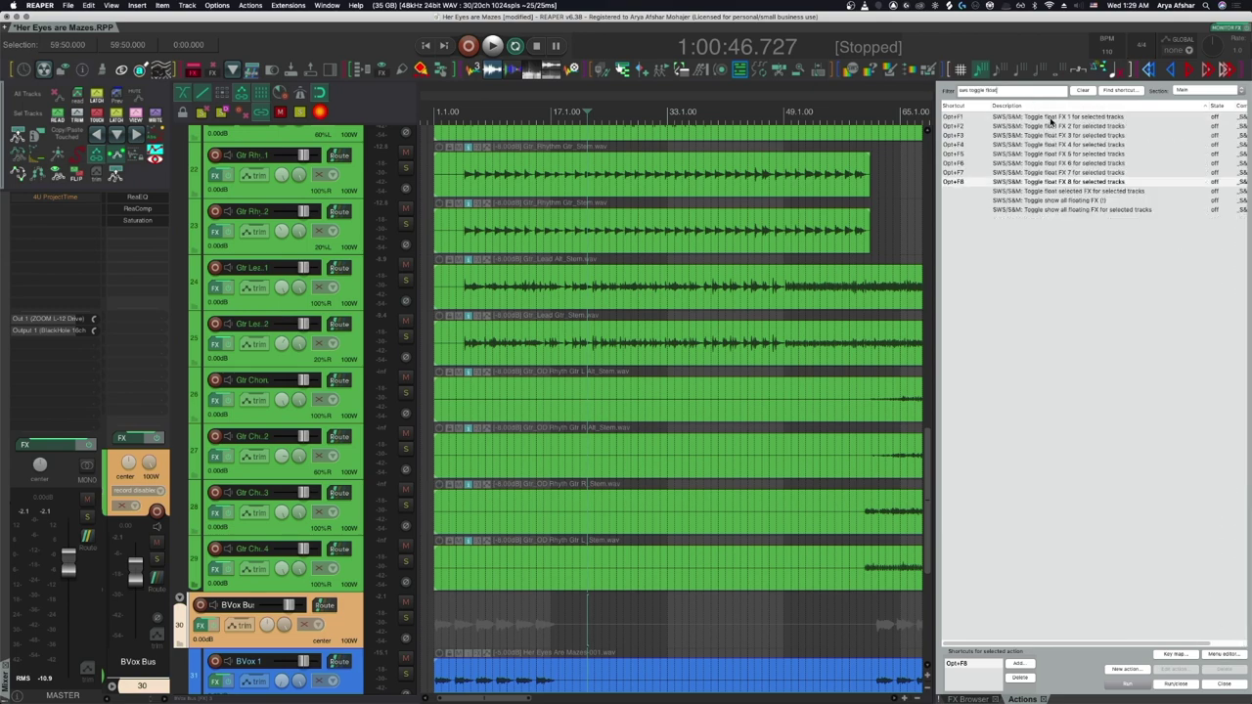
left_click(1052, 117)
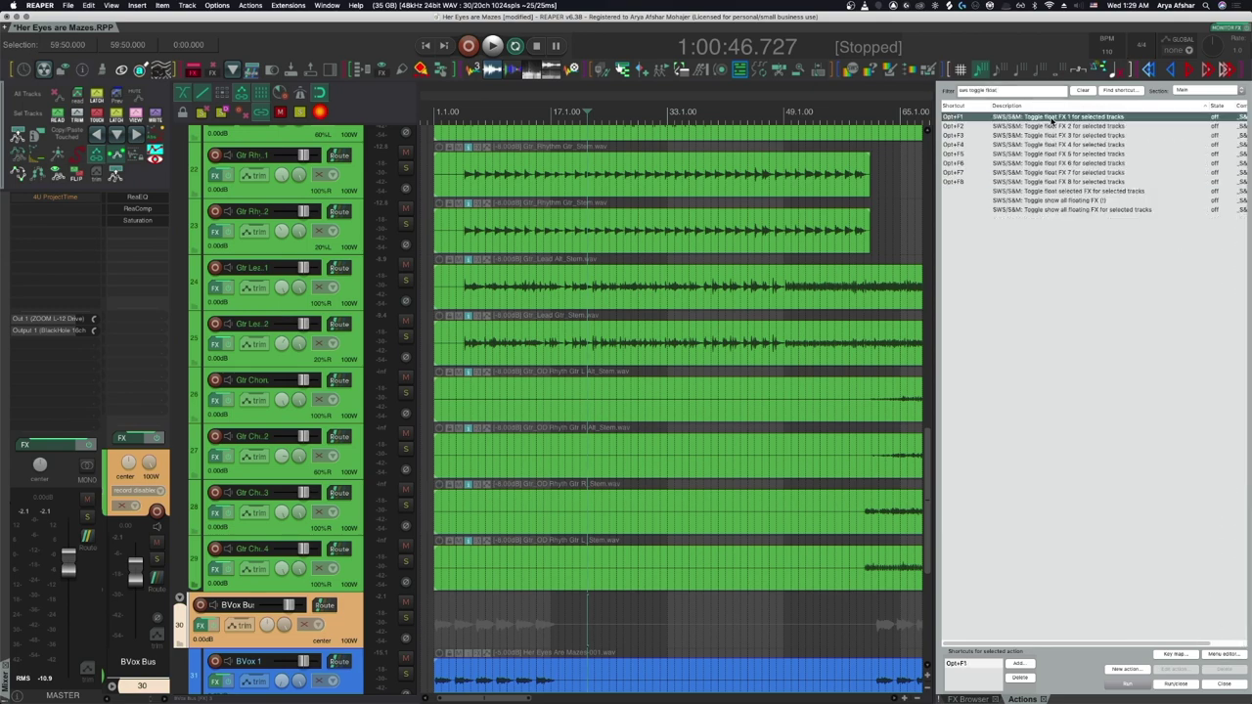
left_click(1060, 182, "shift")
left_click_drag(174, 255, 304, 254)
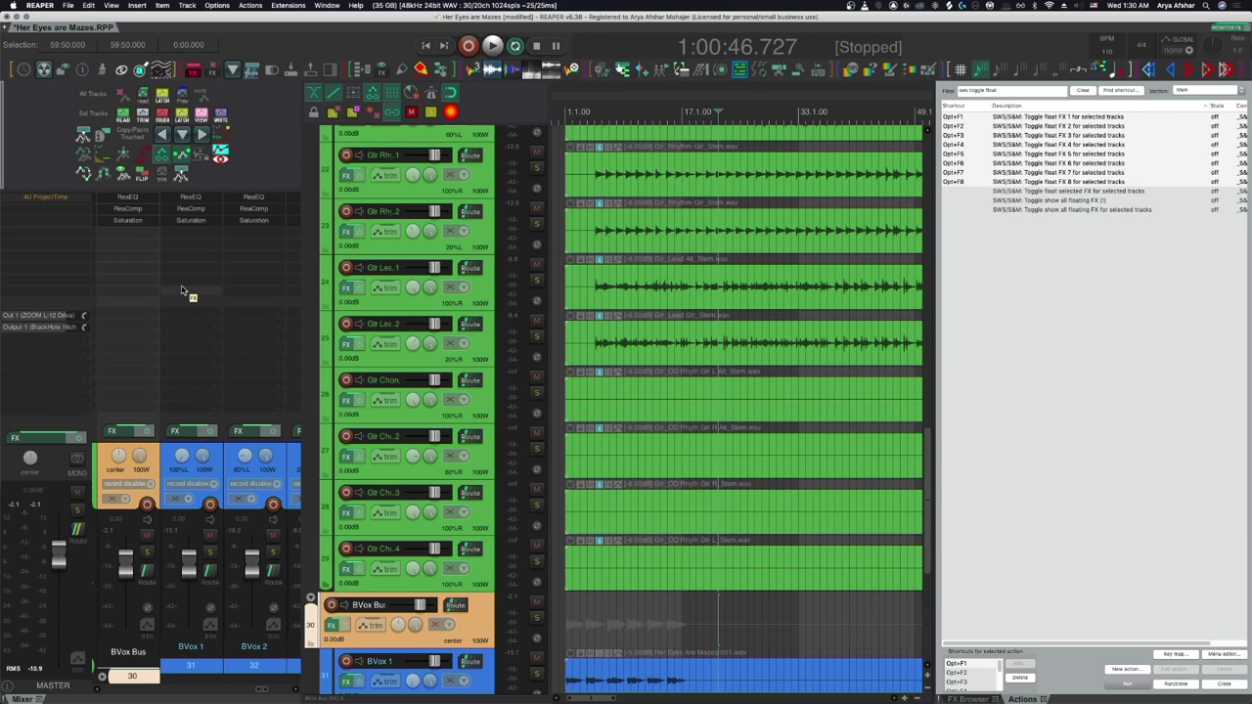
left_click(479, 300)
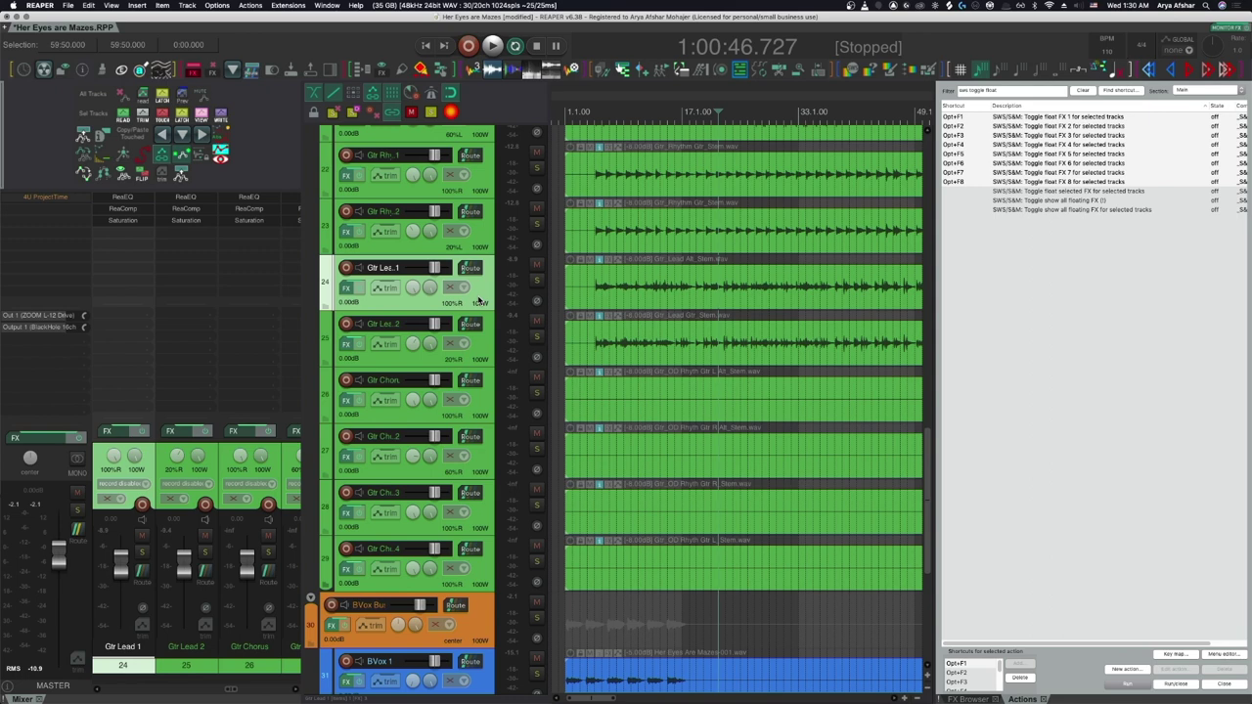
key("alt+F1")
key("alt+F2")
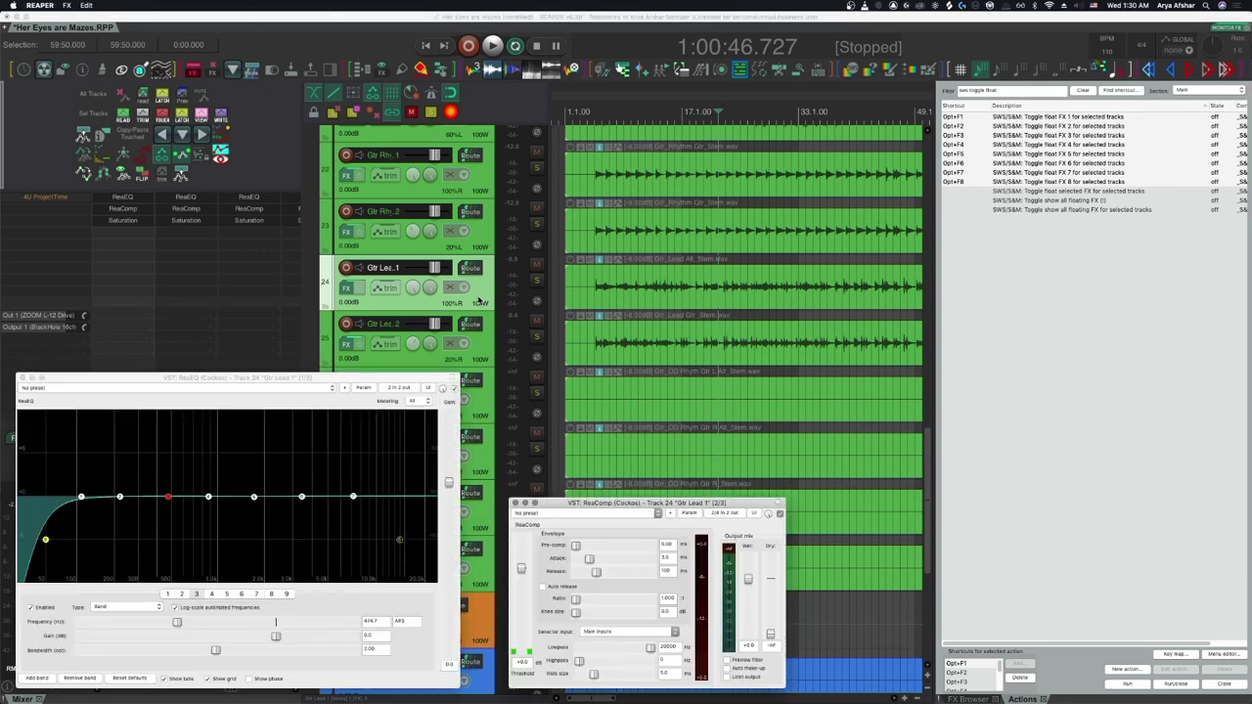
key("alt+F3")
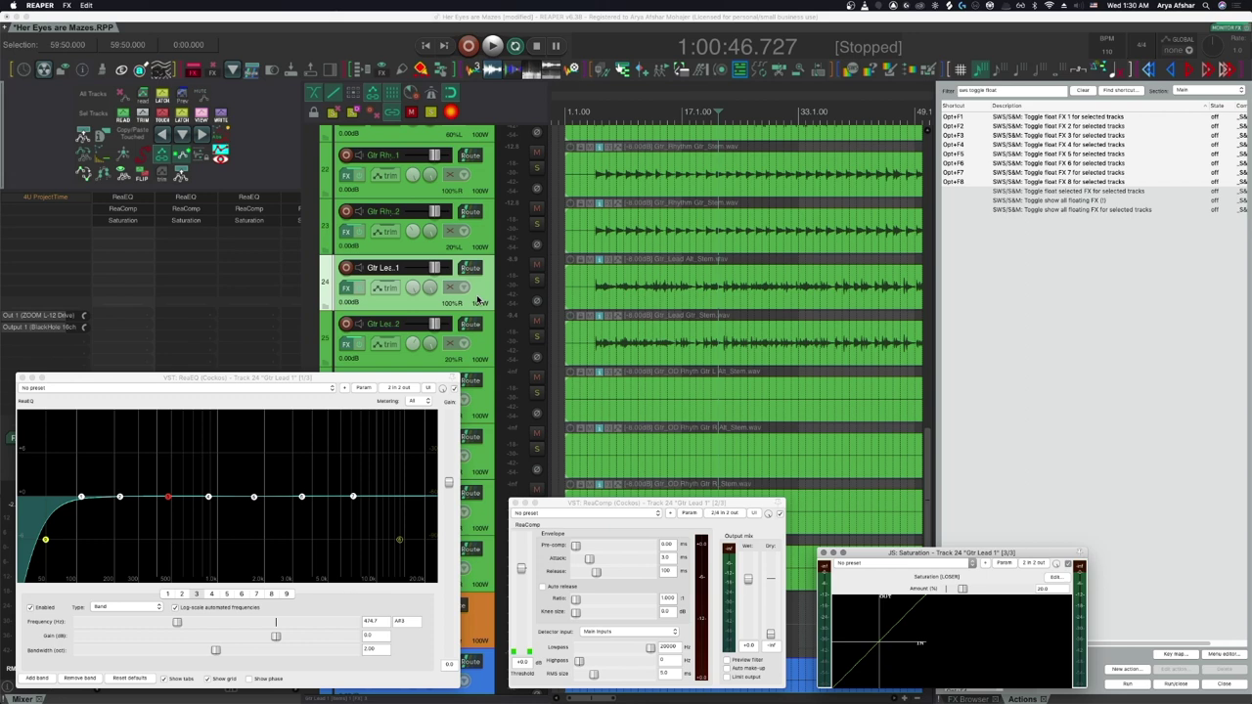
key("alt+F3")
key("alt+F2")
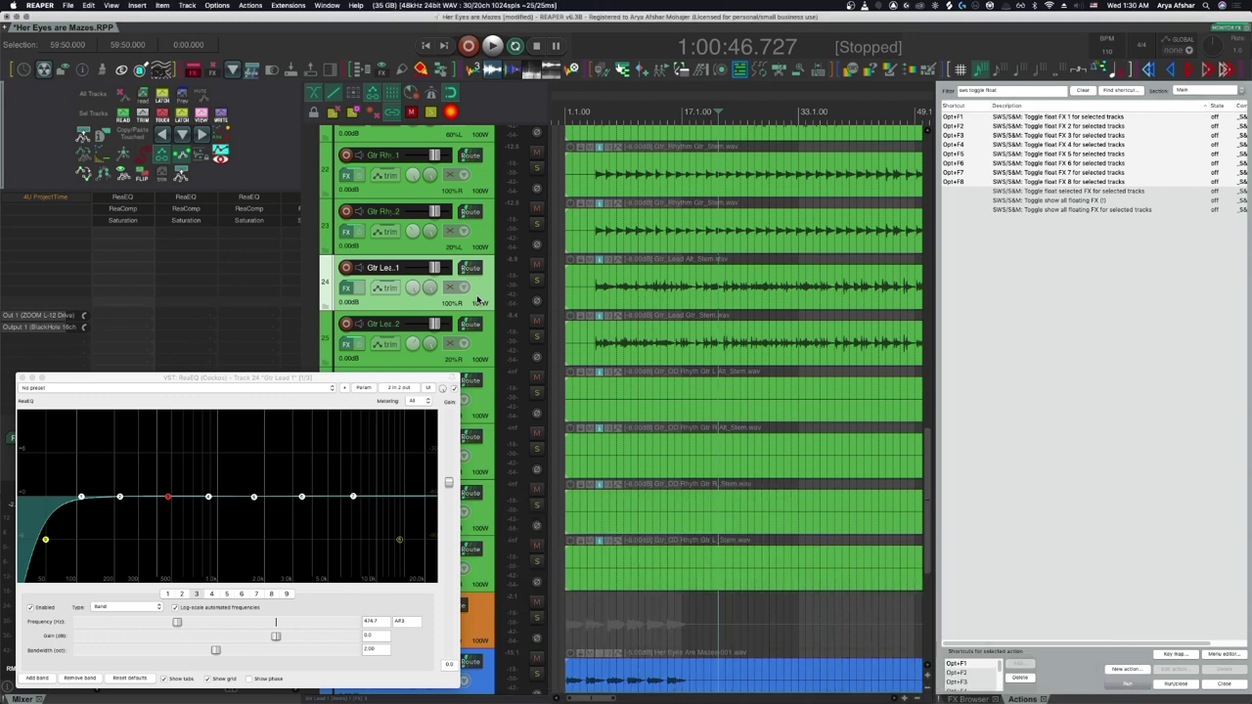
key("alt+F1")
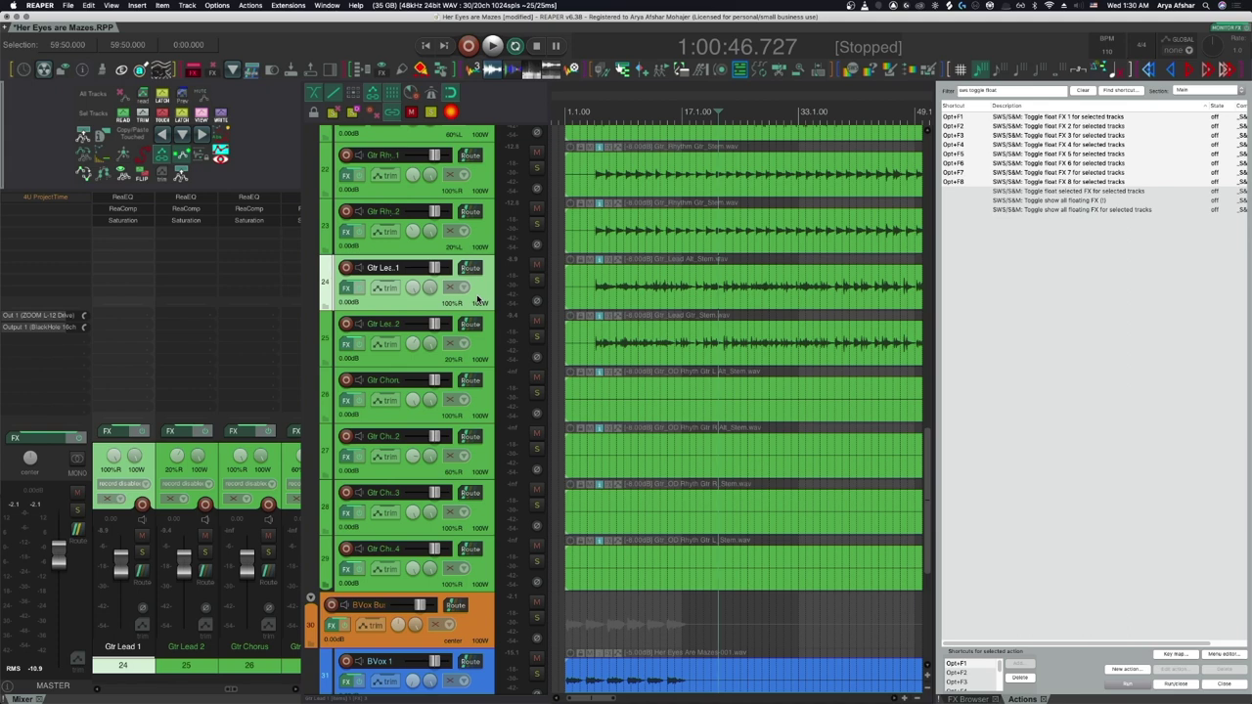
Float and then close ReaEQ on Gtr Lead 2 and Gtr Chorus tracks with Opt+F1
left_click(480, 411, "shift")
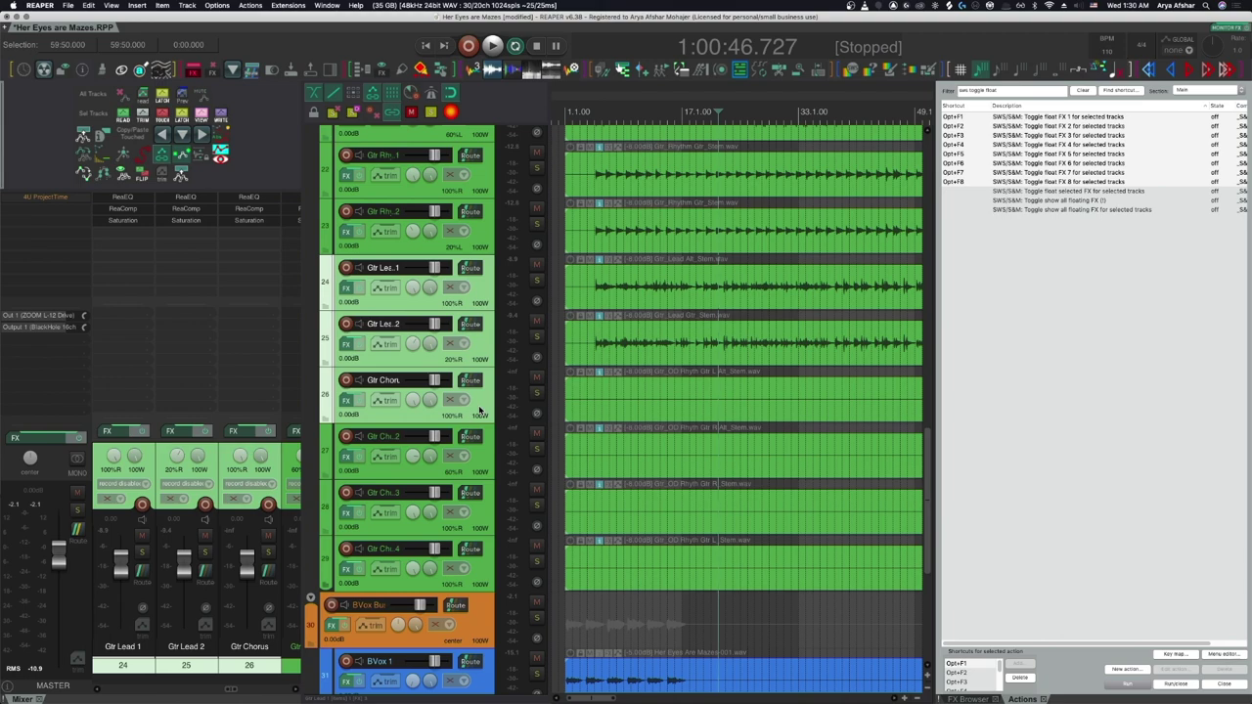
key("alt+F1")
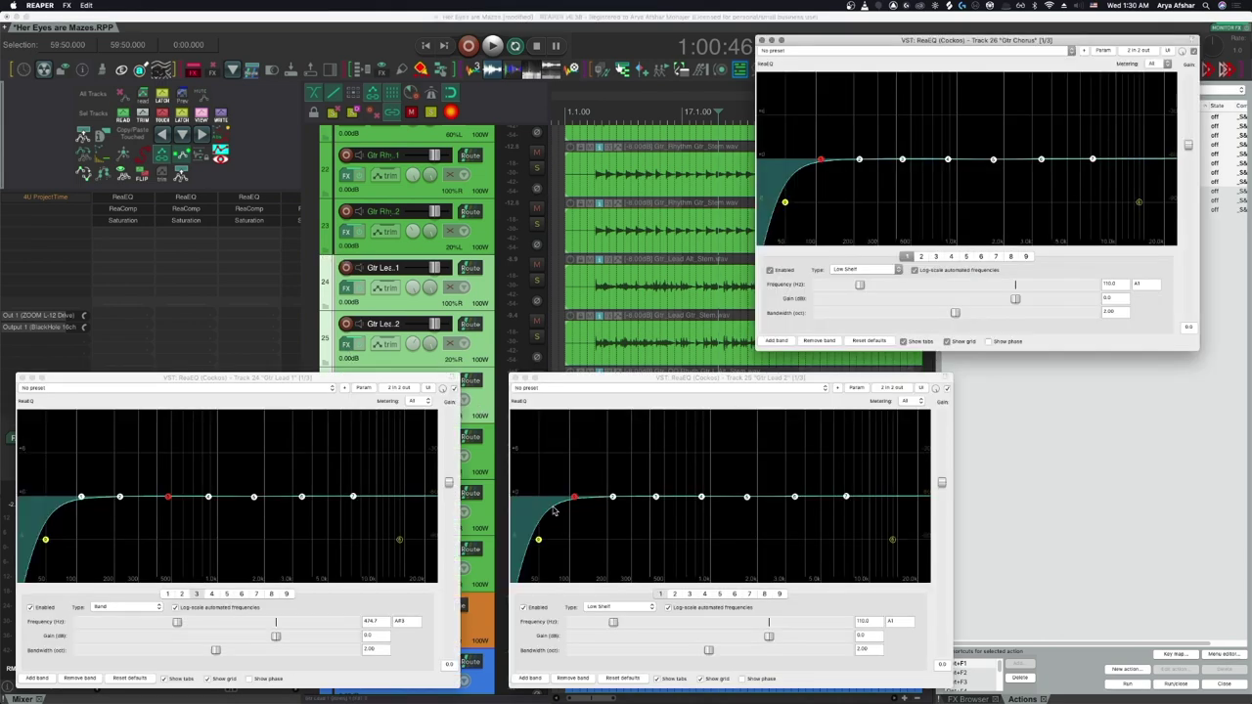
key("alt+F1")
Float and then close ReaComp on the four chorus guitar tracks with Opt+F2
left_click(492, 579)
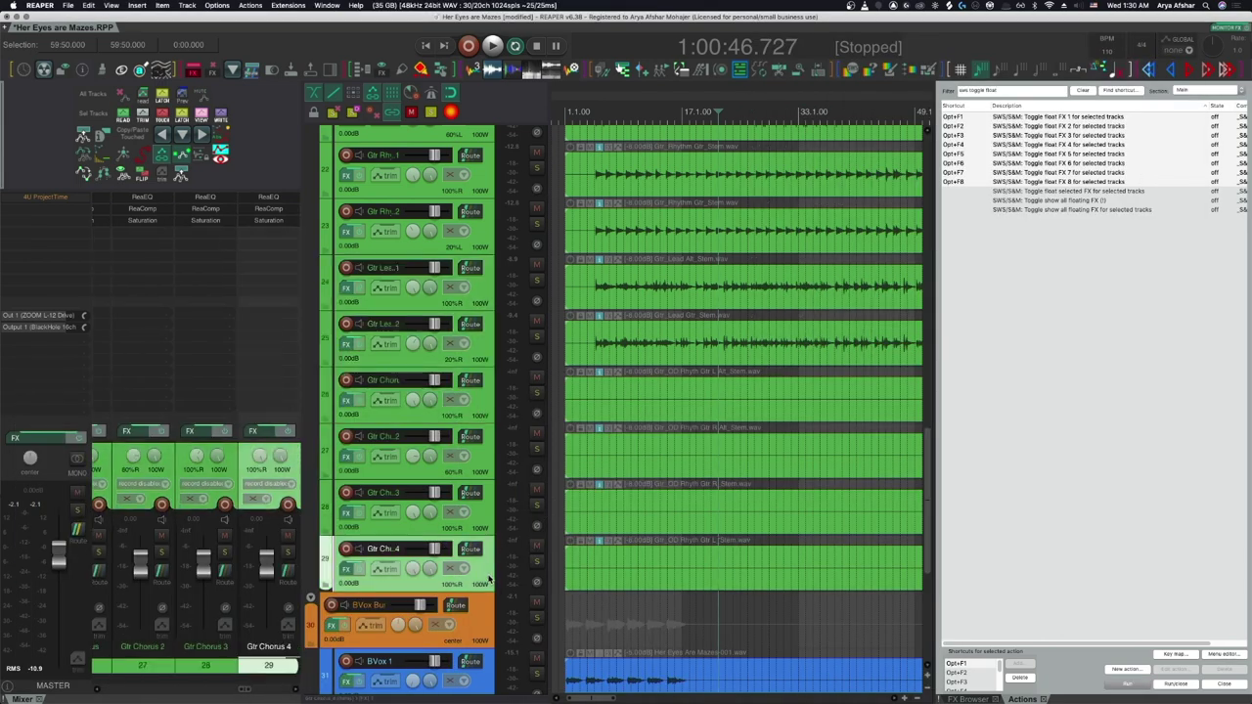
left_click(483, 406, "shift")
key("alt+F2")
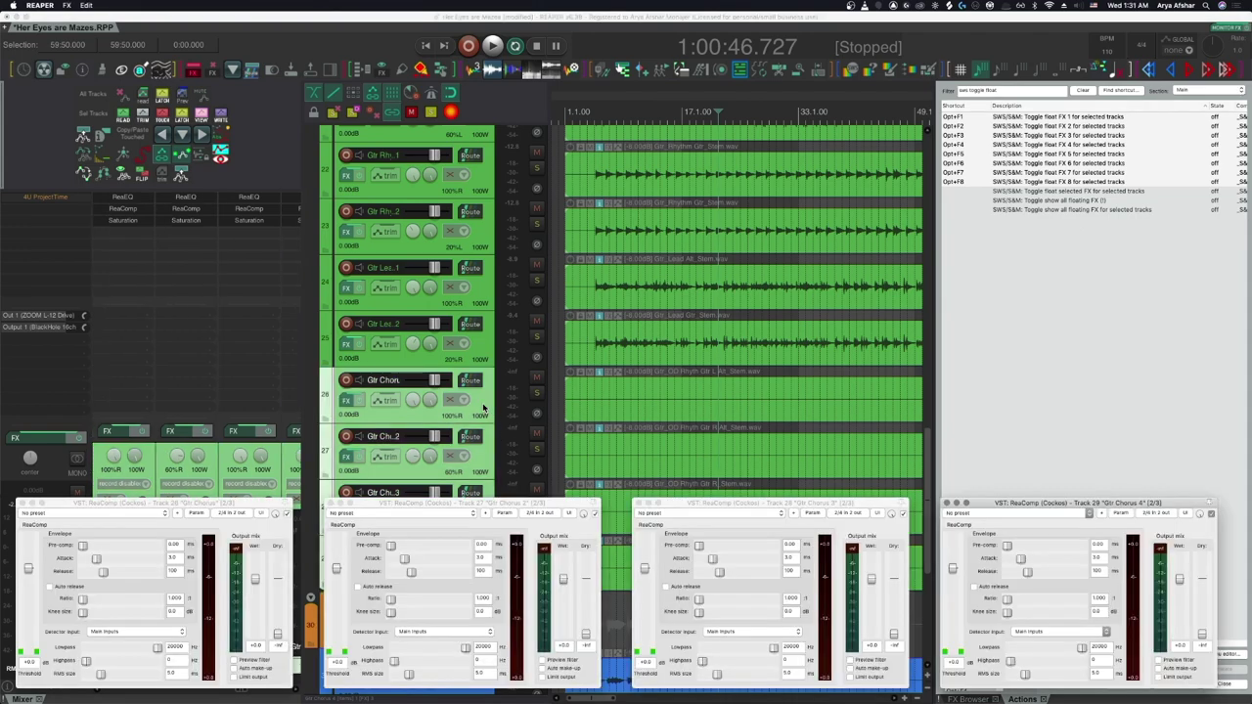
key("alt+F2")
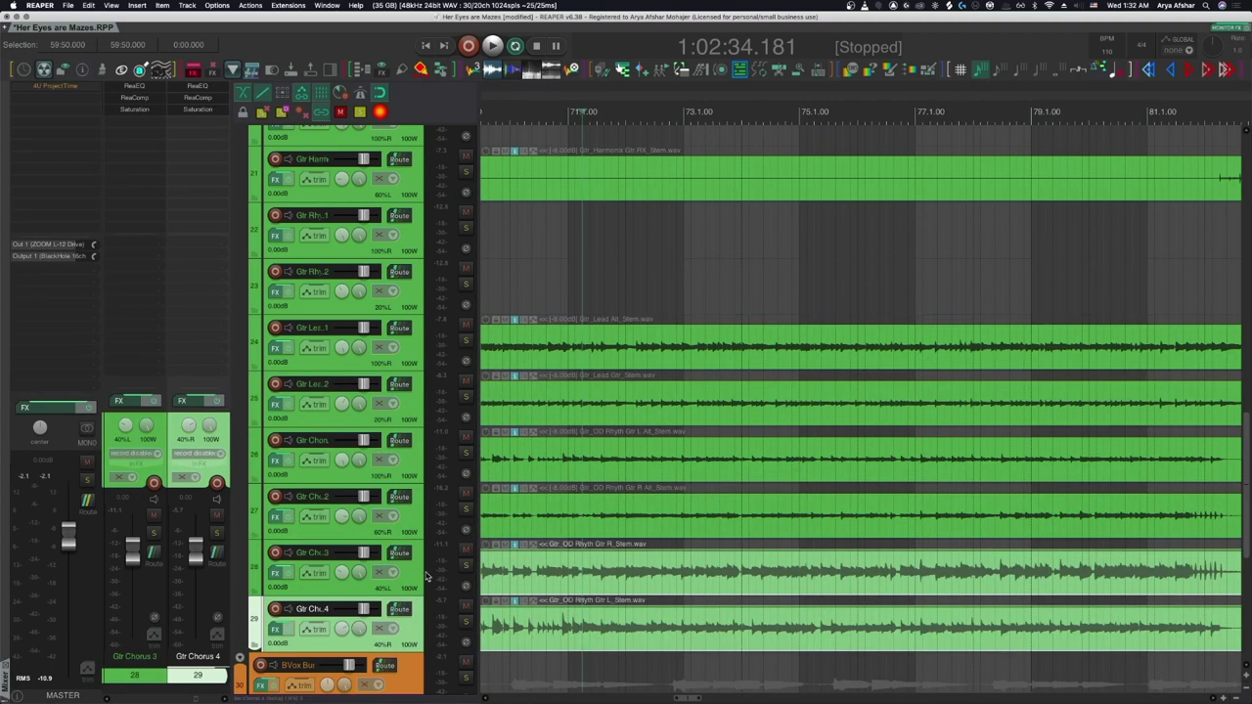
Solo Gtr Chorus 3 and 4 with F6, play them back, then stop
left_click(415, 580, "shift")
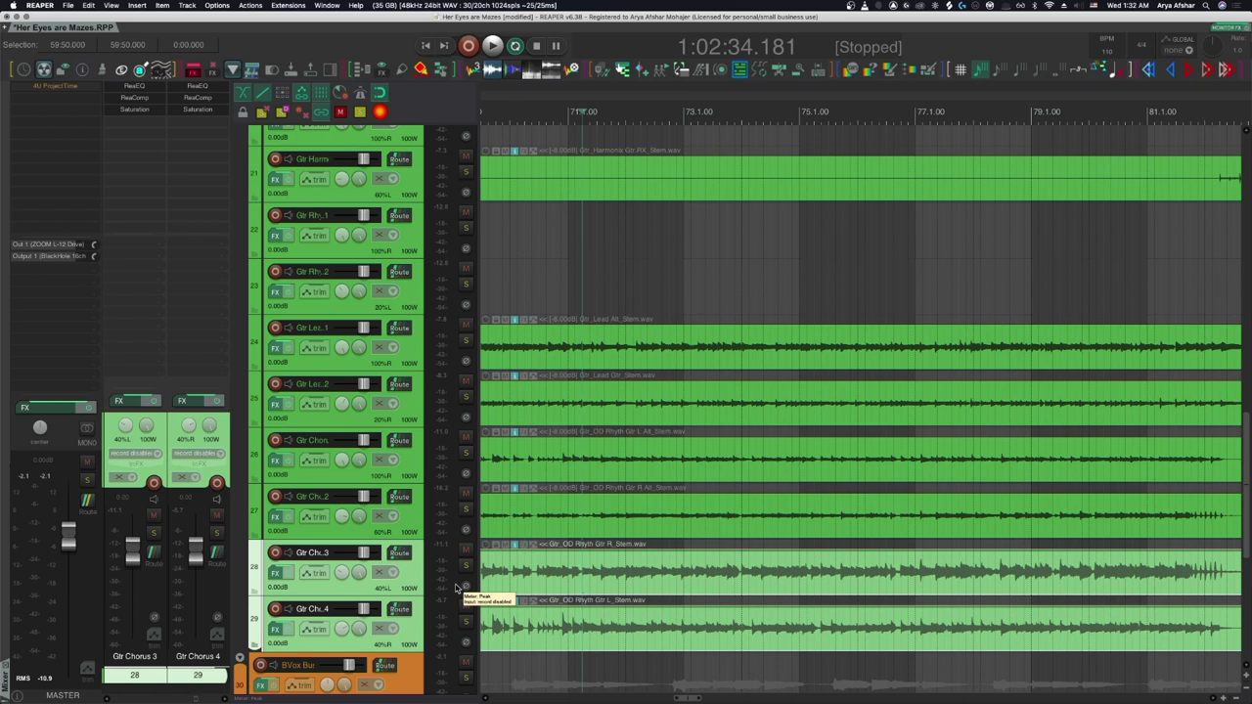
key("F6")
key("space")
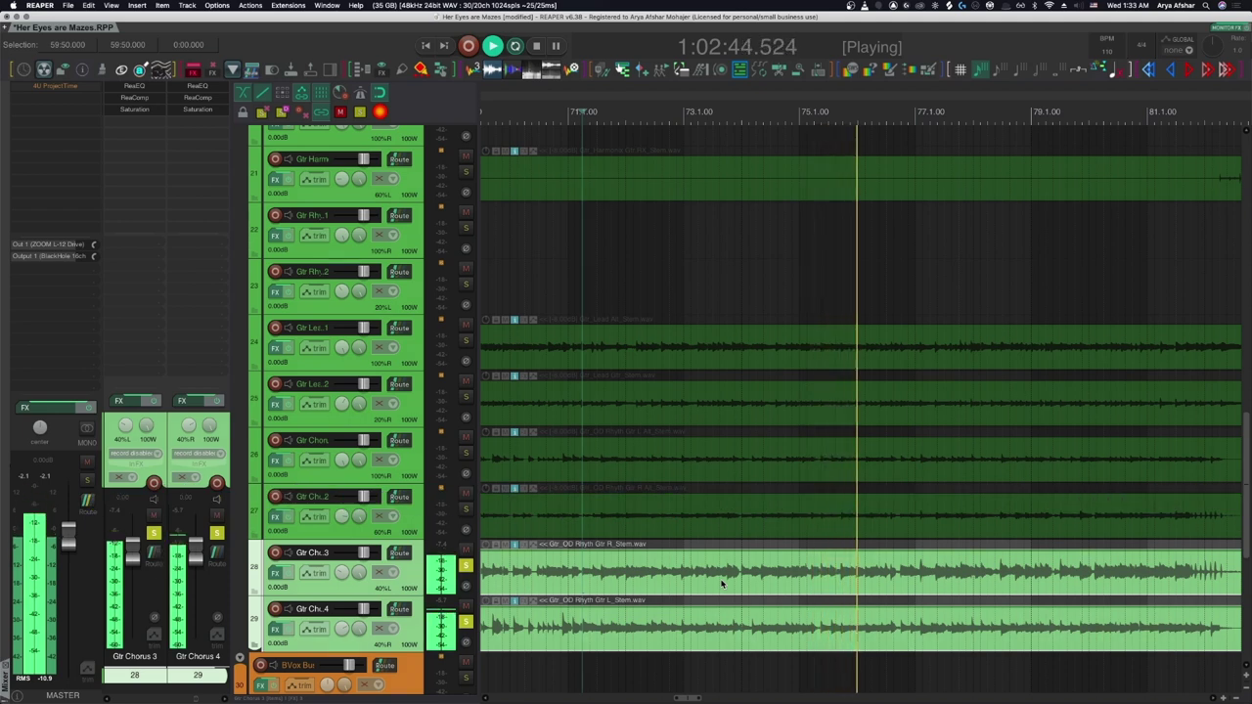
key("space")
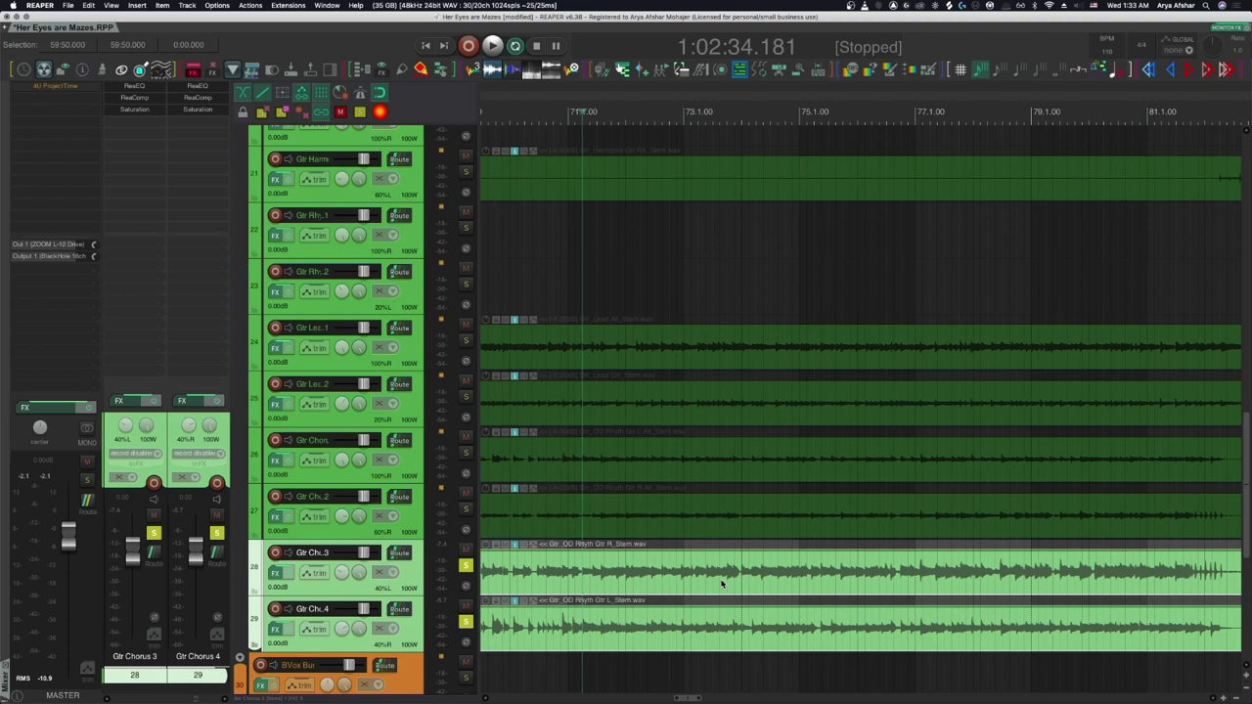
Float the Gtr Chorus 3 and 4 ReaEQs side by side and start playback
key("f")
left_click_drag(244, 370, 496, 216)
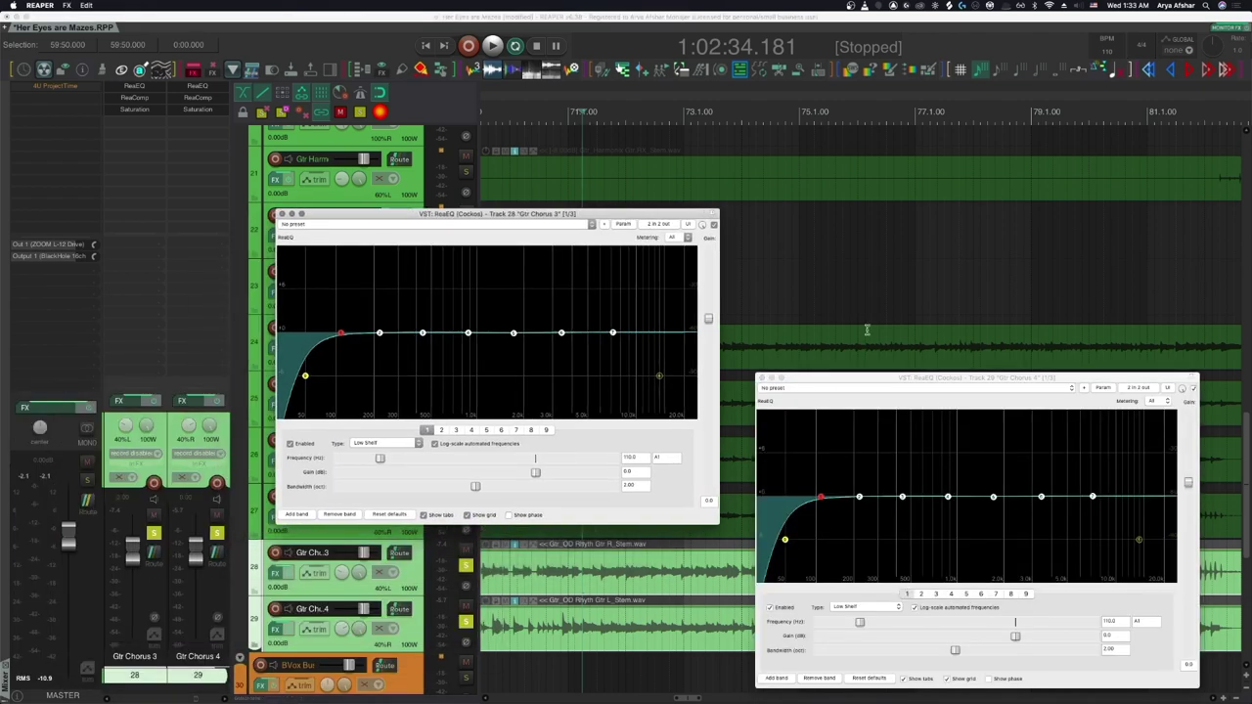
left_click_drag(872, 376, 838, 221)
key("space")
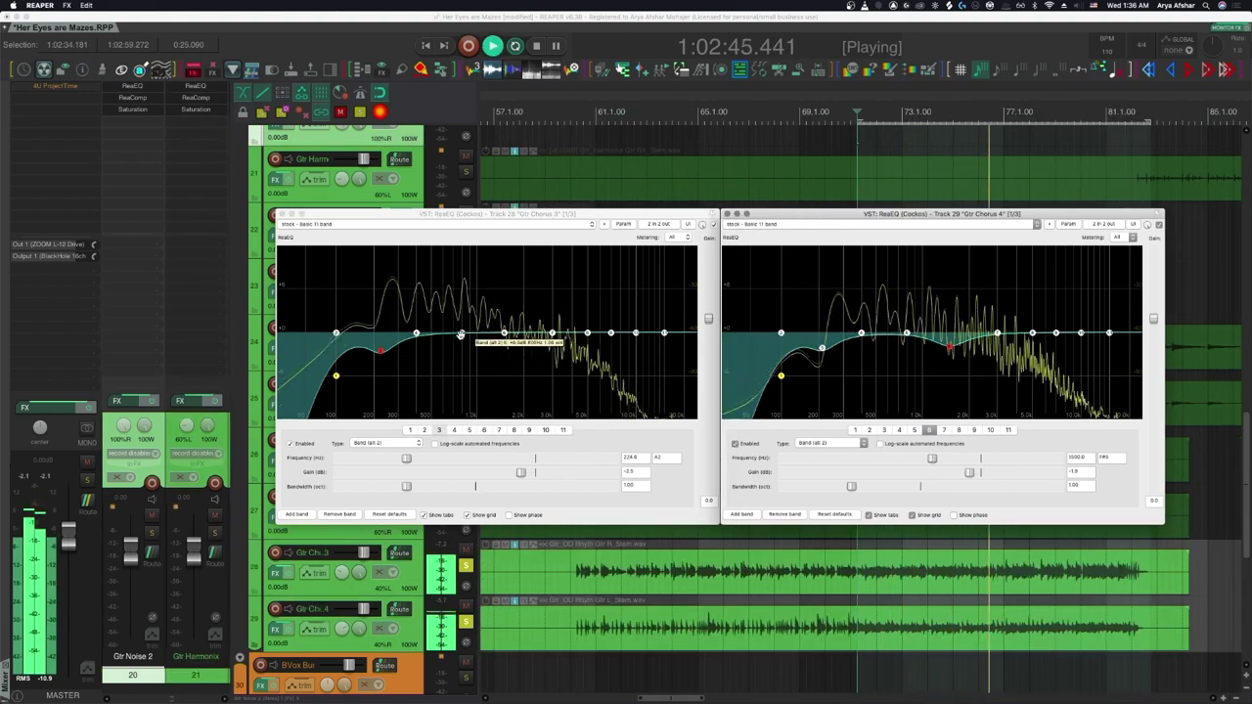
Cut complementary bands on both EQs, make band 11 a High Shelf, and un-bypass them
left_click_drag(460, 335, 457, 344)
left_click_drag(587, 334, 587, 344)
left_click_drag(636, 333, 633, 352)
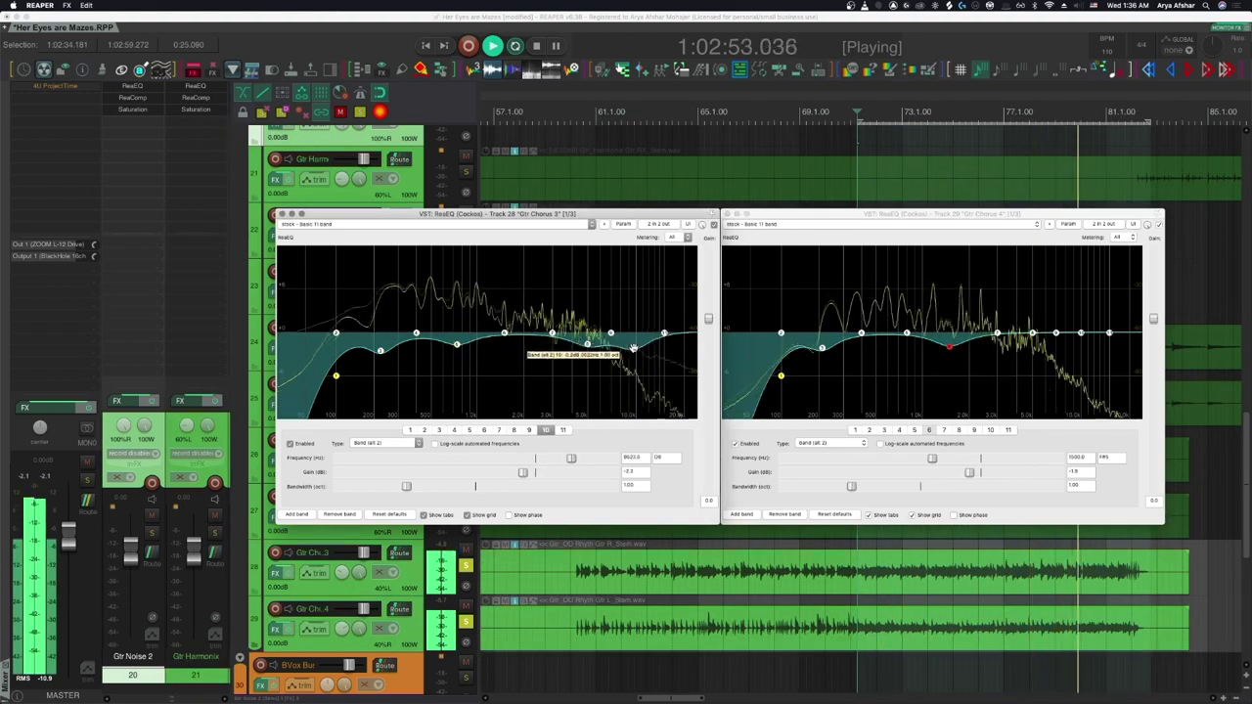
left_click_drag(1033, 333, 1029, 357)
left_click_drag(822, 347, 823, 353)
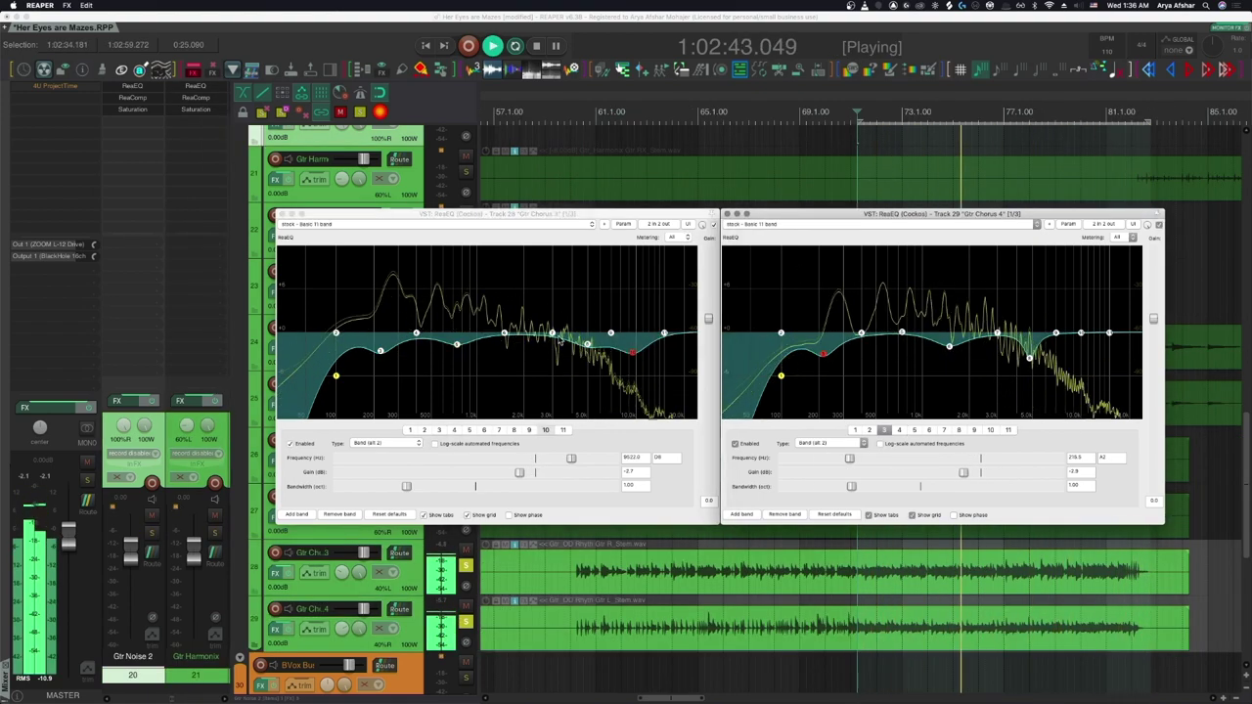
left_click_drag(1109, 333, 1110, 328)
left_click(865, 444)
left_click(811, 384)
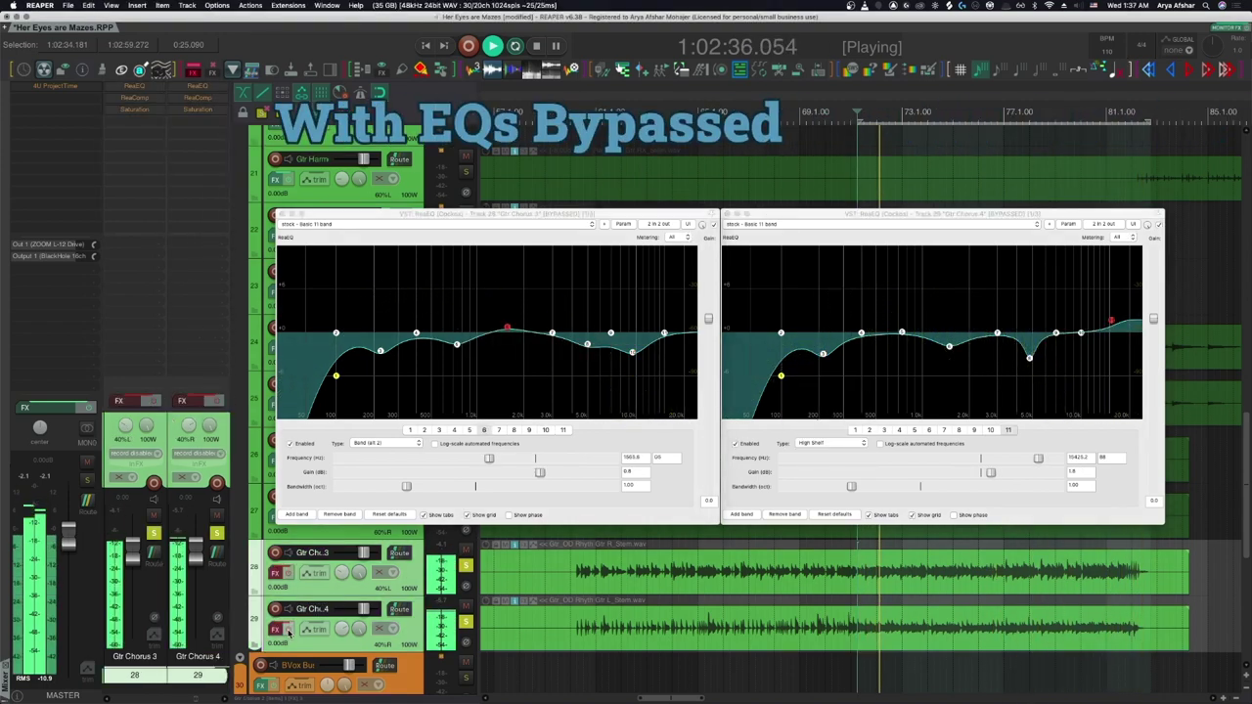
left_click(288, 631, "super")
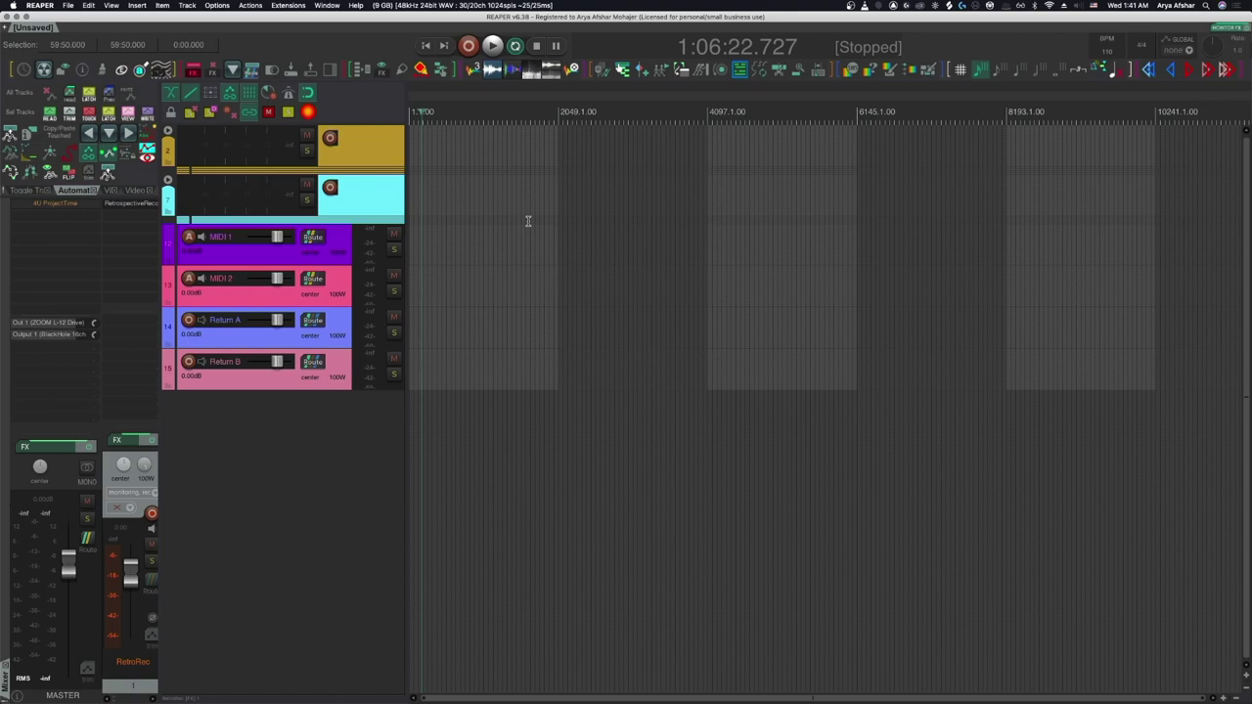
Arm tracks 2 and 7, record a short take onto both, then stop
left_click_drag(330, 138, 345, 207)
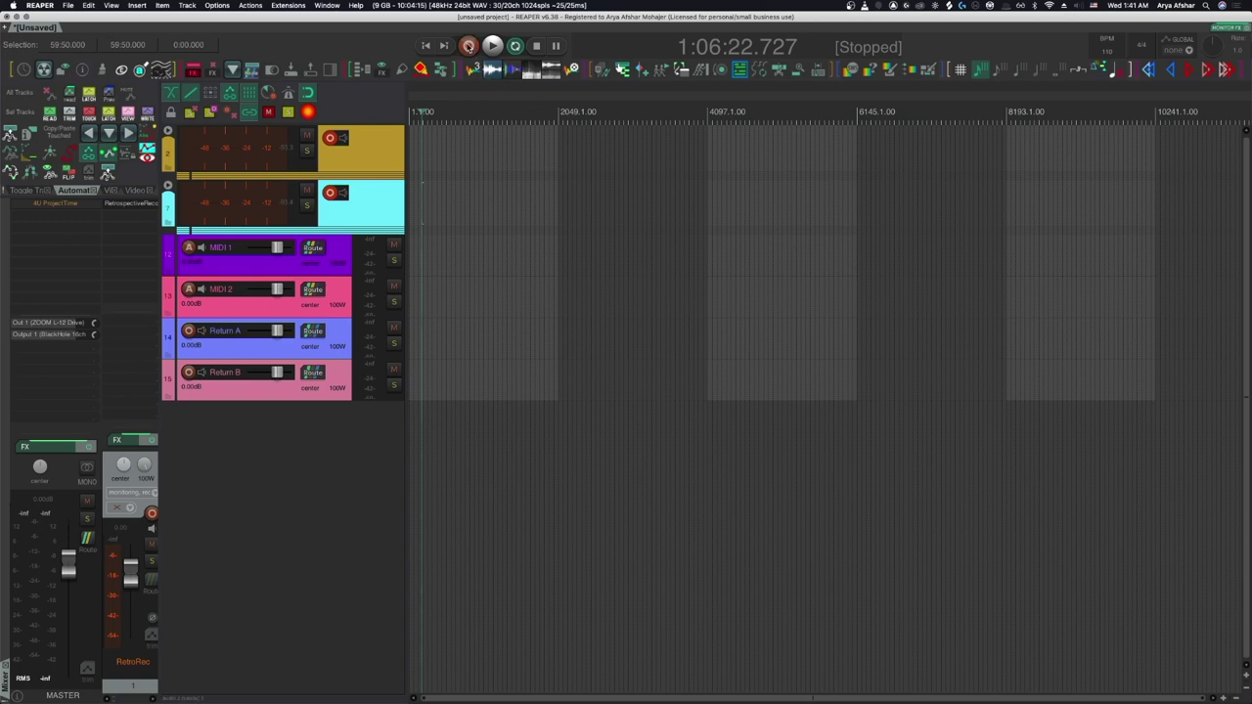
left_click(468, 45)
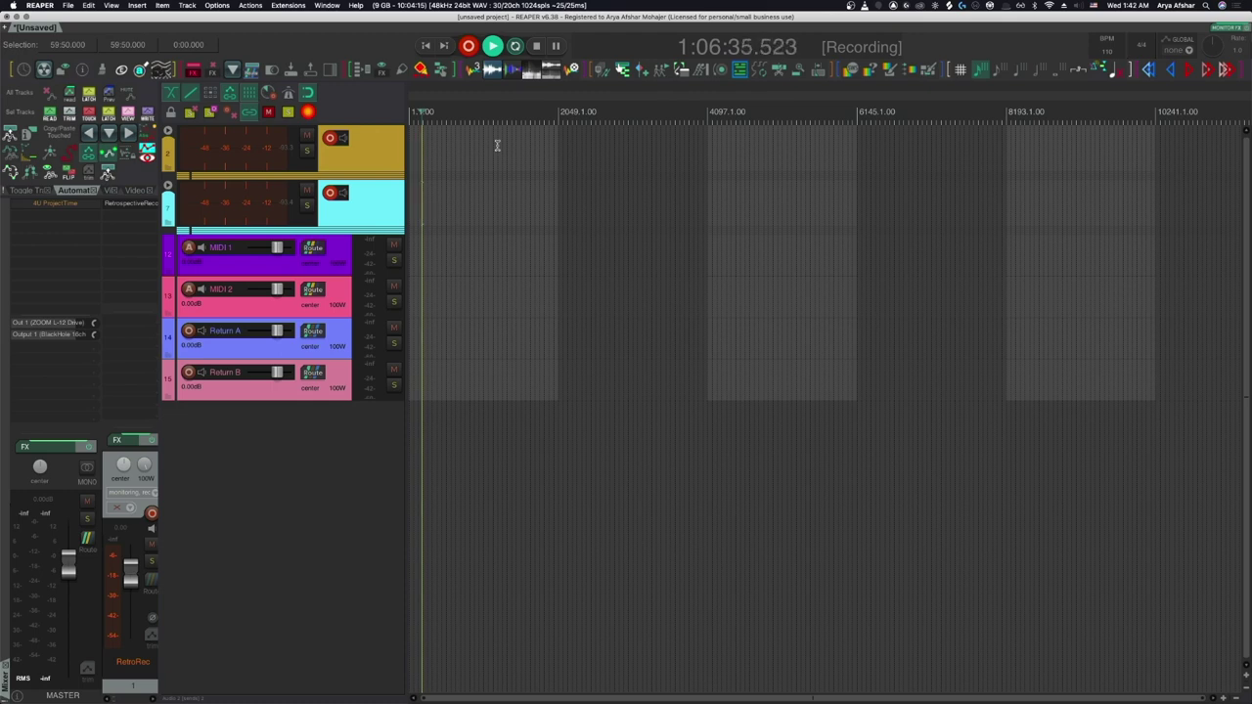
key("space")
scroll(417, 160, "up", 10)
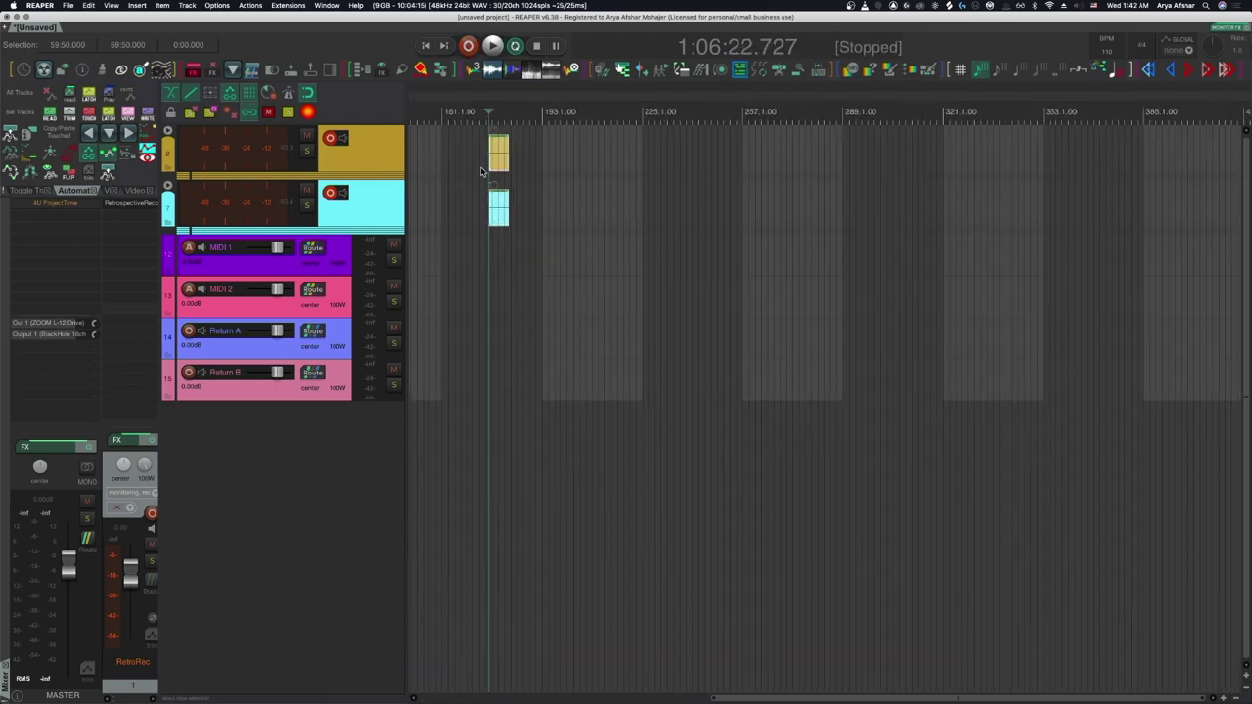
Filter the action list for 'toggle ruler red' and run SWS: Toggle ruler red while recording
key("question")
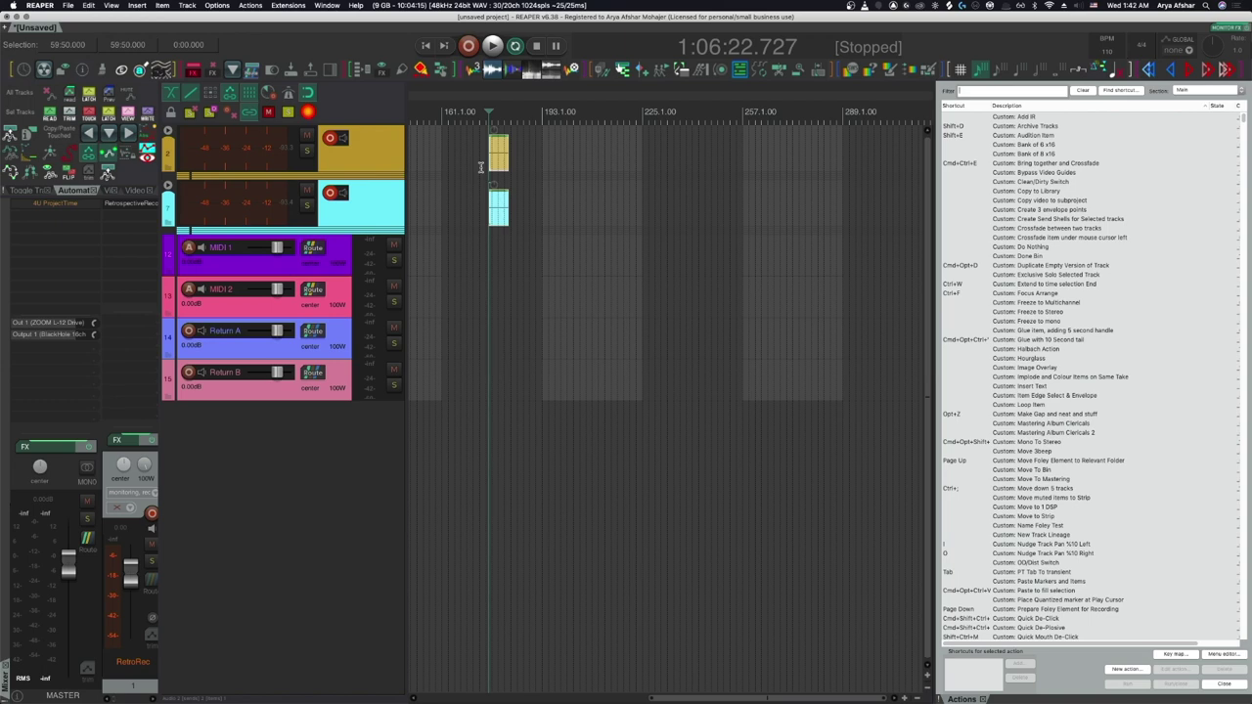
type("toggle ruler r")
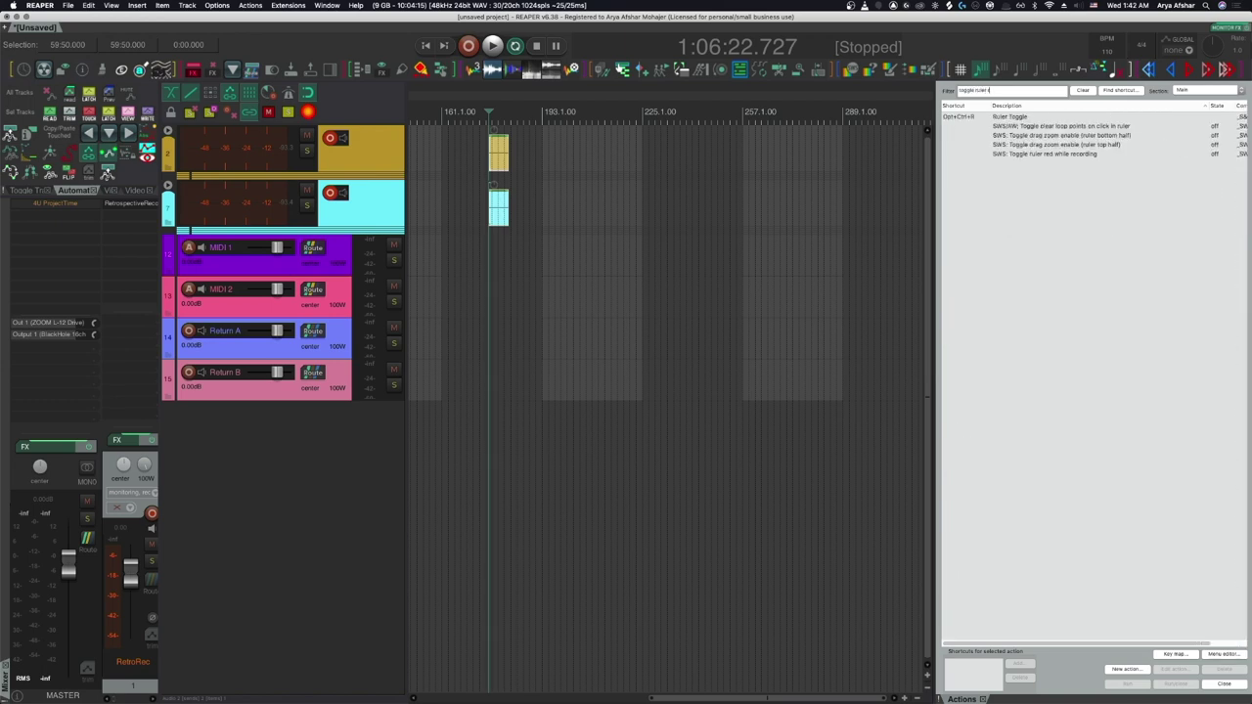
type("ed")
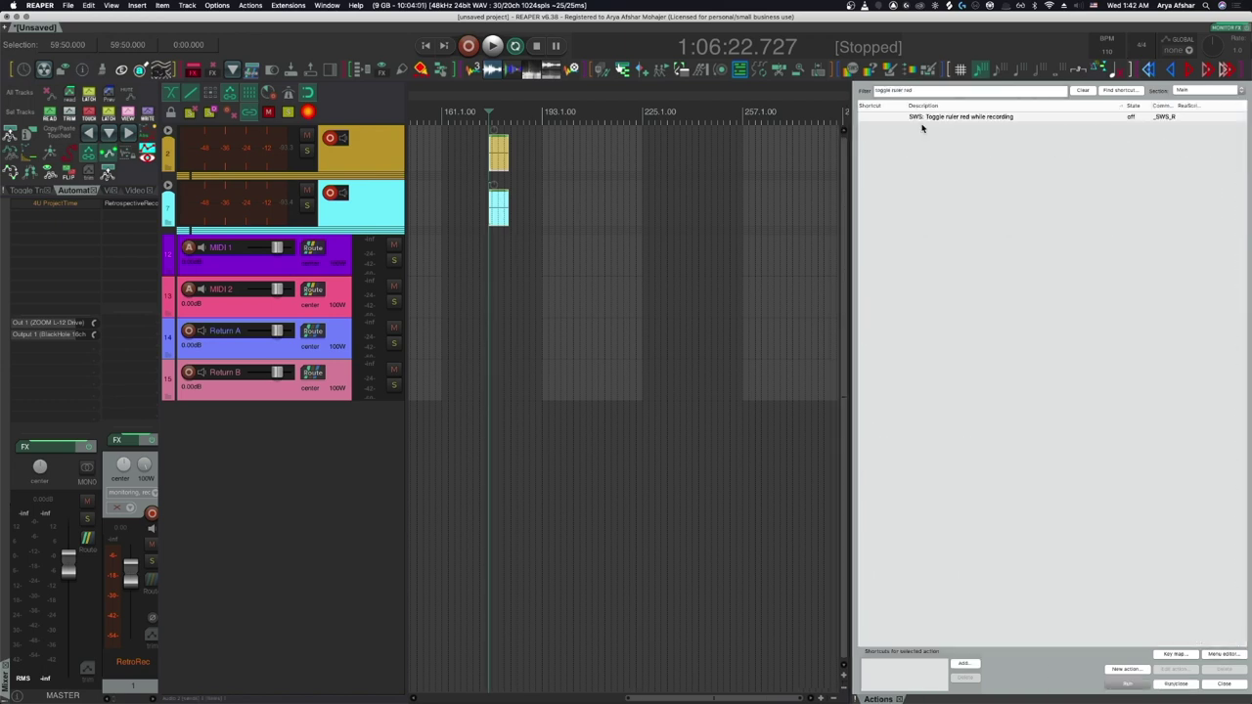
left_click(1133, 117)
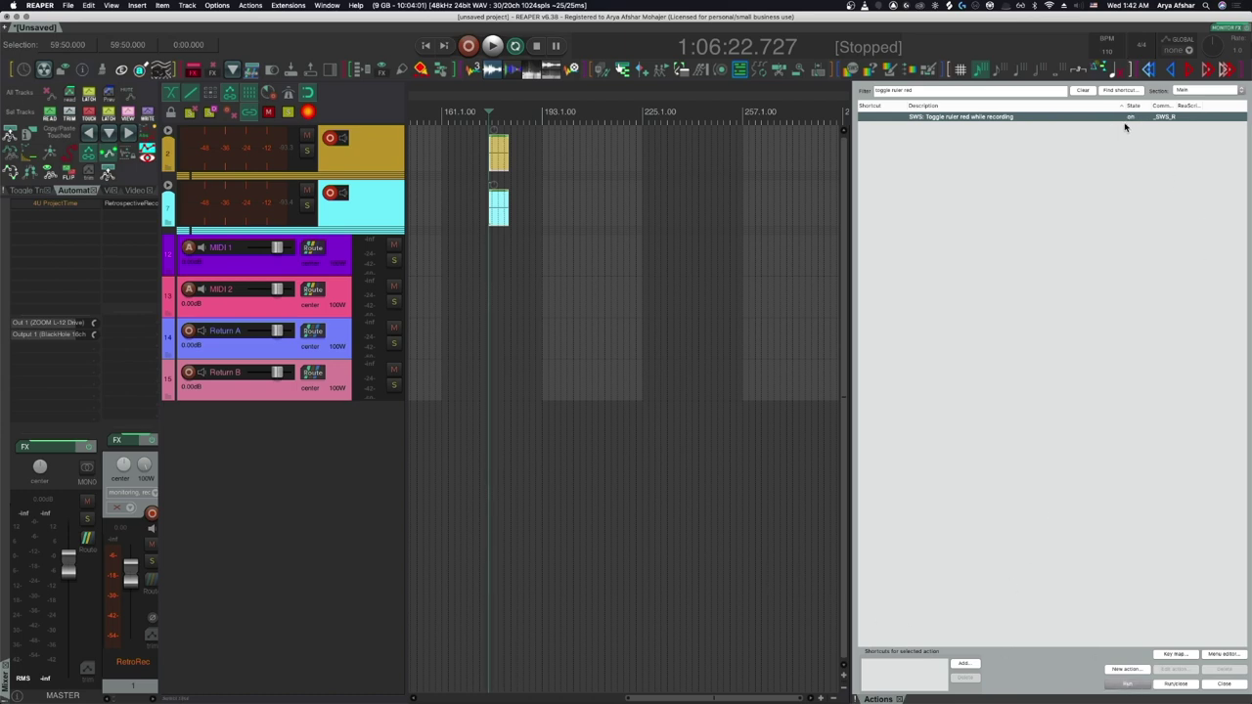
Record two takes on tracks 2 and 7 after the existing takes, watching the ruler turn red
left_click(525, 142)
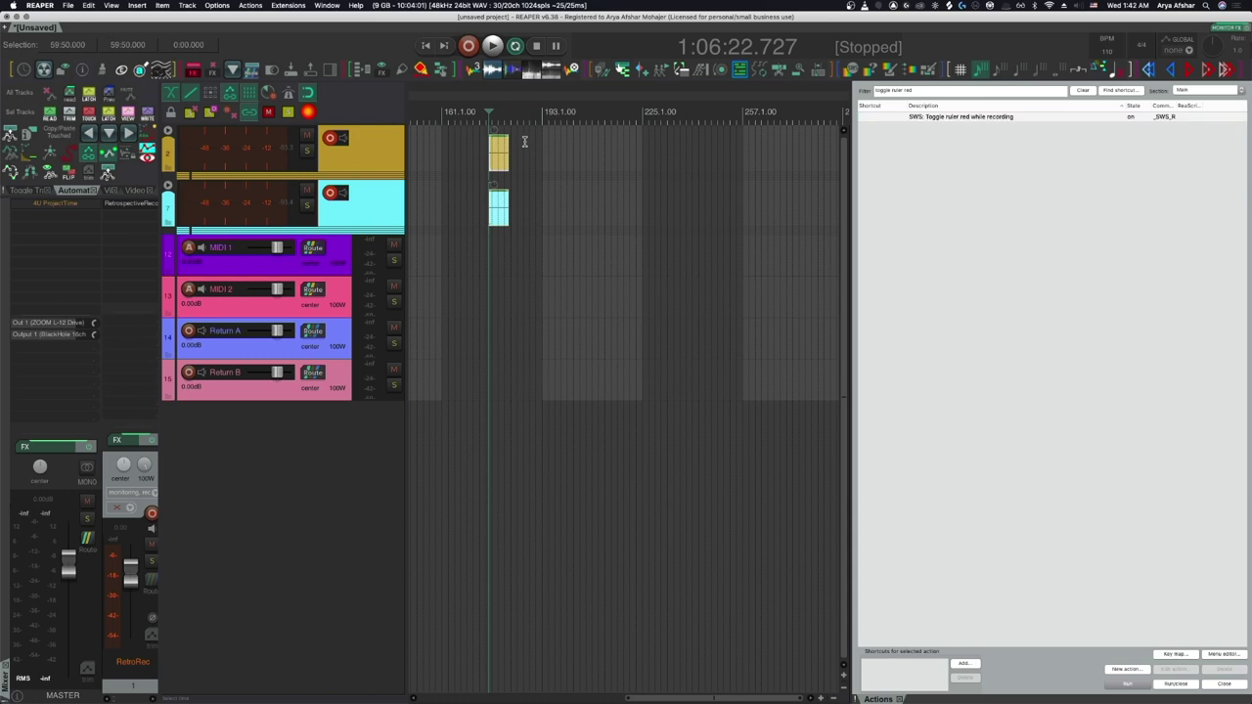
left_click(525, 142)
key("super+r")
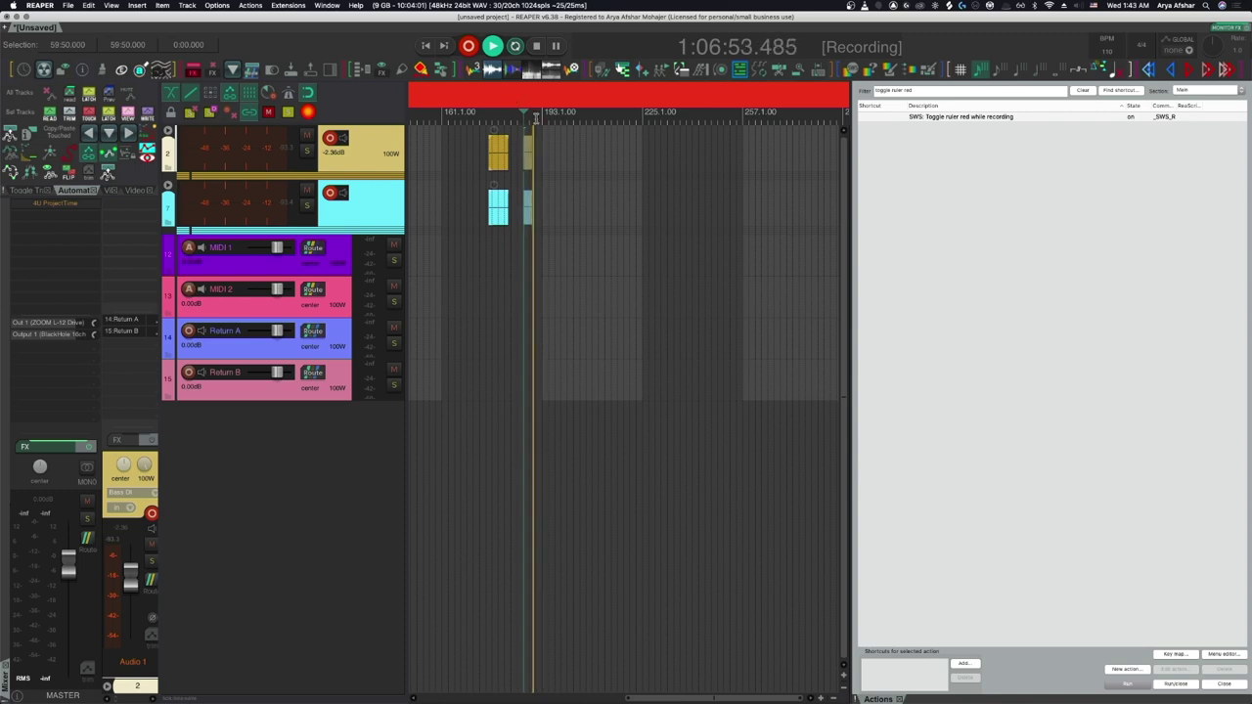
key("space")
left_click(553, 146)
key("super+r")
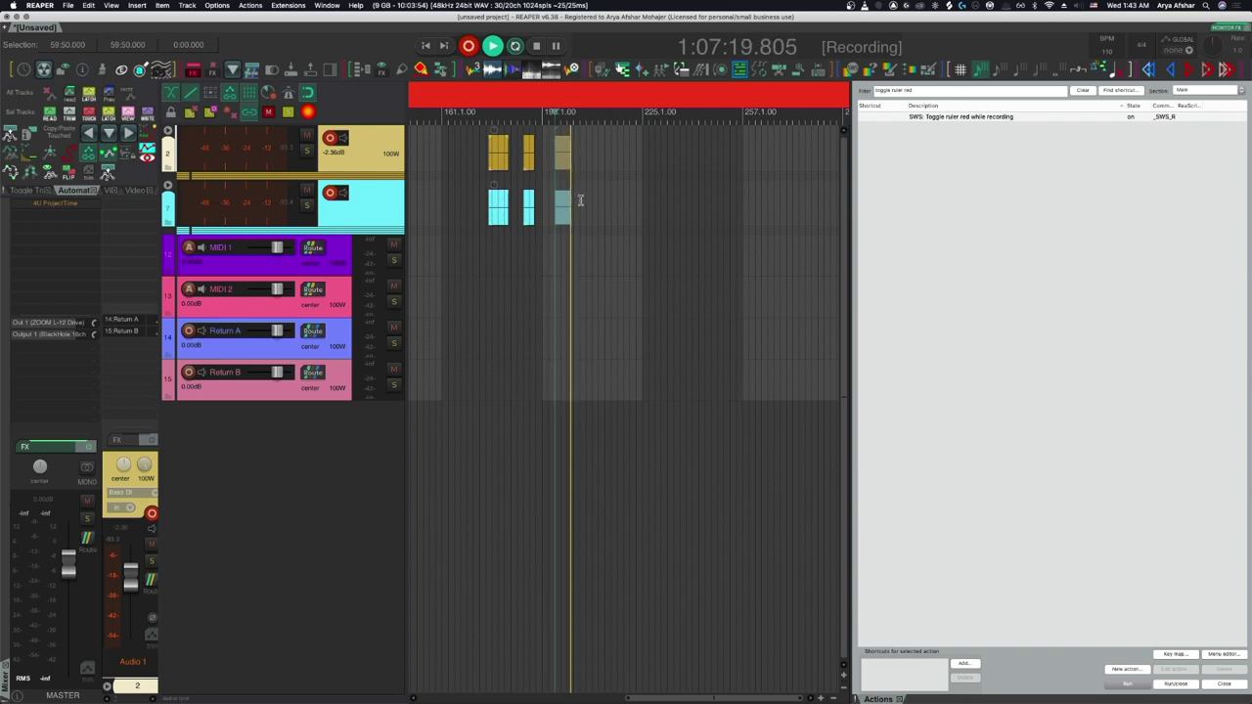
key("space")
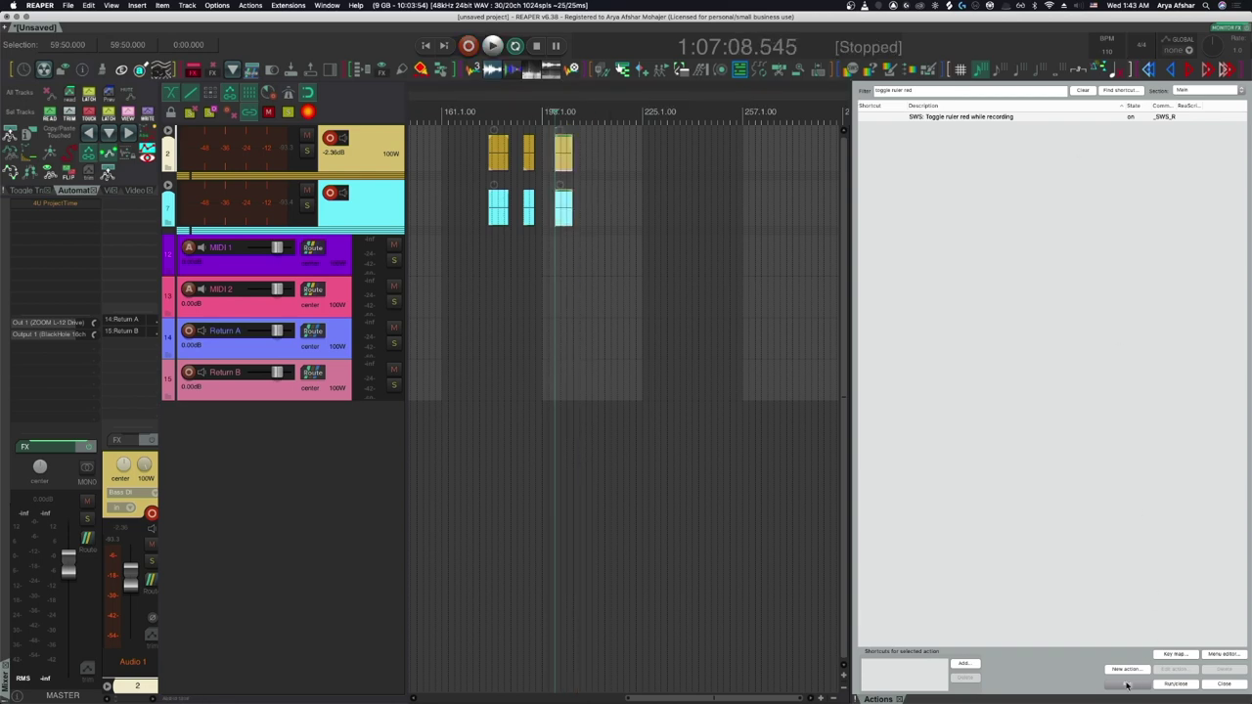
Turn the red-ruler-while-recording action off, record a take, then start recording again with it on
left_click(1127, 684)
left_click(587, 151)
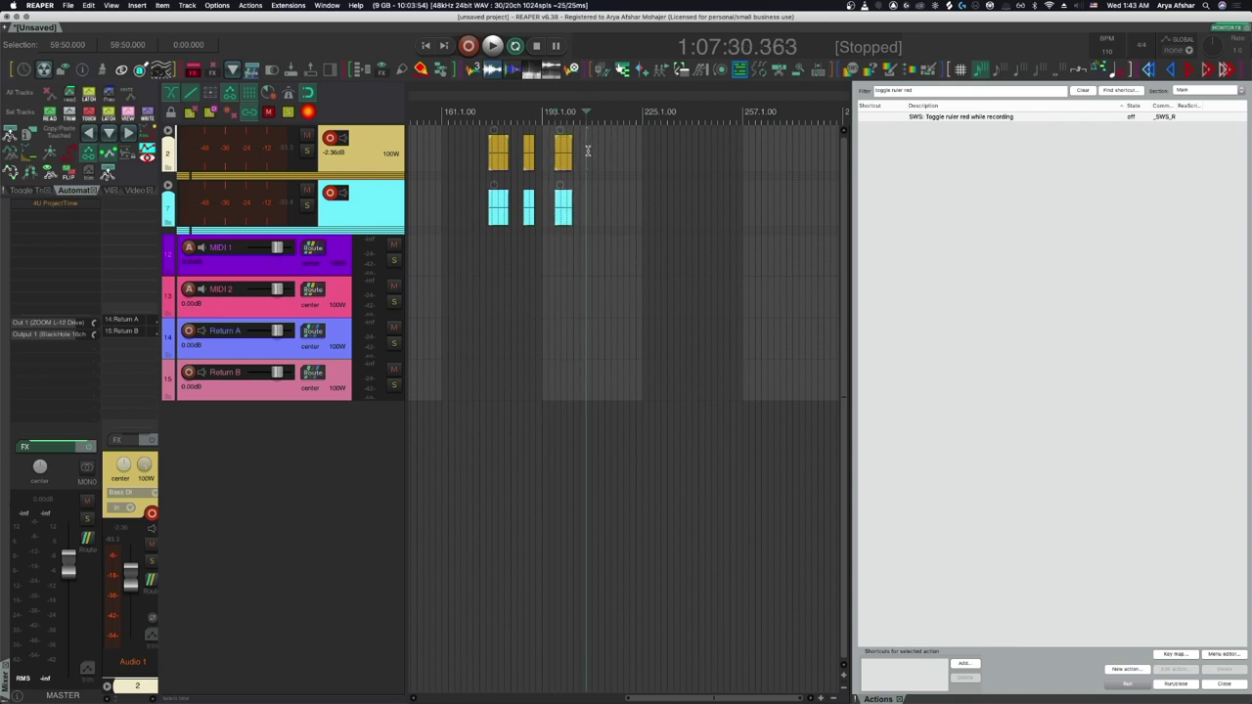
key("ctrl+r")
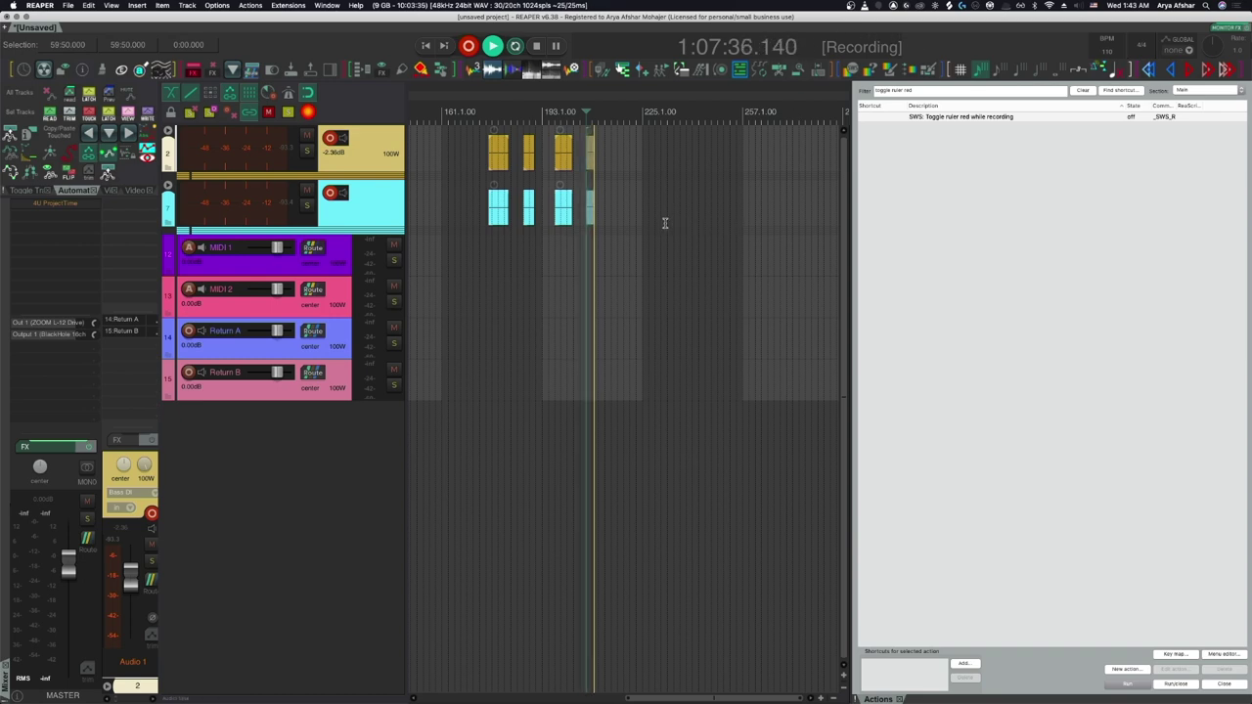
key("space")
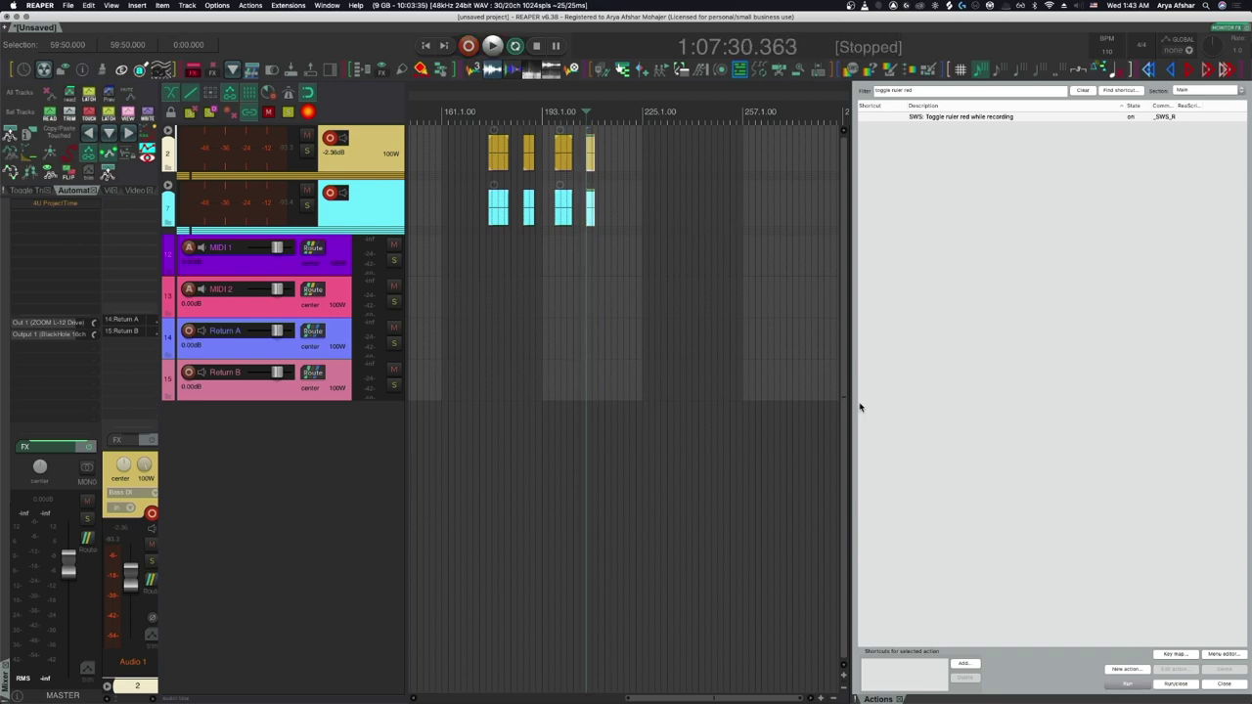
key("ctrl+r")
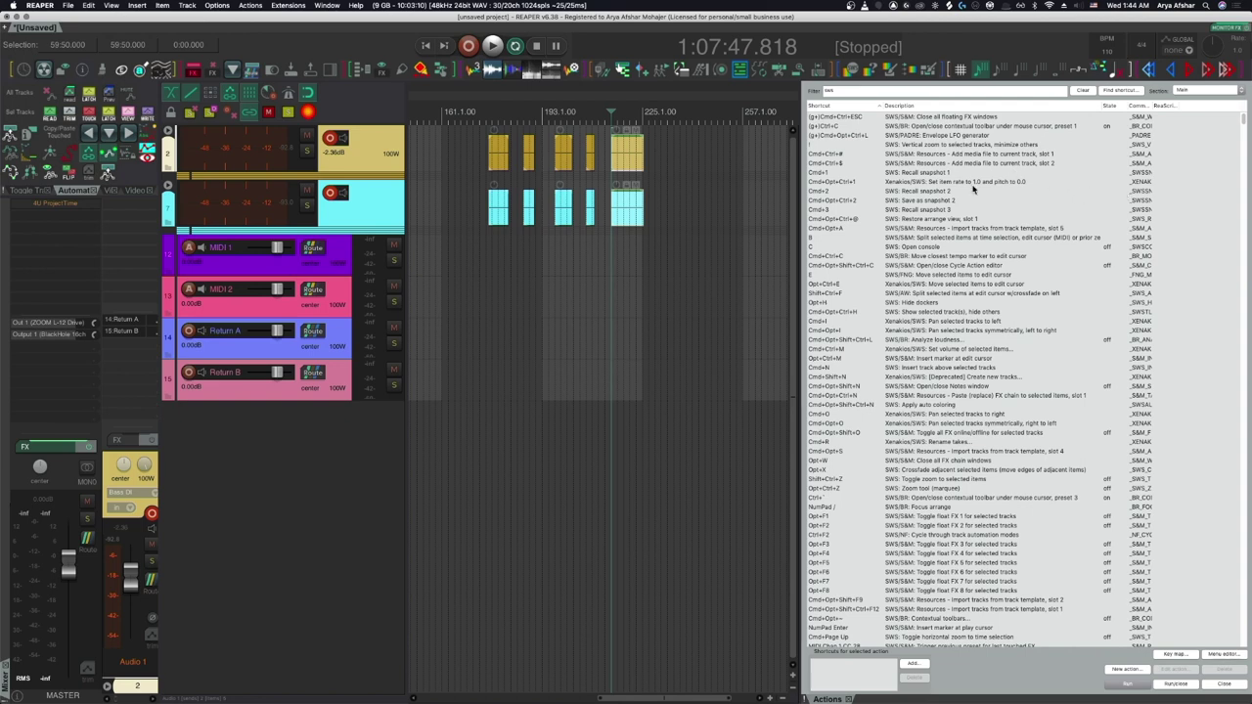
Scroll down and back up through the filtered action list
scroll(973, 189, "down", 4)
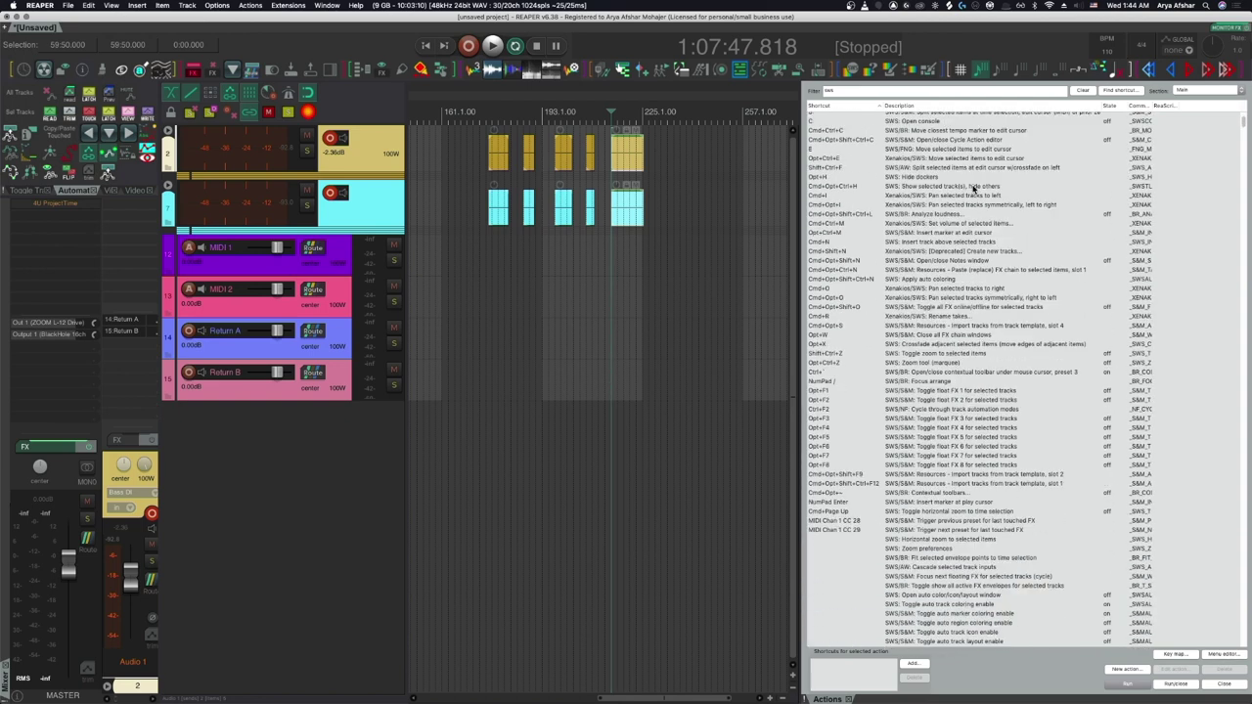
scroll(974, 188, "up", 4)
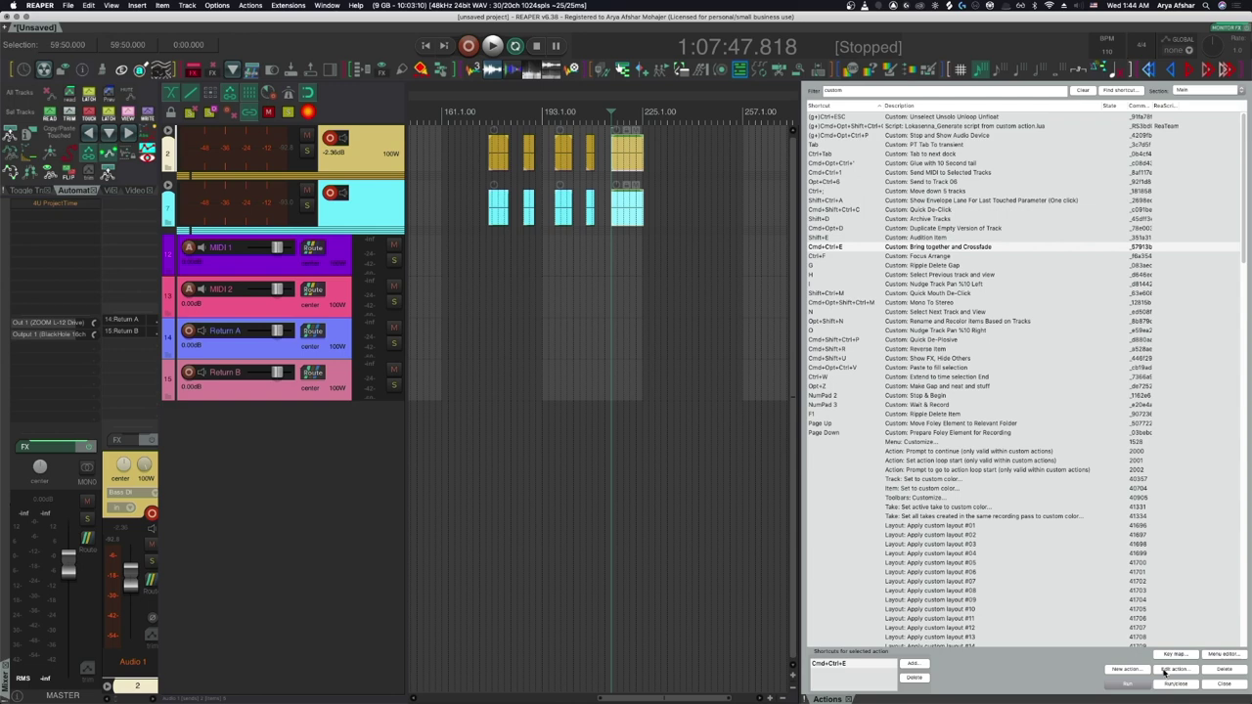
Rename the vocal track to 'Vox'
left_click(1164, 671)
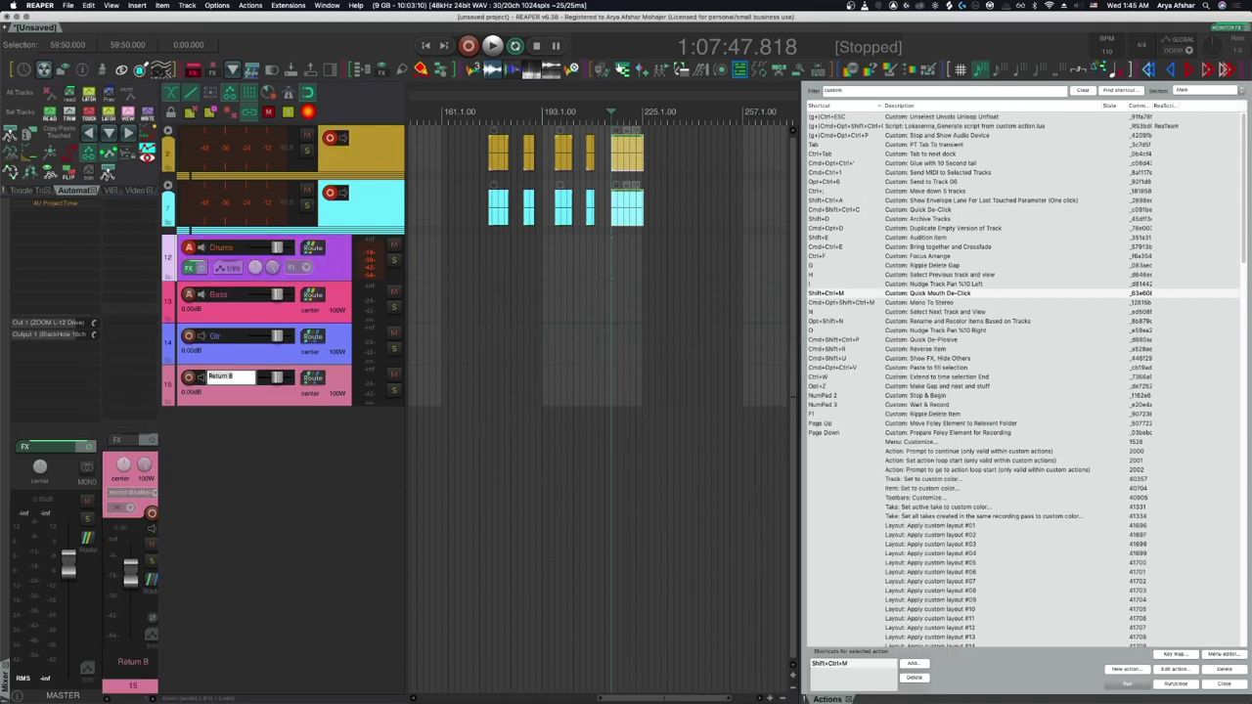
type("Vox")
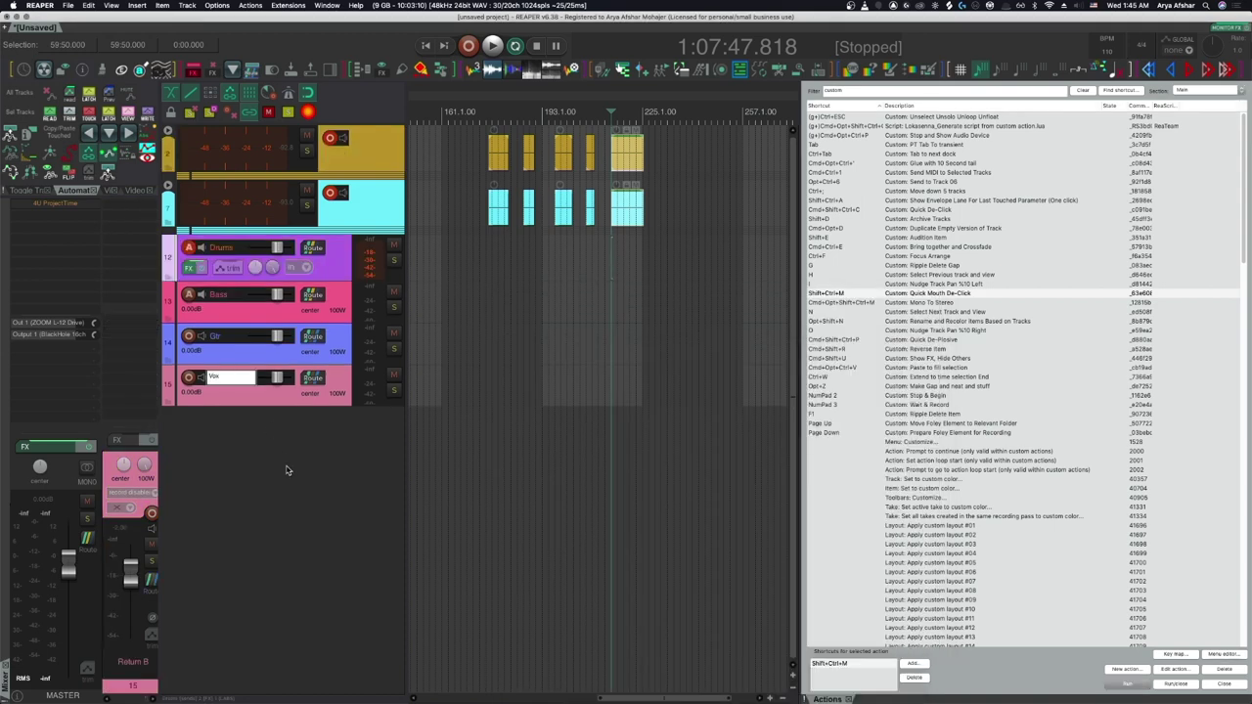
key("Return")
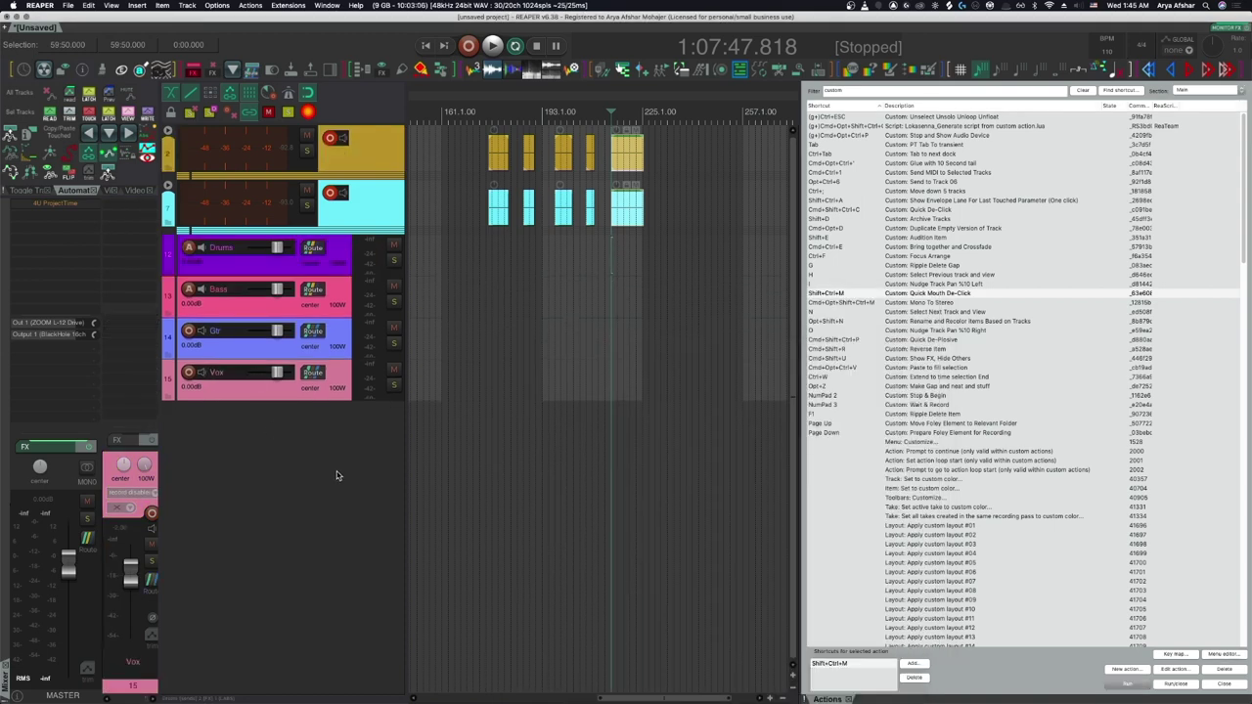
Force the Extensions Auto Color/Icon/Layout rules to colour the tracks by name
left_click(290, 6)
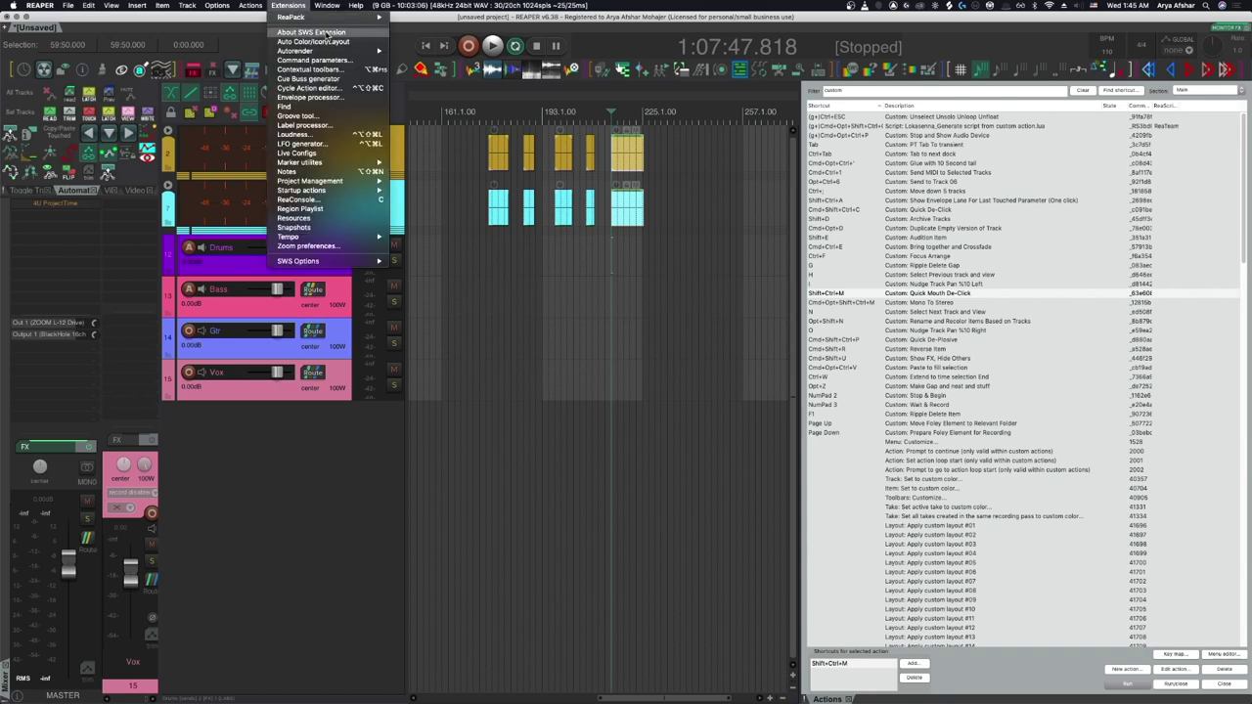
left_click(331, 63)
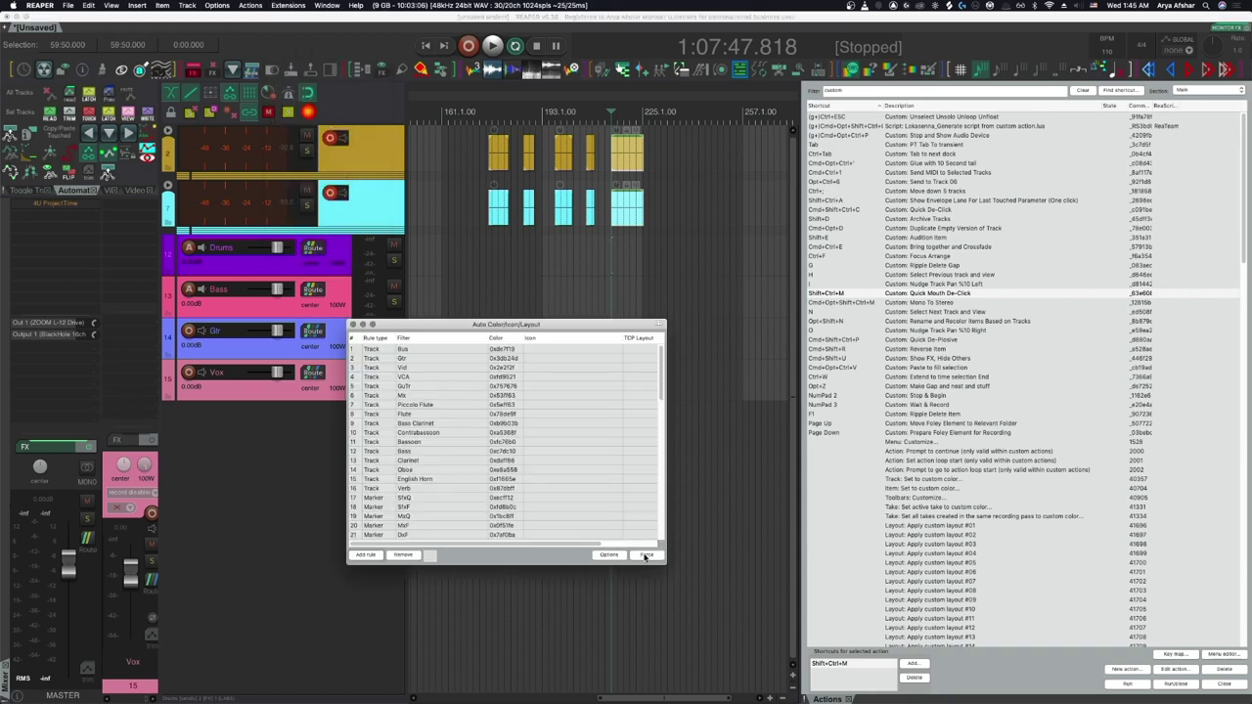
left_click(646, 555)
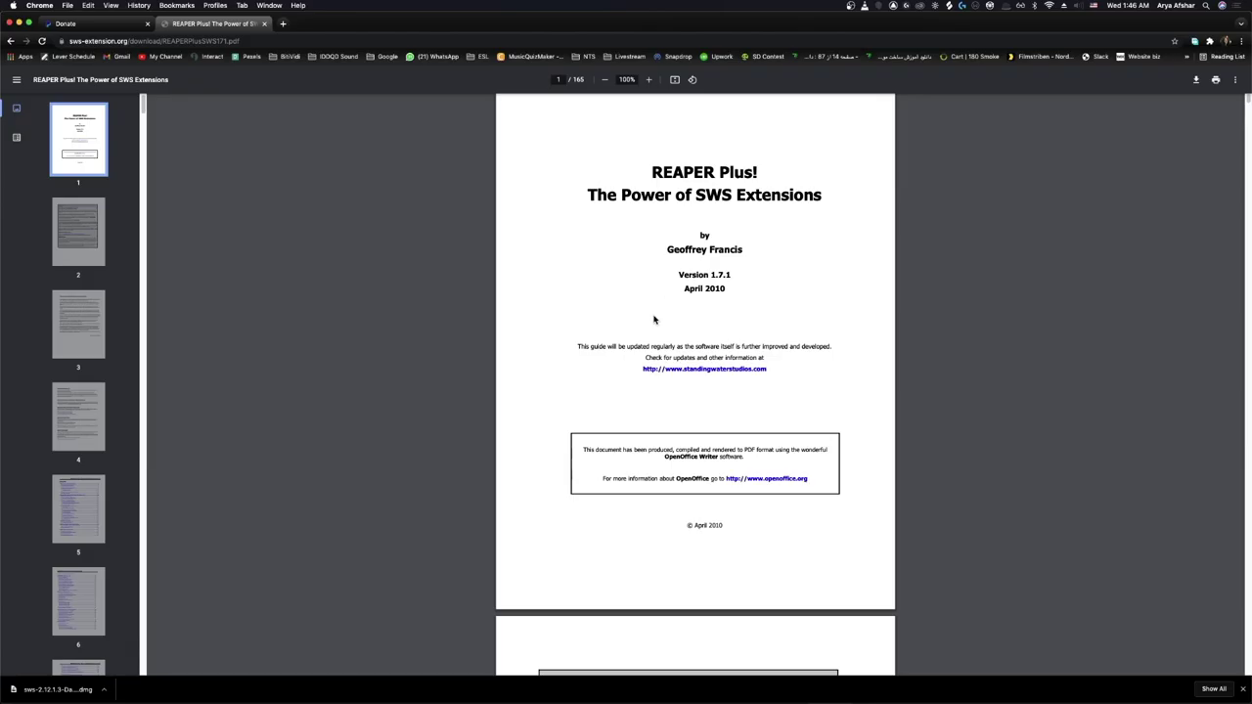
scroll(651, 329, "down", 5)
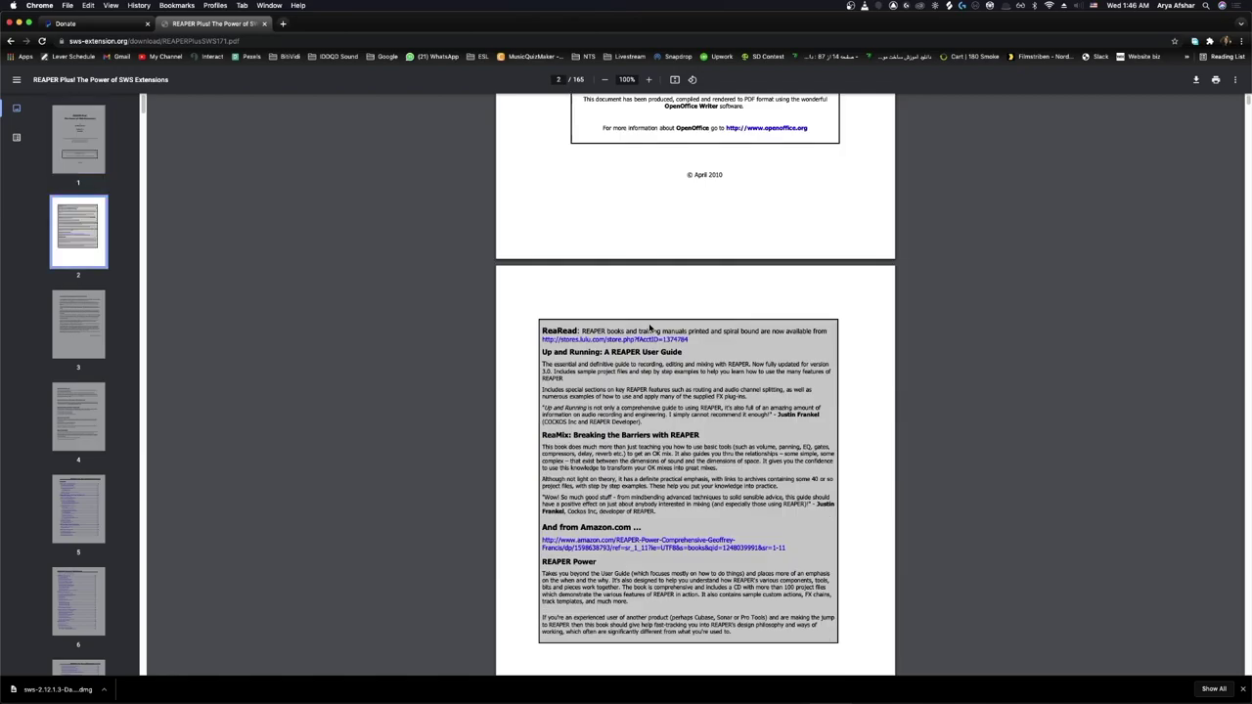
scroll(651, 328, "down", 10)
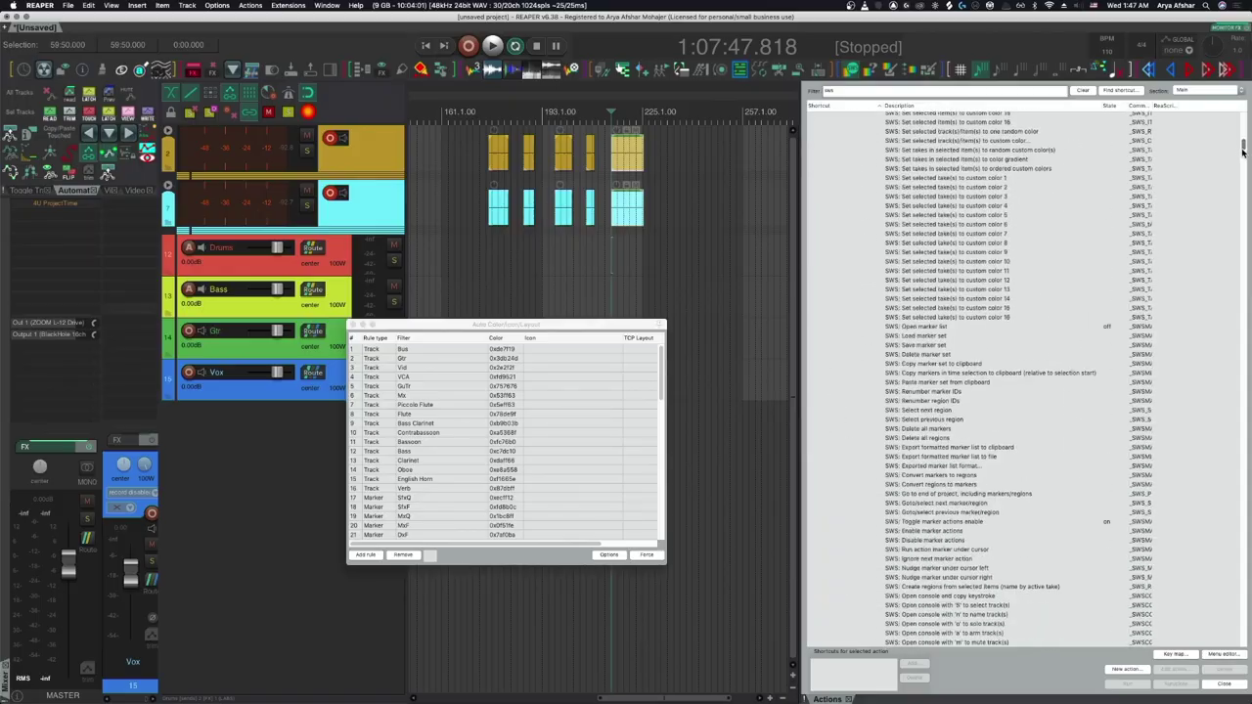
left_click_drag(1243, 149, 1221, 345)
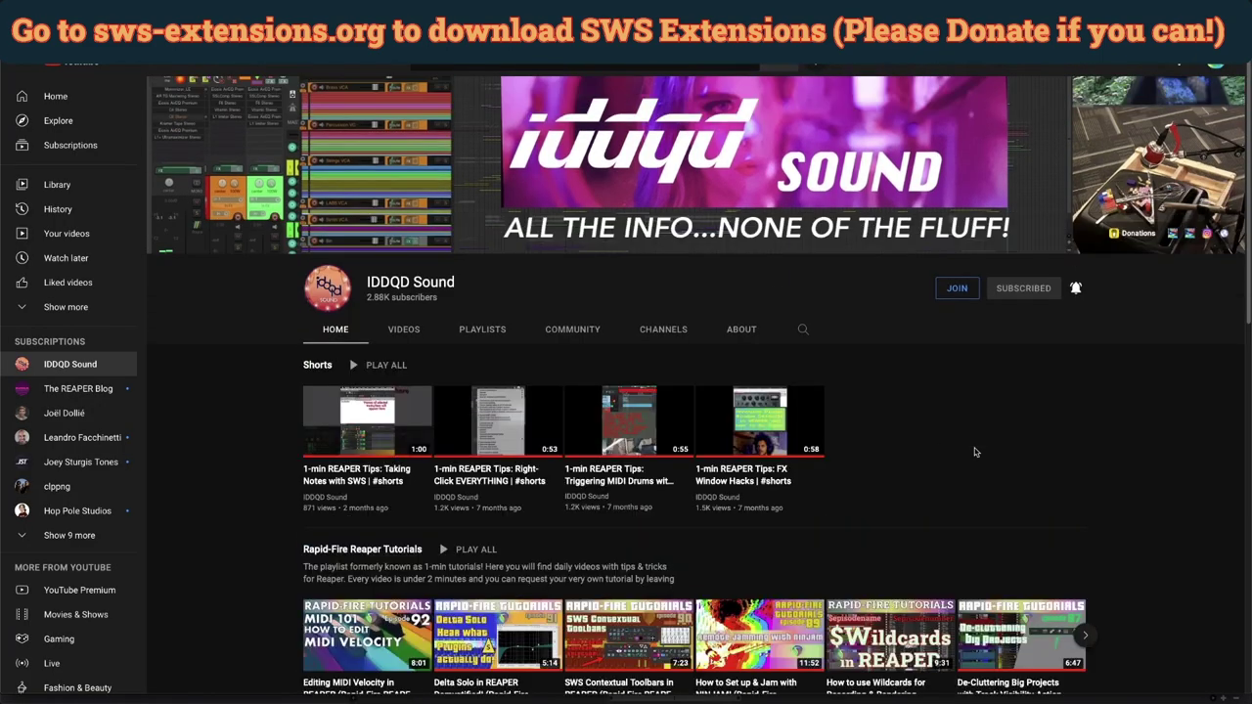
Open the Reaper SWS Features Explained playlist from the channel's Playlists tab and browse its videos
left_click(483, 330)
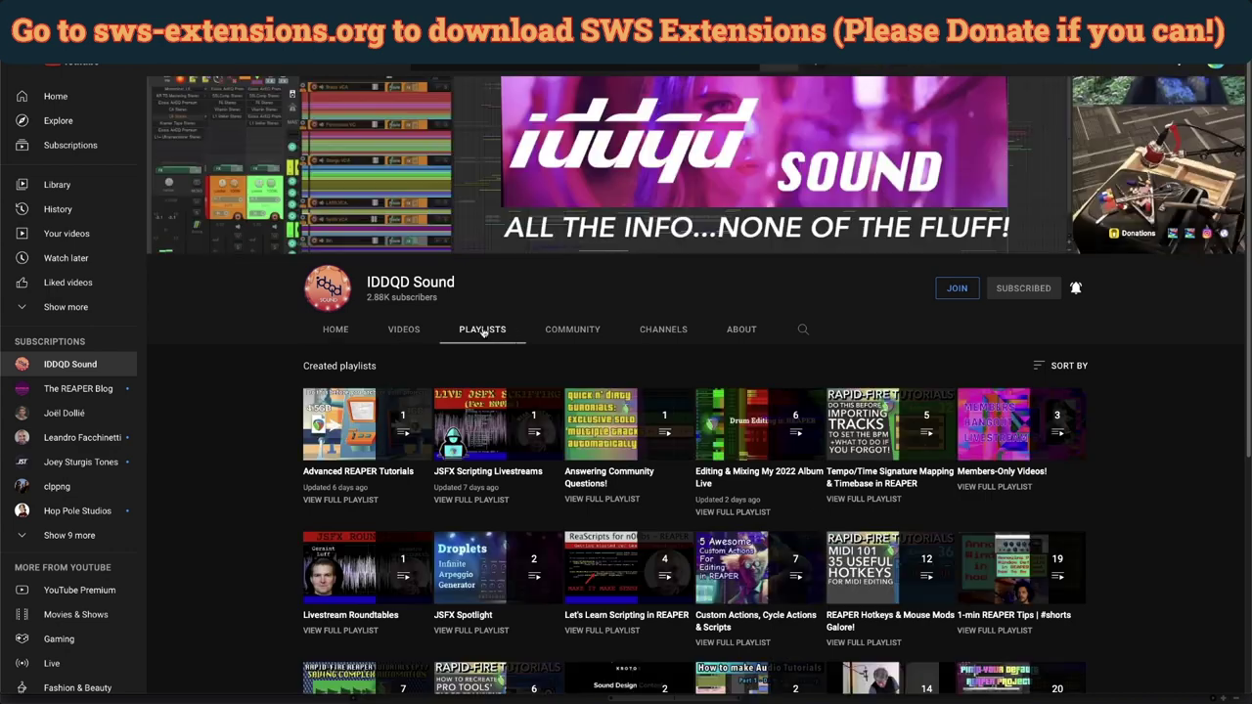
scroll(486, 332, "down", 1)
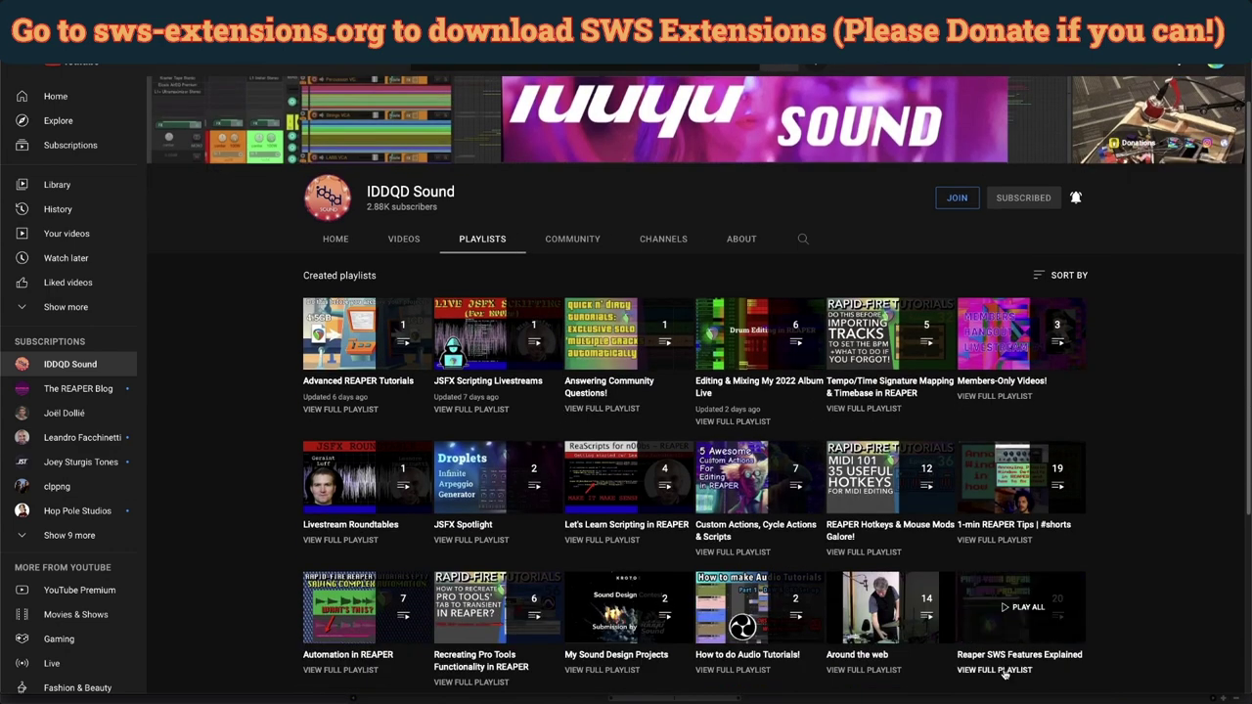
left_click(1002, 671)
scroll(590, 278, "down", 6)
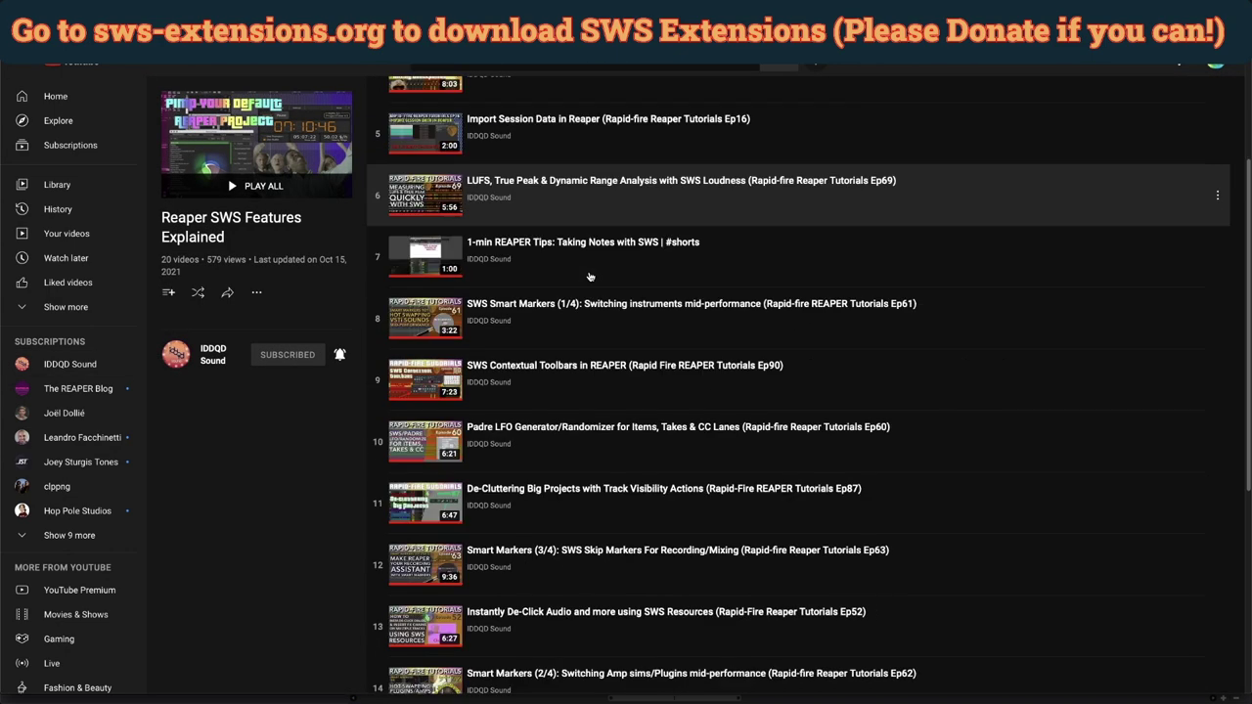
scroll(590, 278, "up", 6)
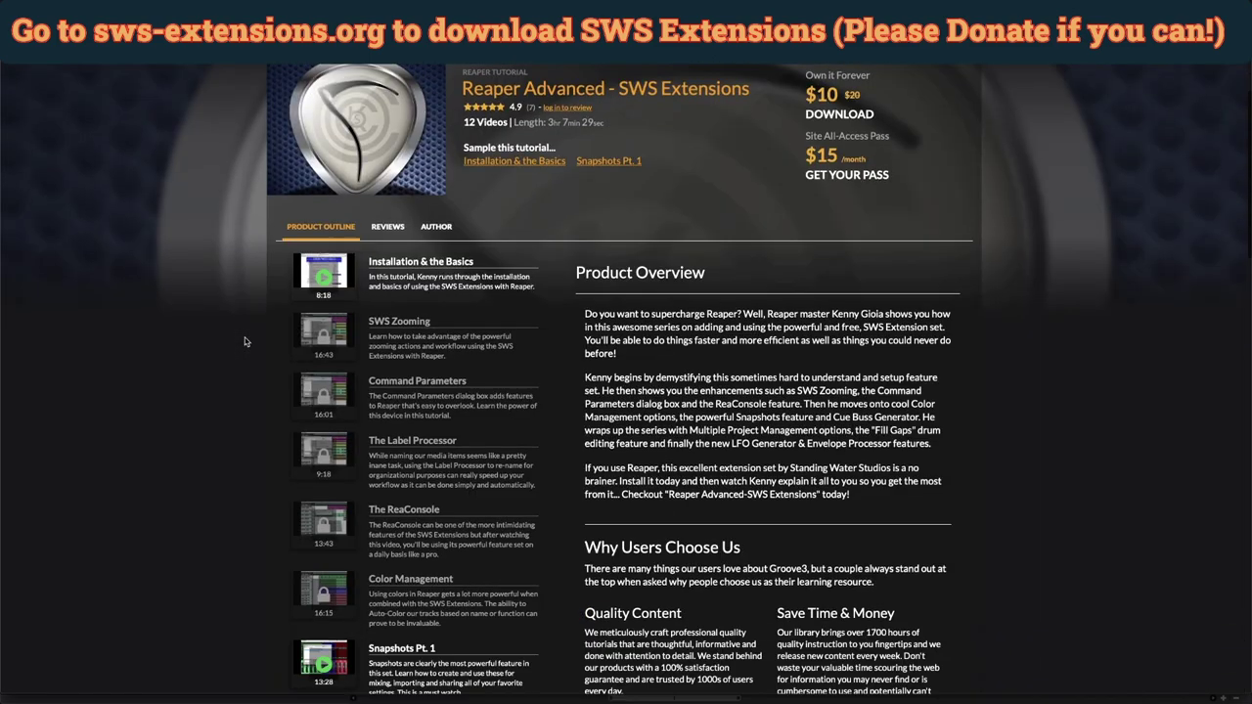
scroll(245, 342, "down", 2)
scroll(246, 341, "down", 4)
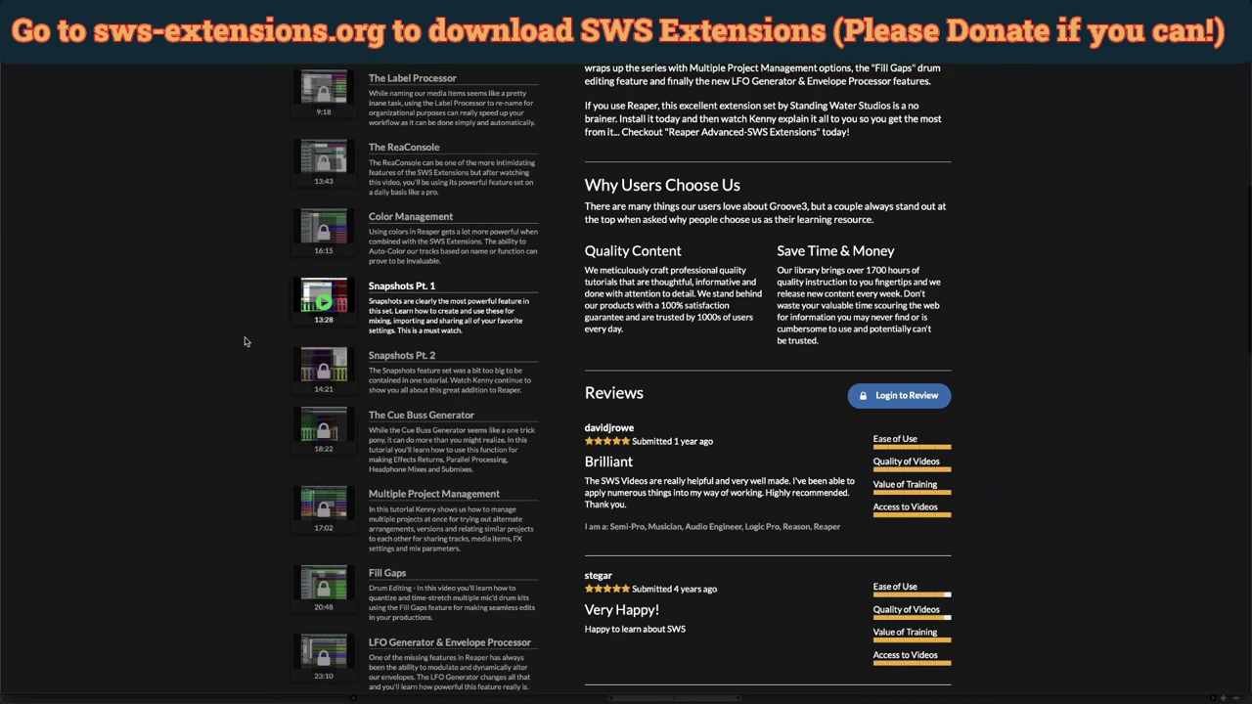
scroll(246, 341, "down", 12)
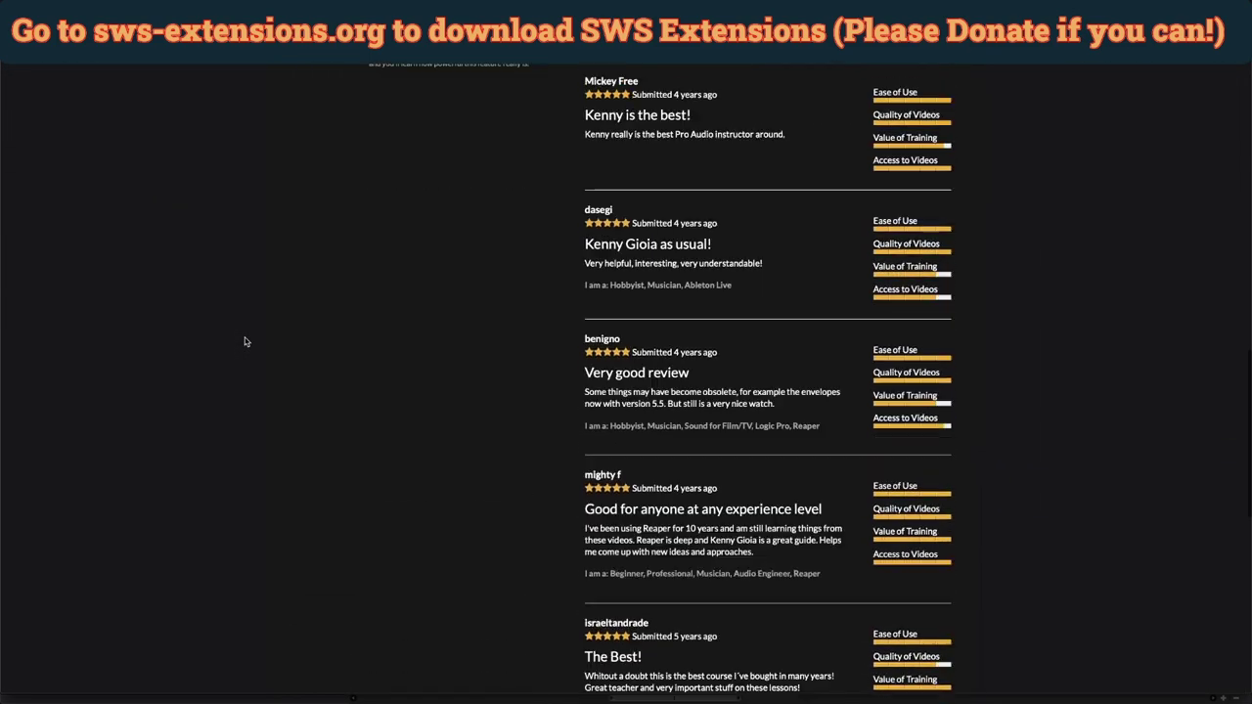
scroll(245, 341, "up", 11)
scroll(246, 341, "up", 8)
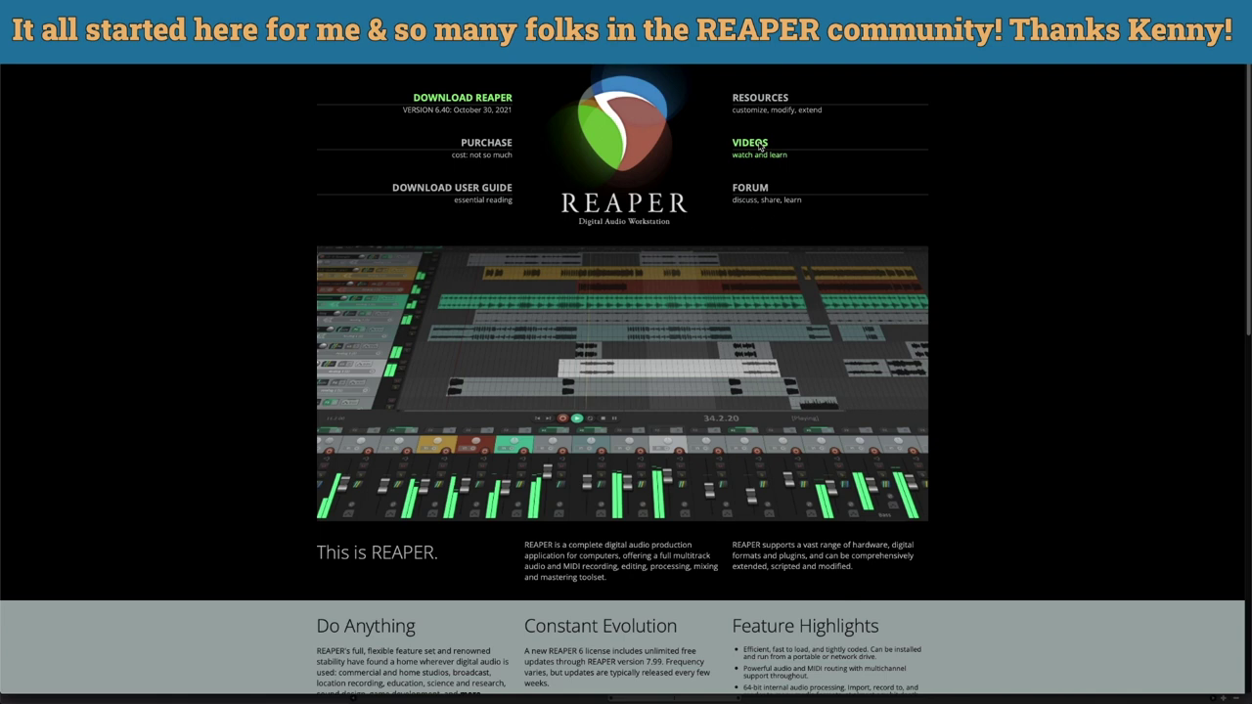
Open the reaper.fm Videos page and expand the Setting Up Shop tutorial list
left_click(760, 144)
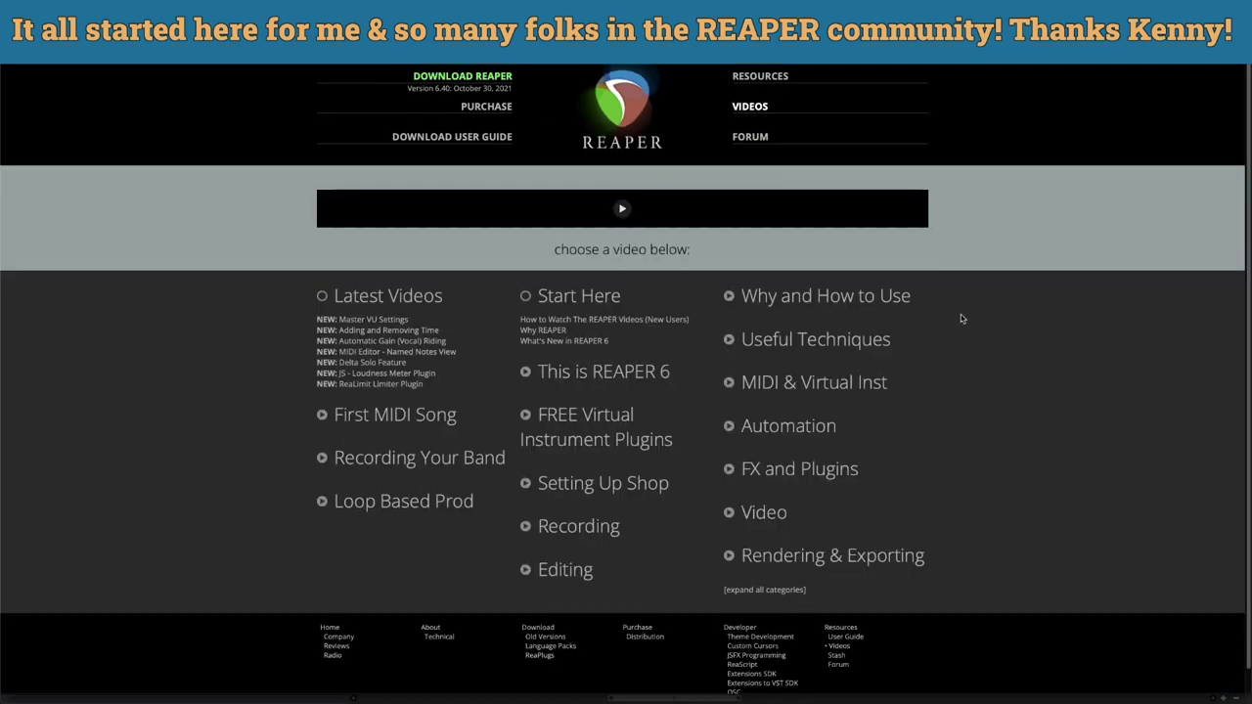
scroll(962, 319, "down", 1)
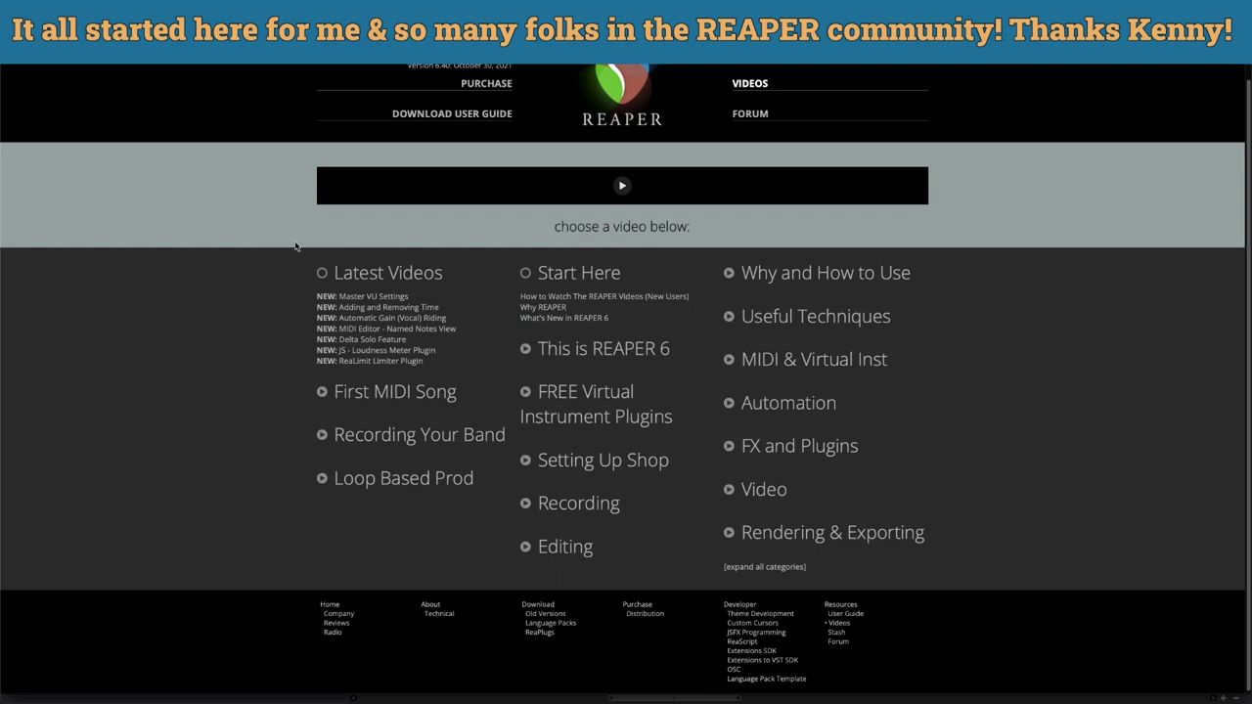
left_click(525, 461)
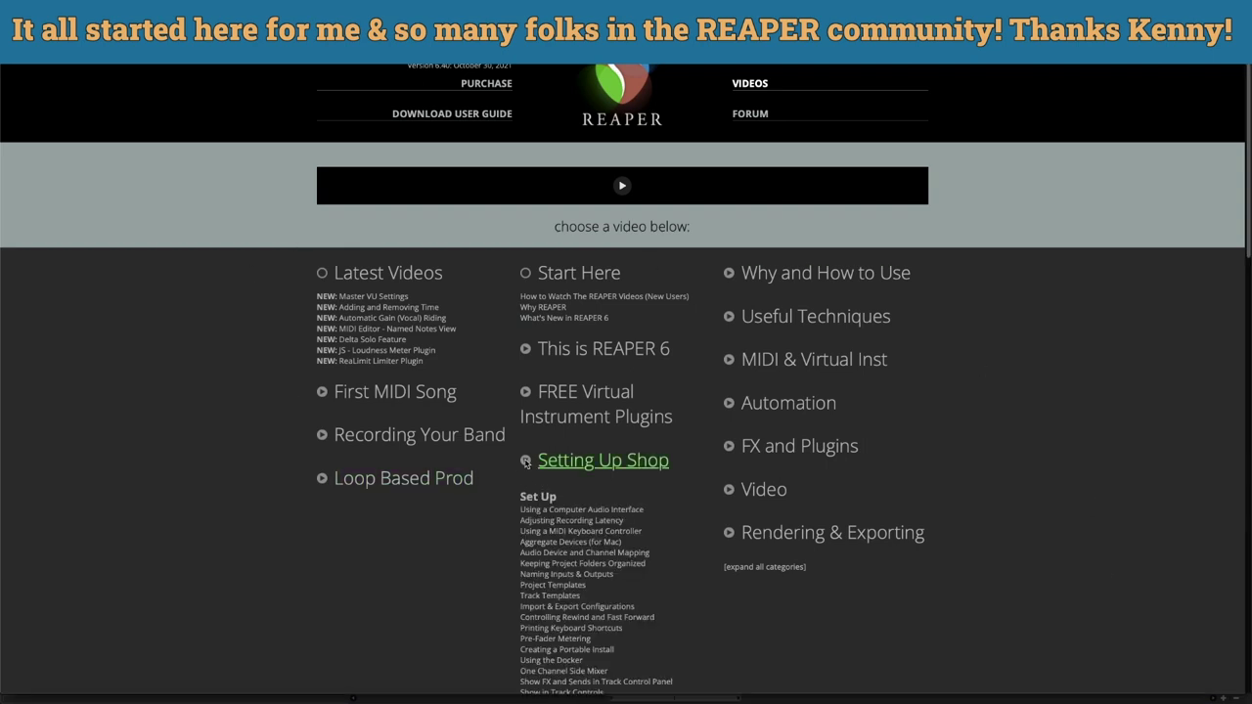
scroll(533, 430, "down", 1)
scroll(543, 394, "down", 2)
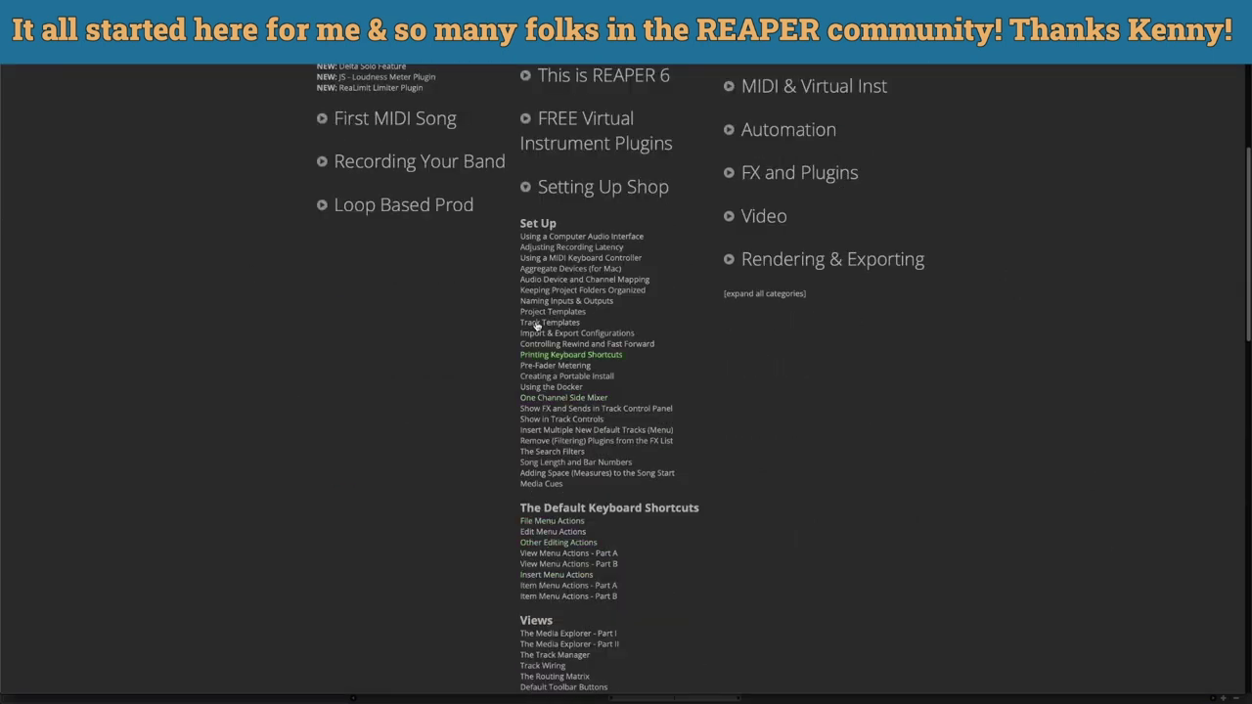
Expand the Recording Your Band, First MIDI Song and Automation video lists
left_click(320, 161)
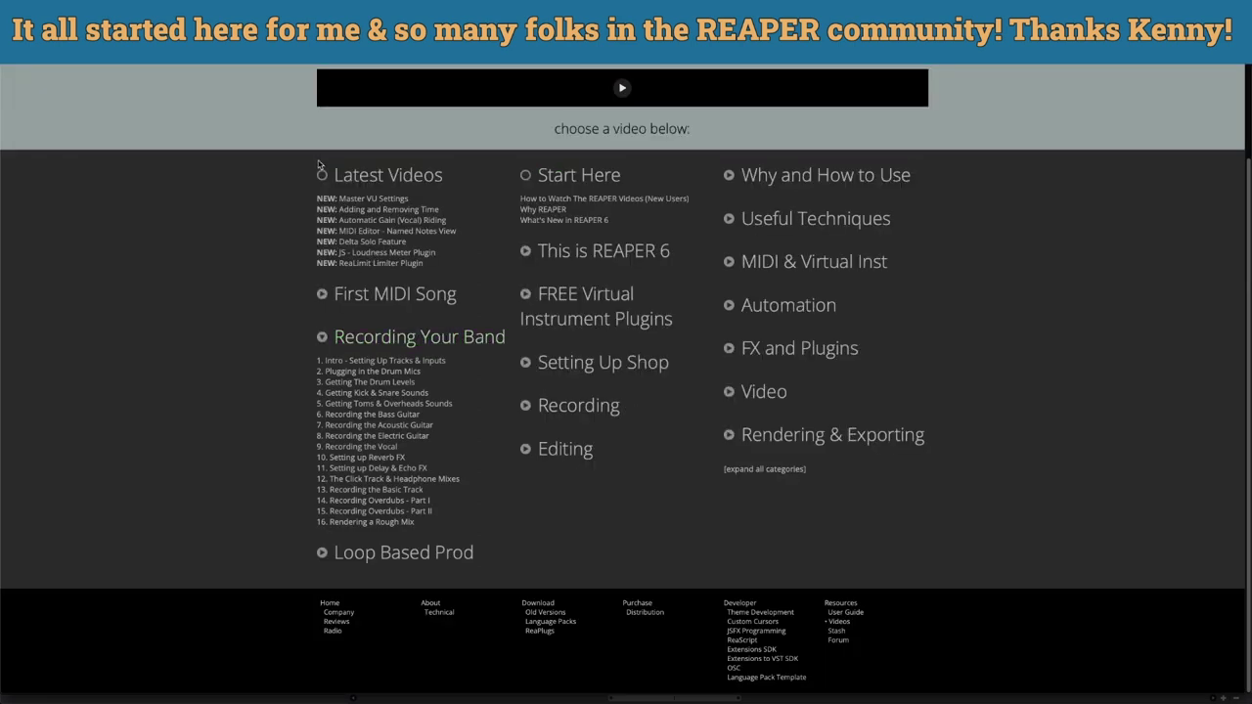
left_click(331, 298)
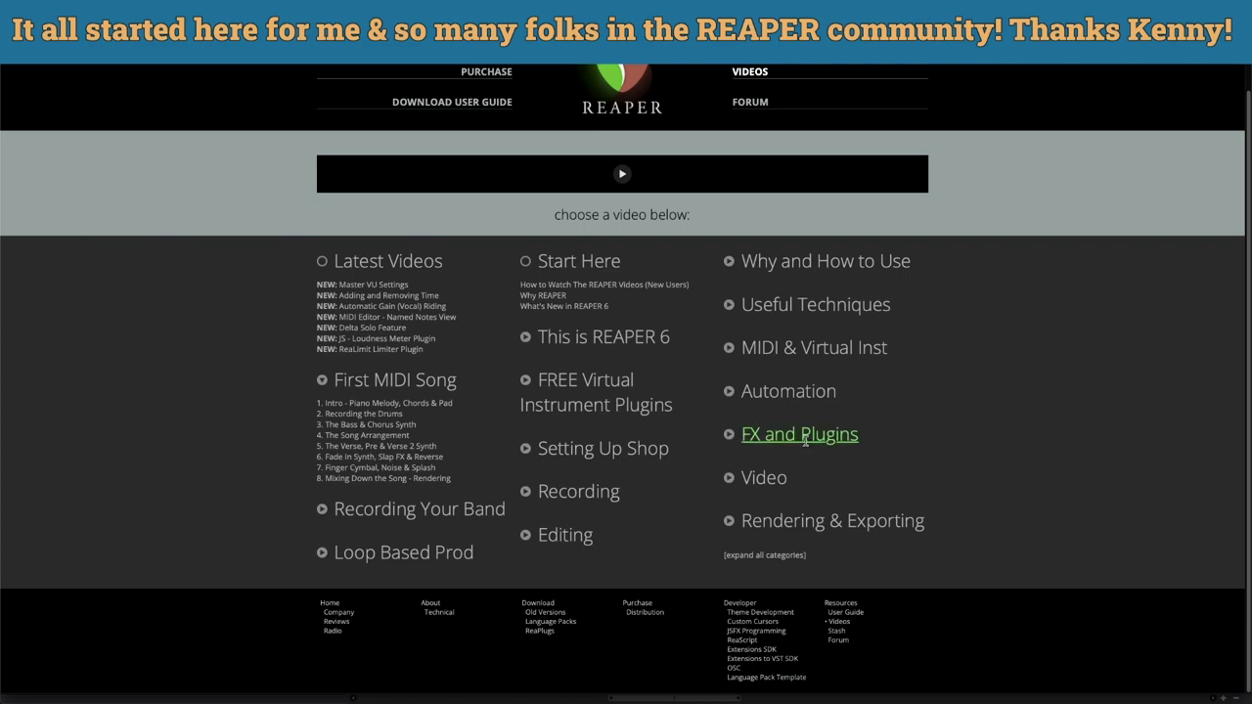
left_click(728, 393)
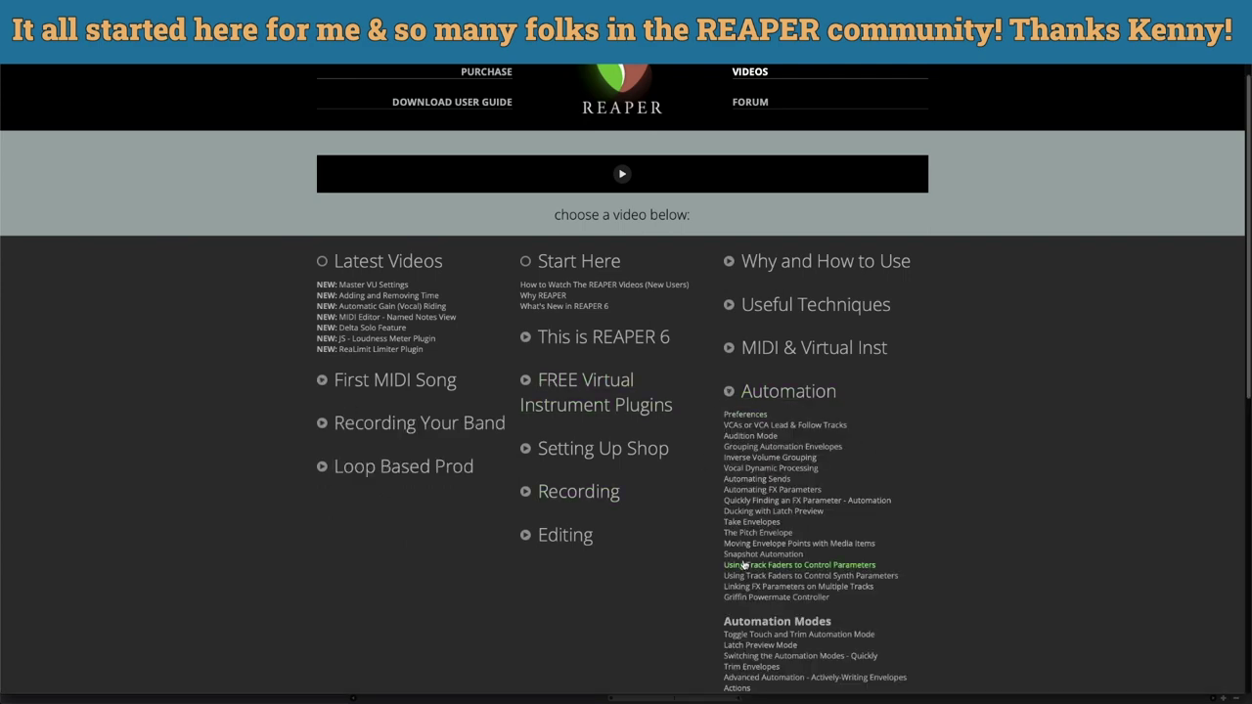
scroll(797, 448, "down", 3)
scroll(756, 547, "down", 3)
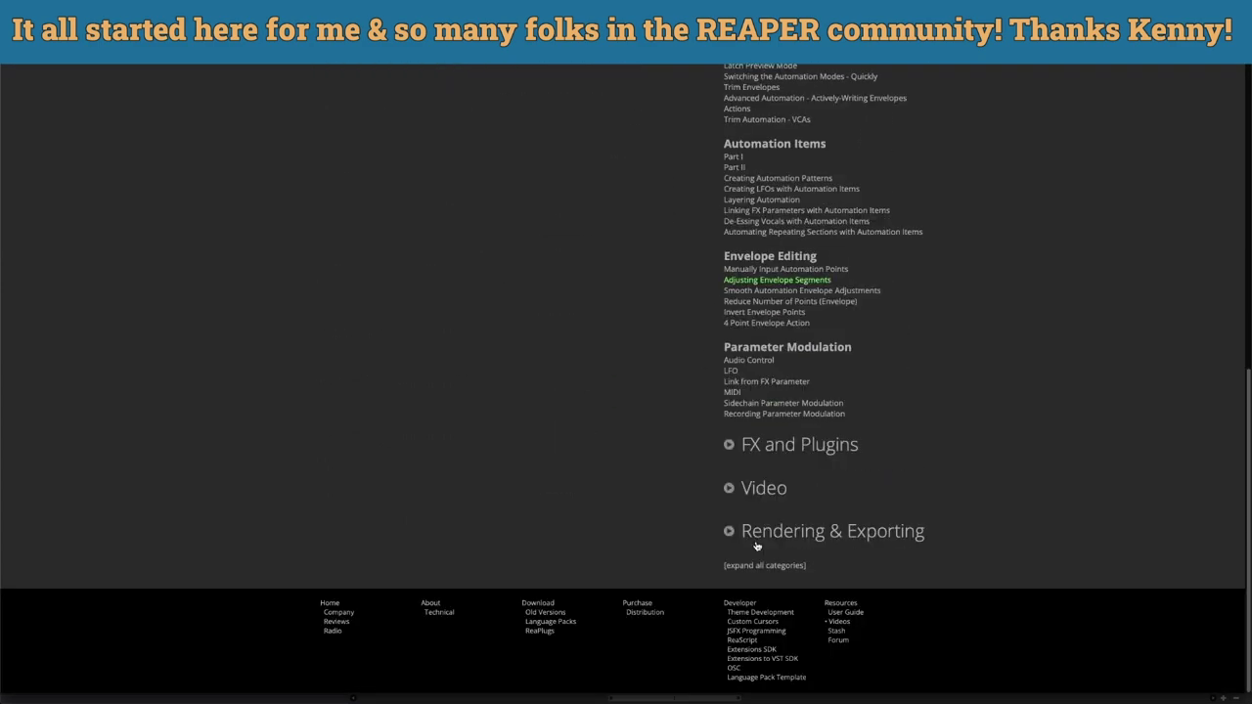
scroll(829, 528, "up", 6)
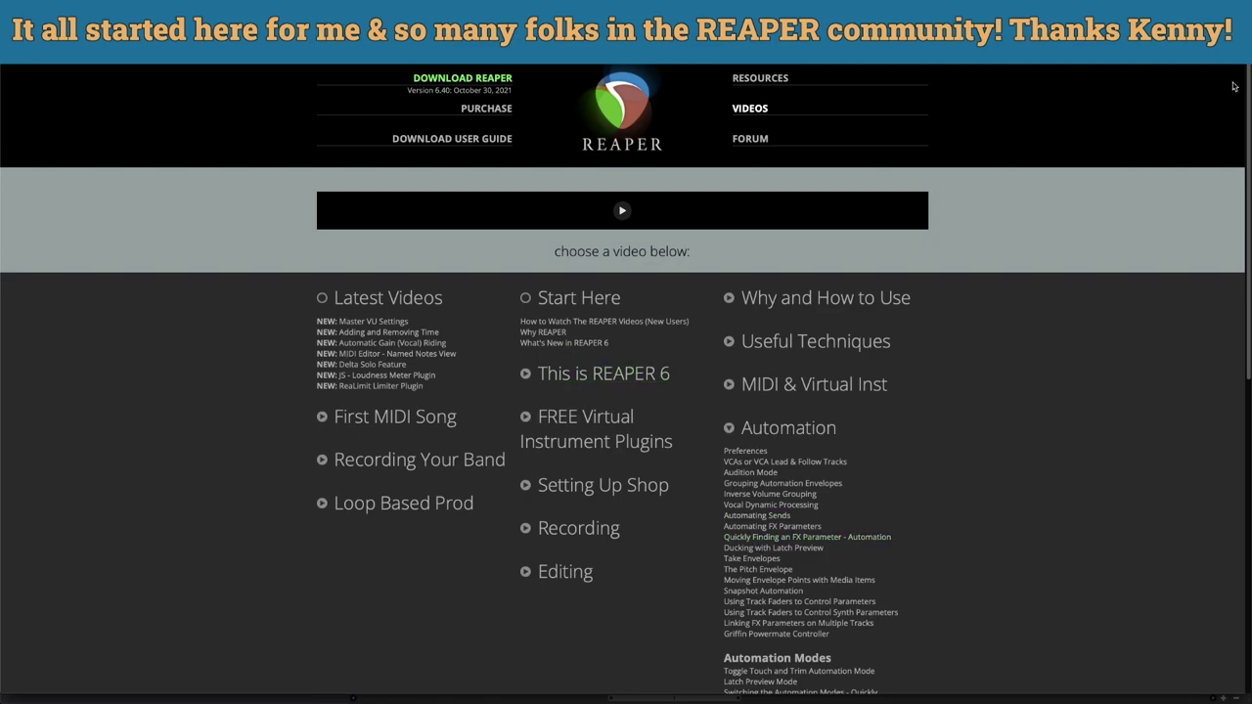